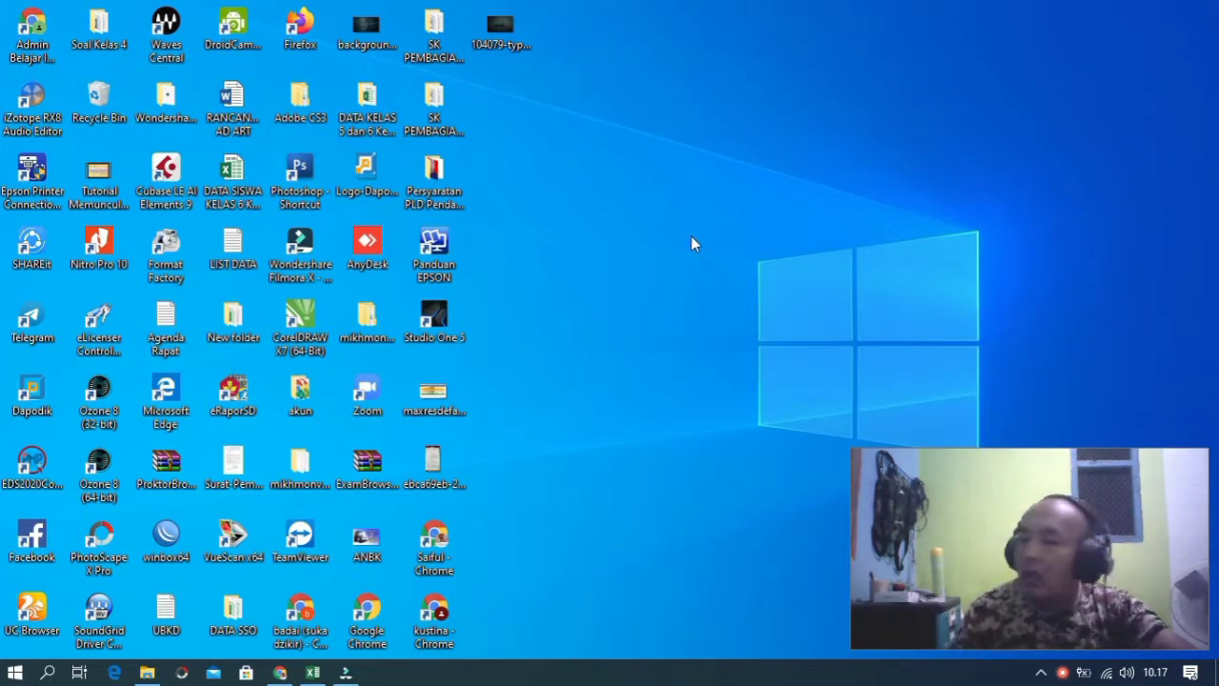
# Step: Switch to Chrome and open the school data list in SIP SARPRAS
pyautogui.click(280, 673)
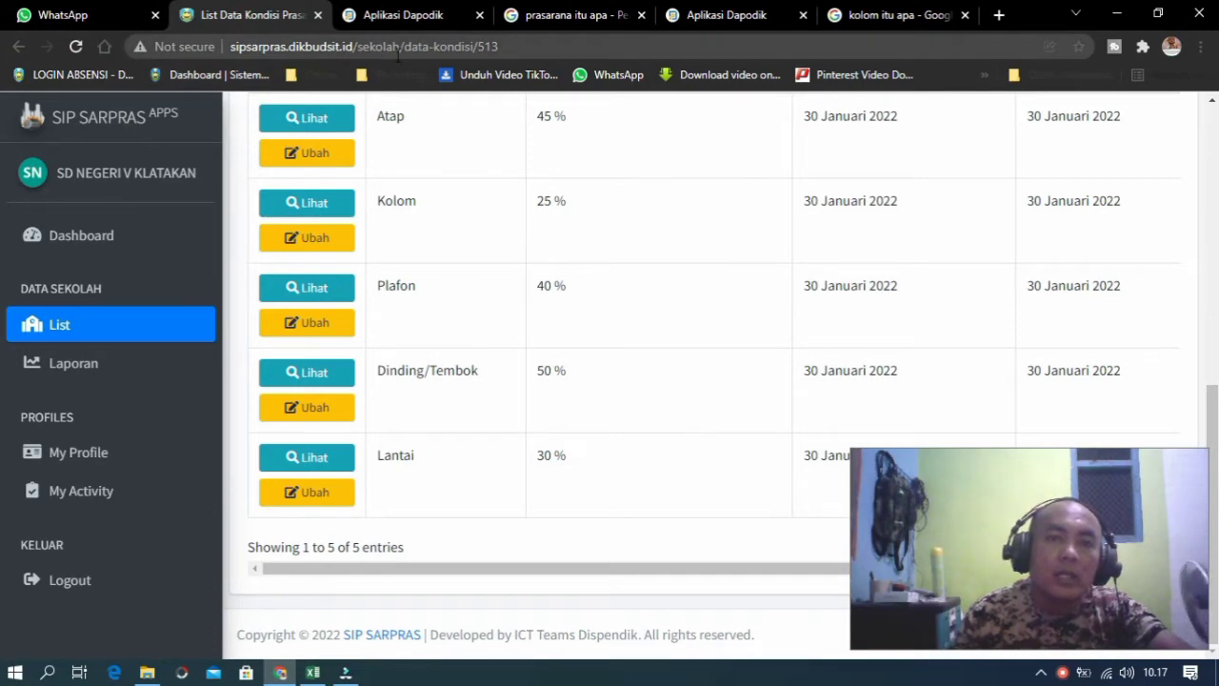
pyautogui.click(123, 176)
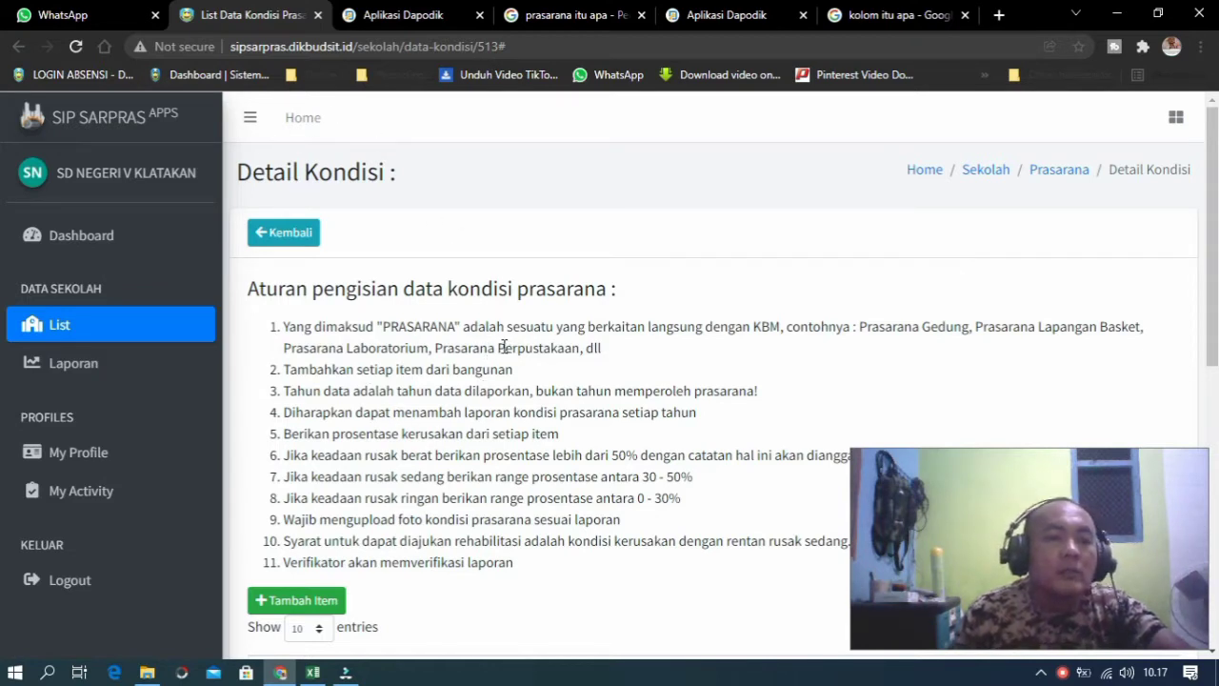
pyautogui.click(101, 329)
pyautogui.scroll(-1, 476, 400)
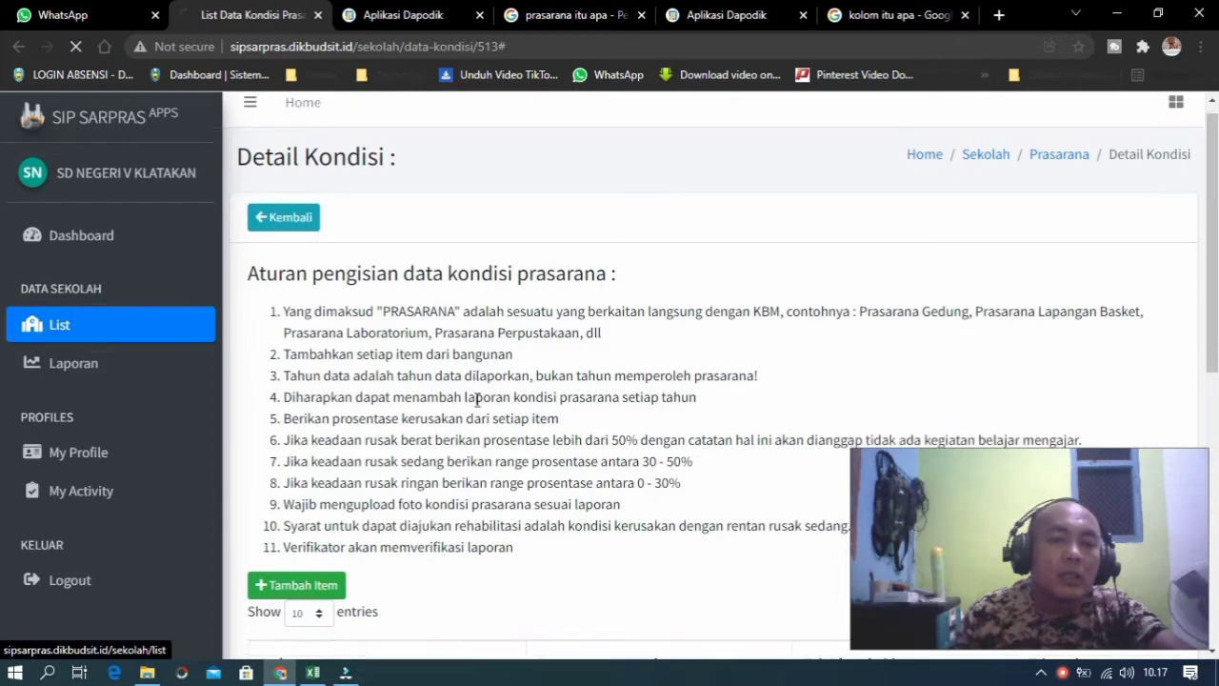
pyautogui.scroll(-4, 476, 400)
pyautogui.scroll(3, 476, 400)
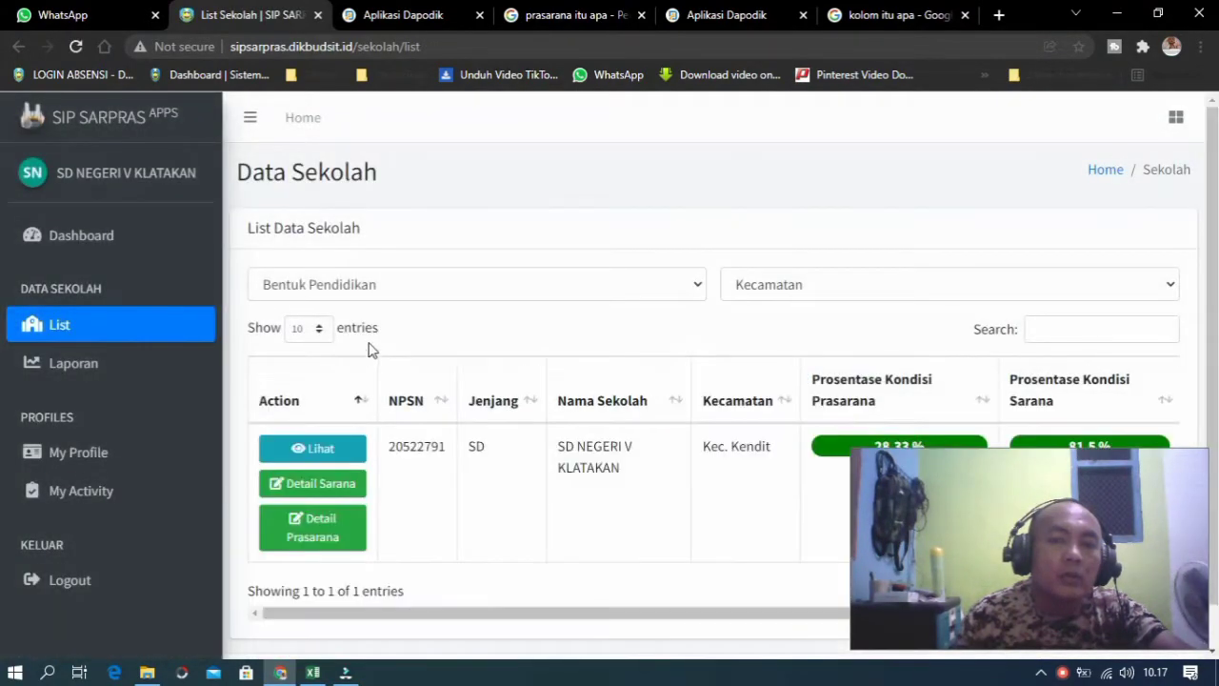
pyautogui.scroll(-2, 372, 410)
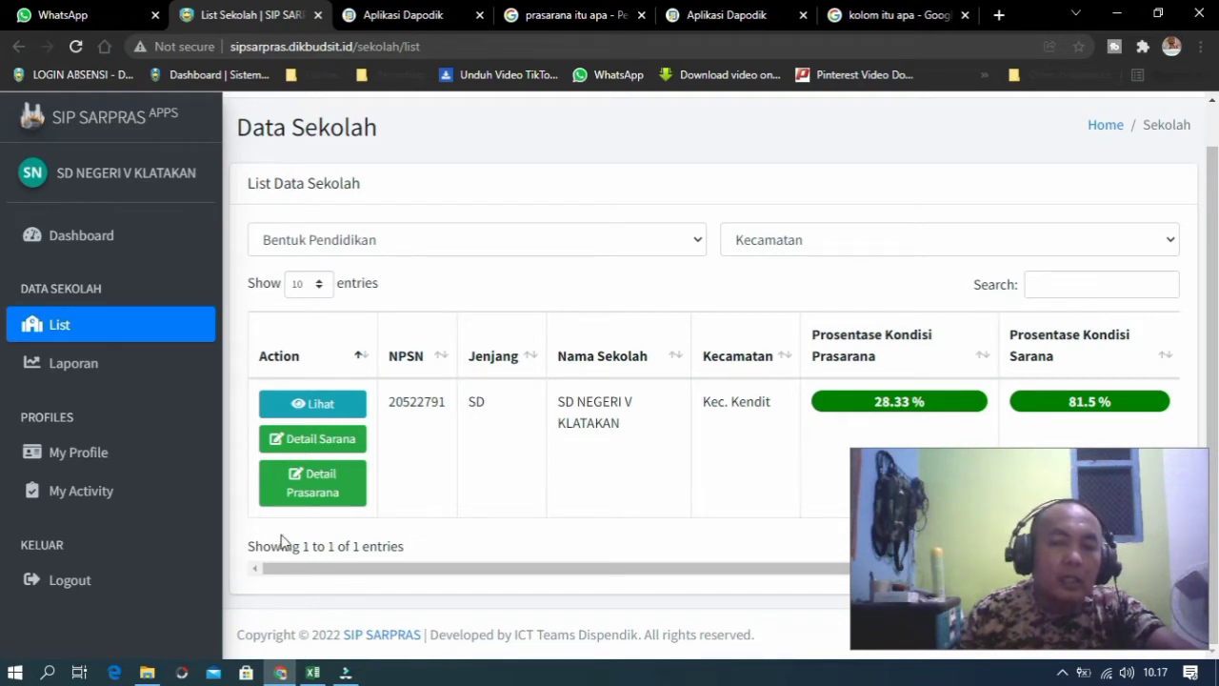
# Step: Open the school's Detail Prasarana page and read the data-entry rules, especially the percentage for heavy damage
pyautogui.click(324, 483)
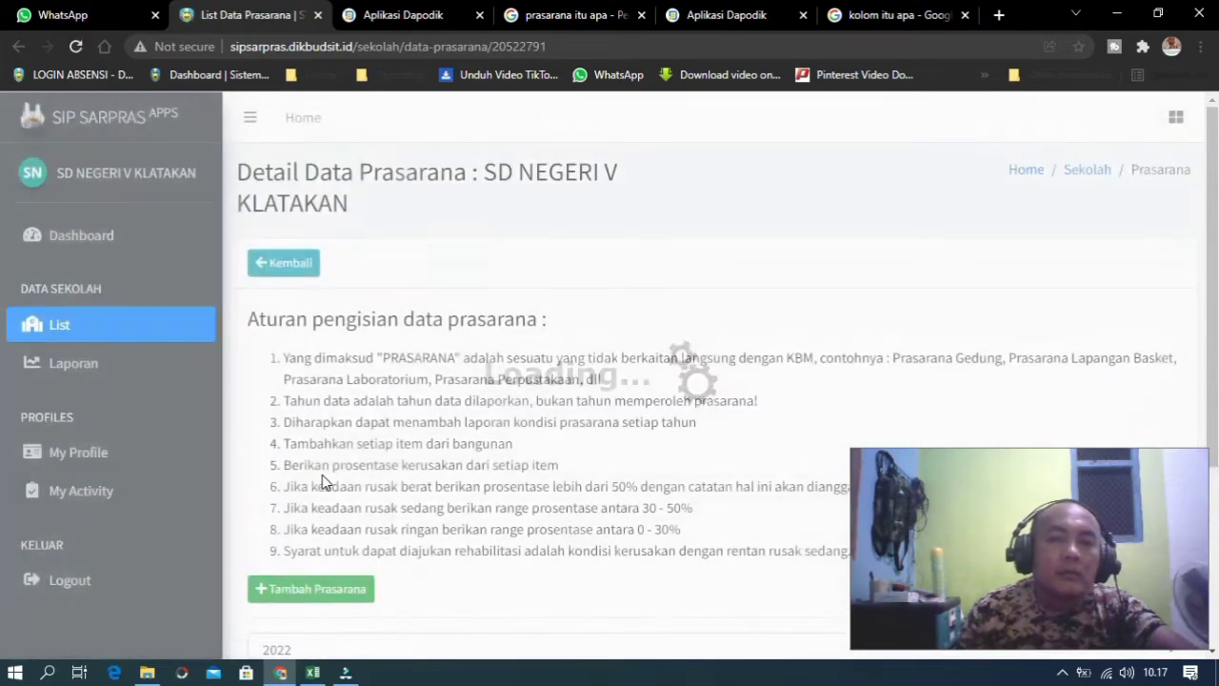
pyautogui.scroll(-5, 600, 366)
pyautogui.scroll(-4, 600, 373)
pyautogui.scroll(10, 599, 372)
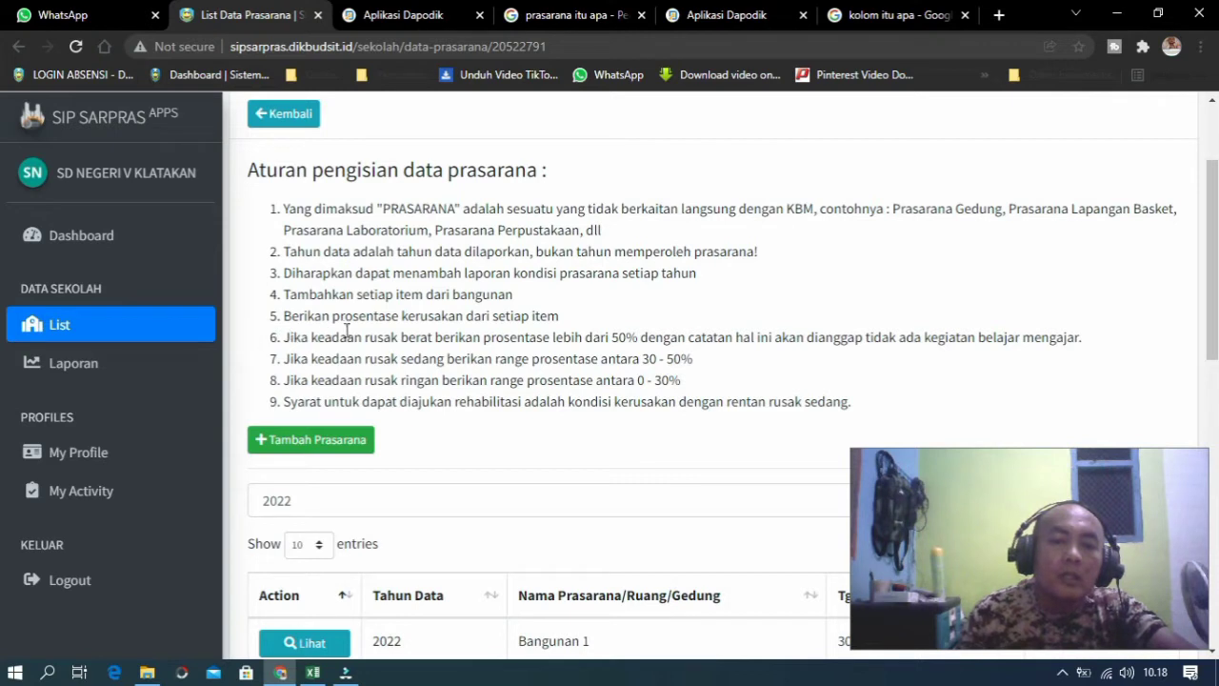
pyautogui.scroll(-1, 490, 335)
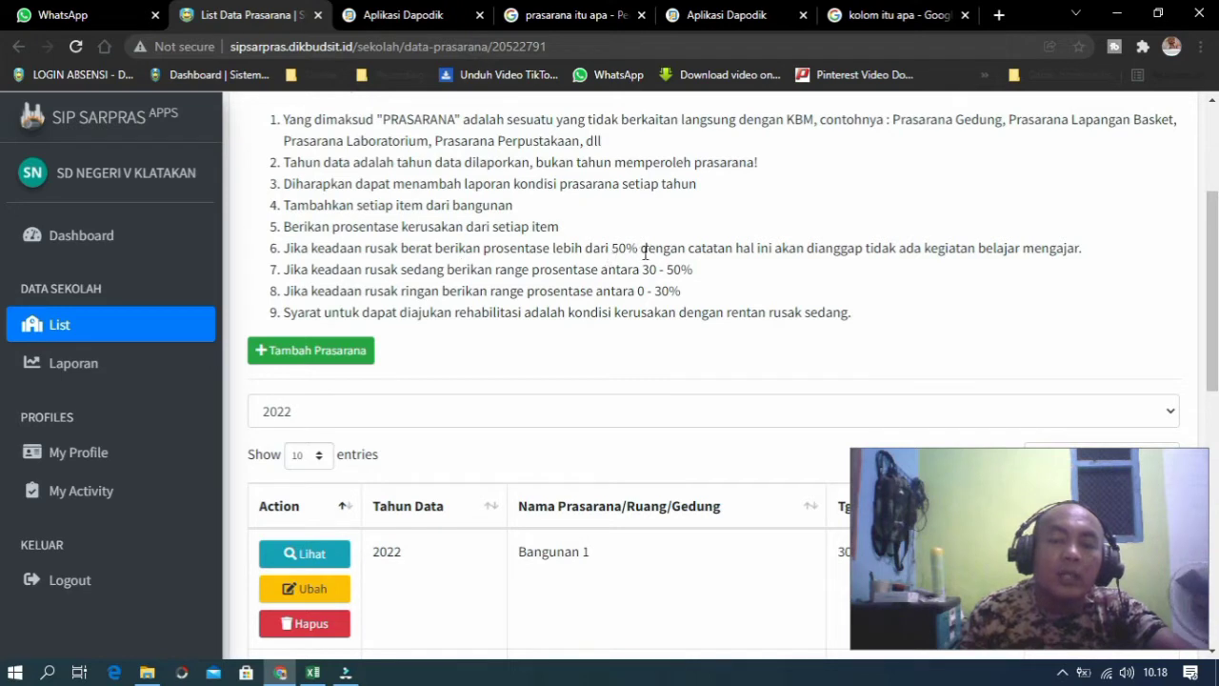
pyautogui.moveTo(642, 247); pyautogui.dragTo(615, 247)
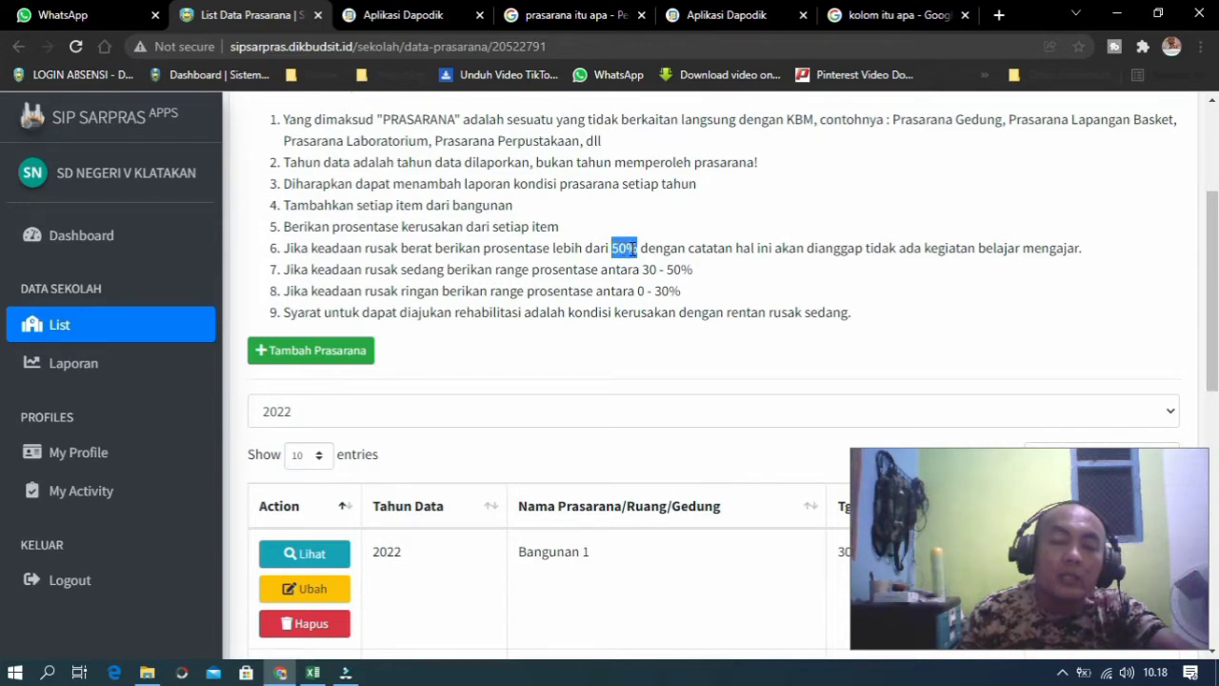
pyautogui.click(537, 239)
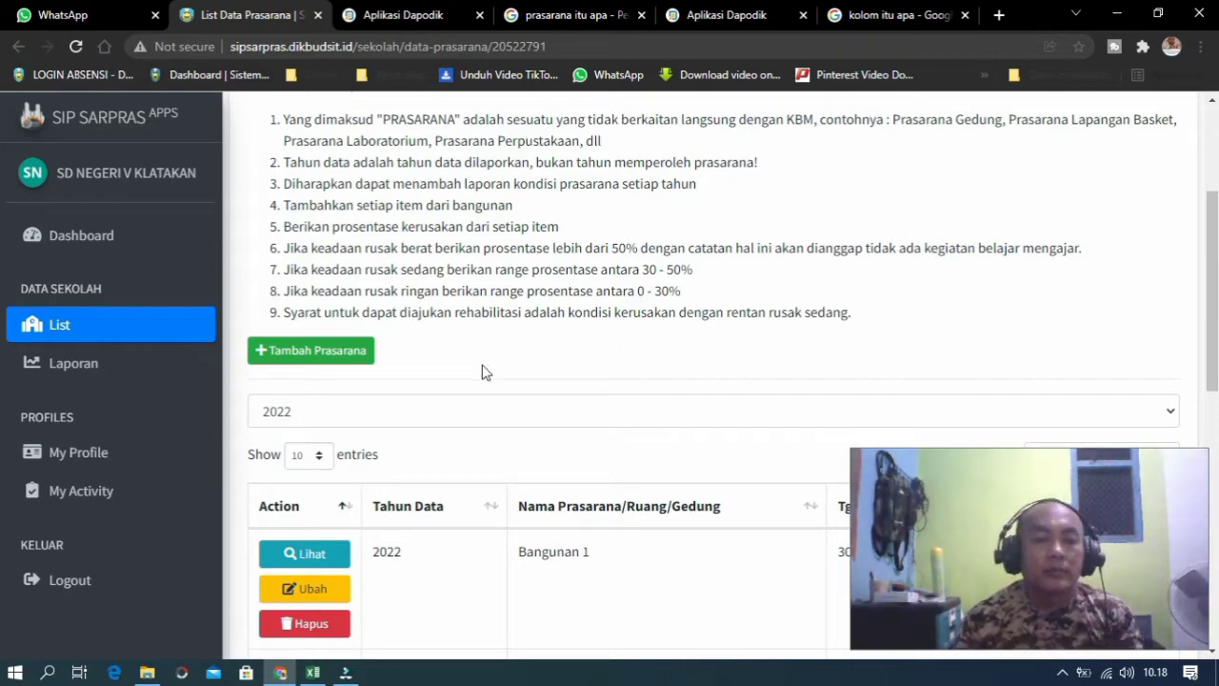
# Step: Start adding a prasarana record with the data year 2022, leaving its name empty
pyautogui.scroll(-3, 658, 400)
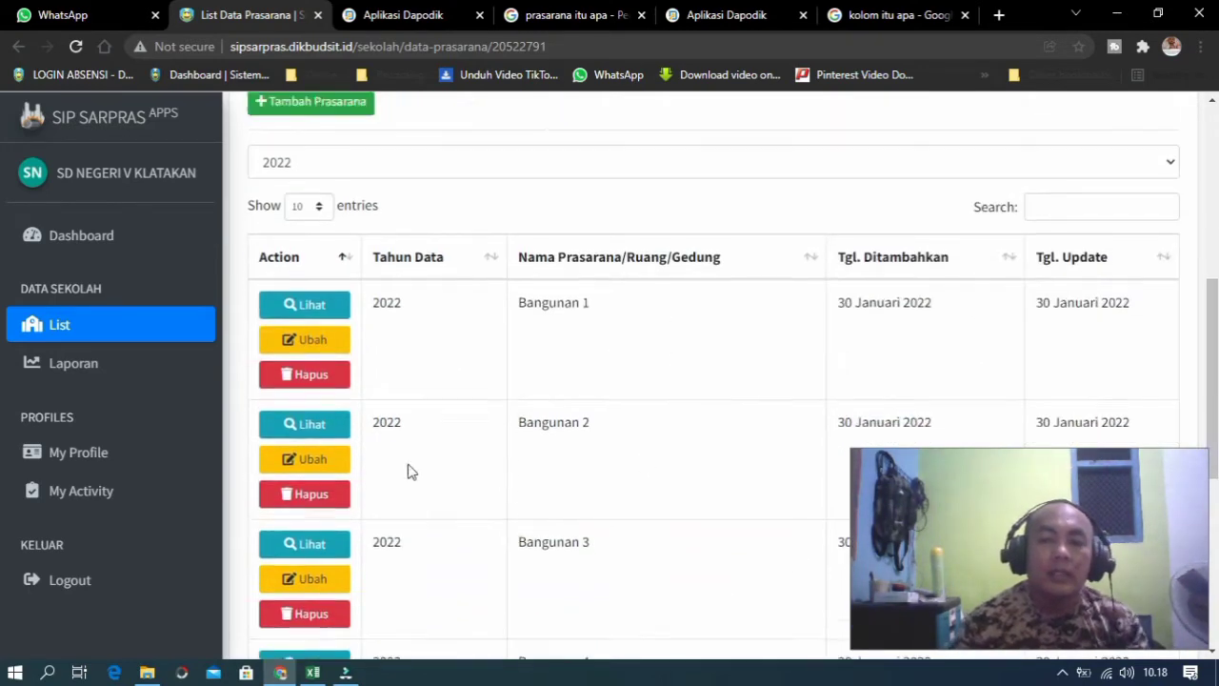
pyautogui.scroll(3, 412, 472)
pyautogui.click(340, 445)
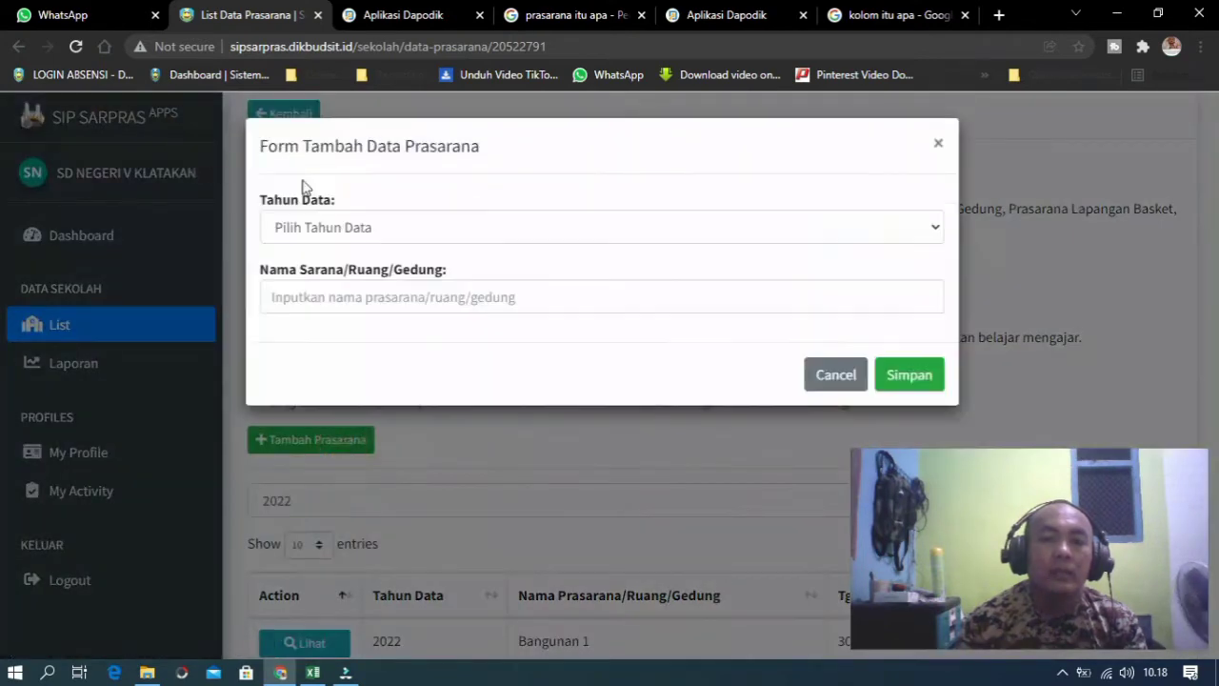
pyautogui.click(532, 225)
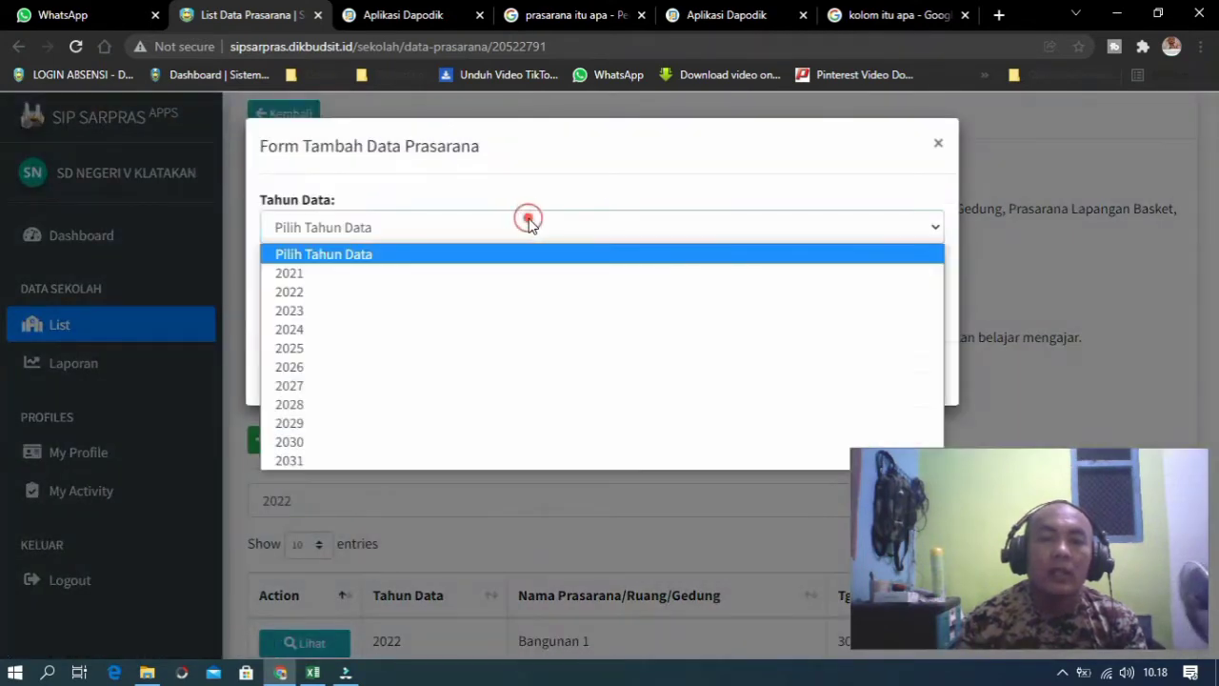
pyautogui.click(335, 301)
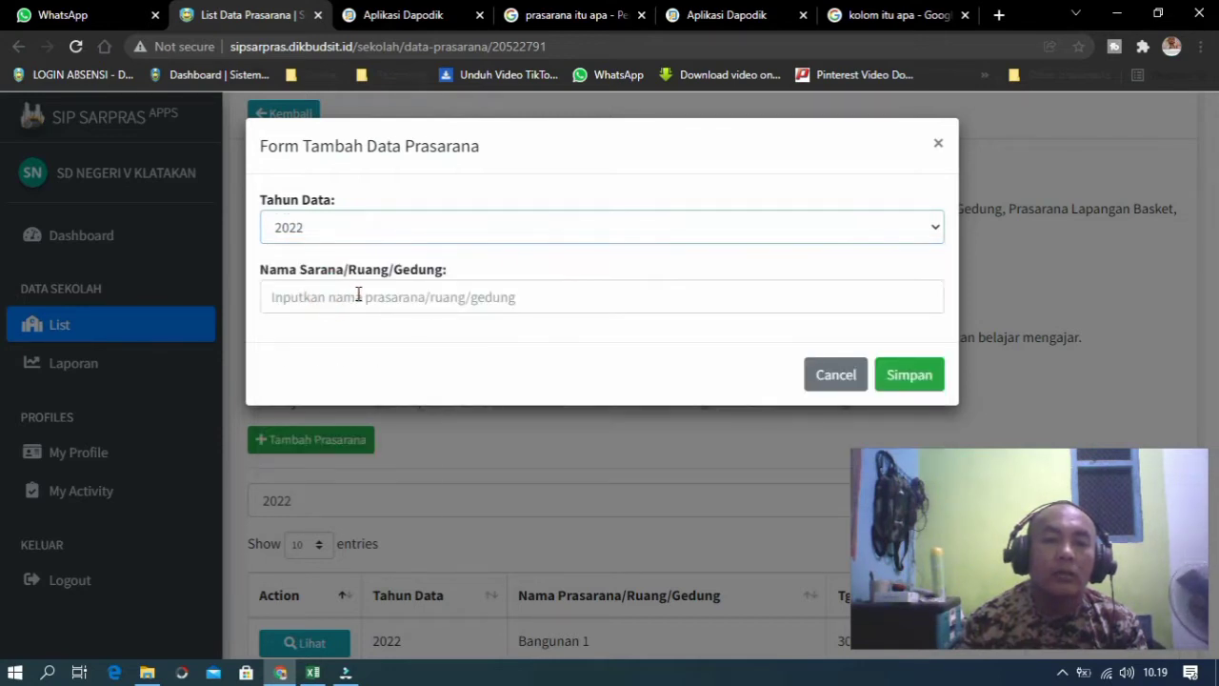
pyautogui.click(358, 297)
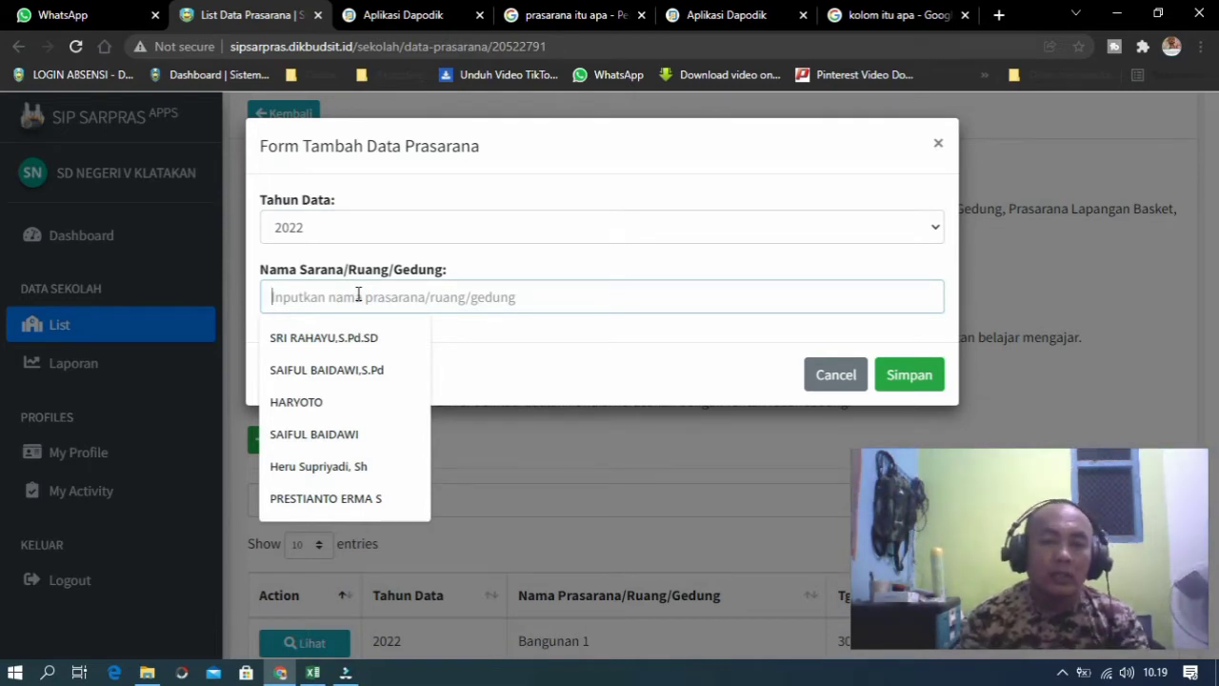
pyautogui.write('JE')
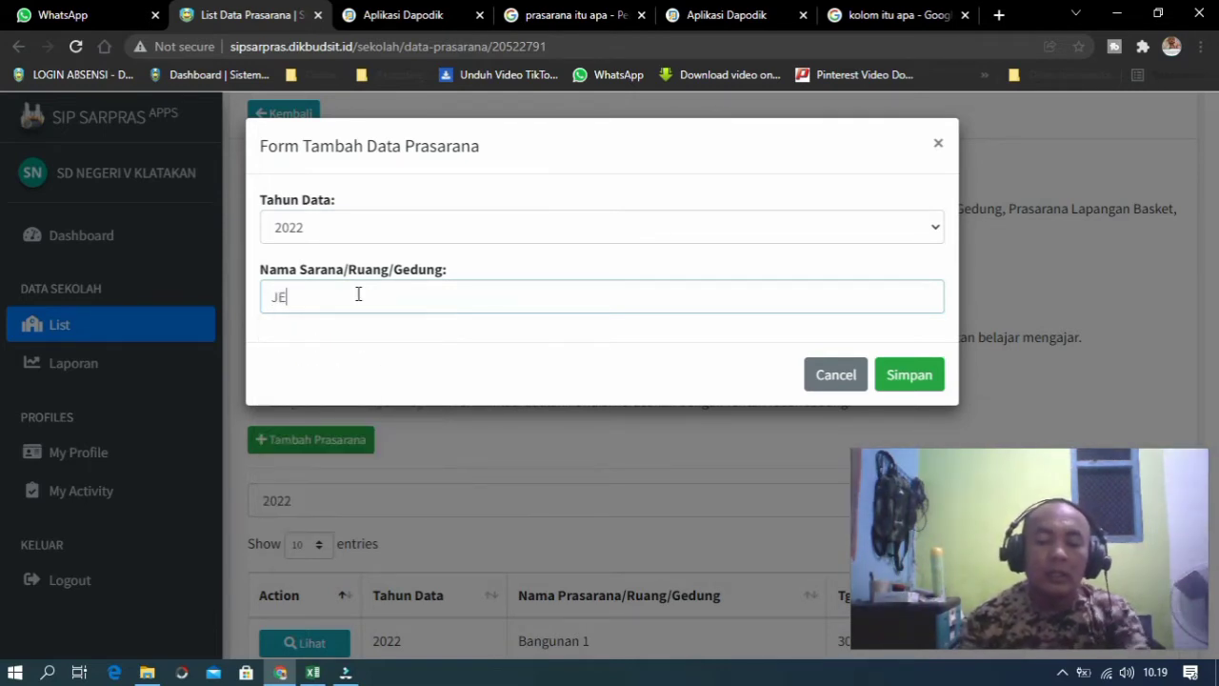
pyautogui.press('BackSpace')
pyautogui.press('BackSpace')
pyautogui.press('BackSpace')
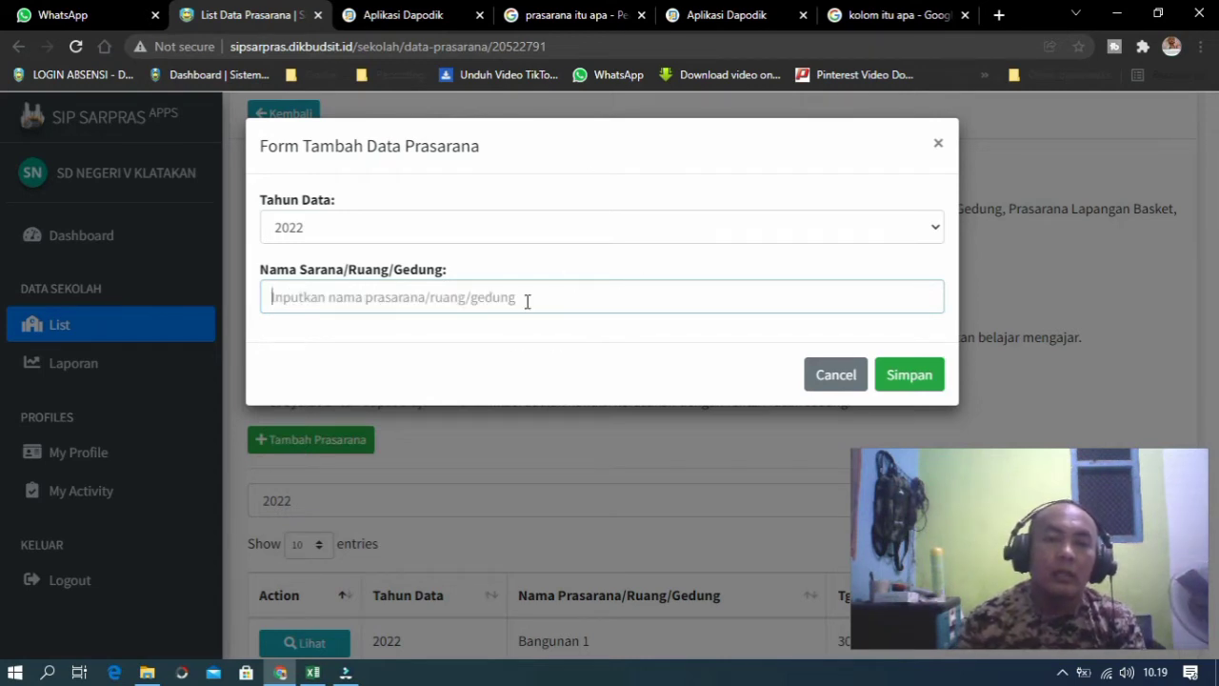
# Step: Switch to the Dapodik application and examine the names in the school's building list
pyautogui.click(374, 19)
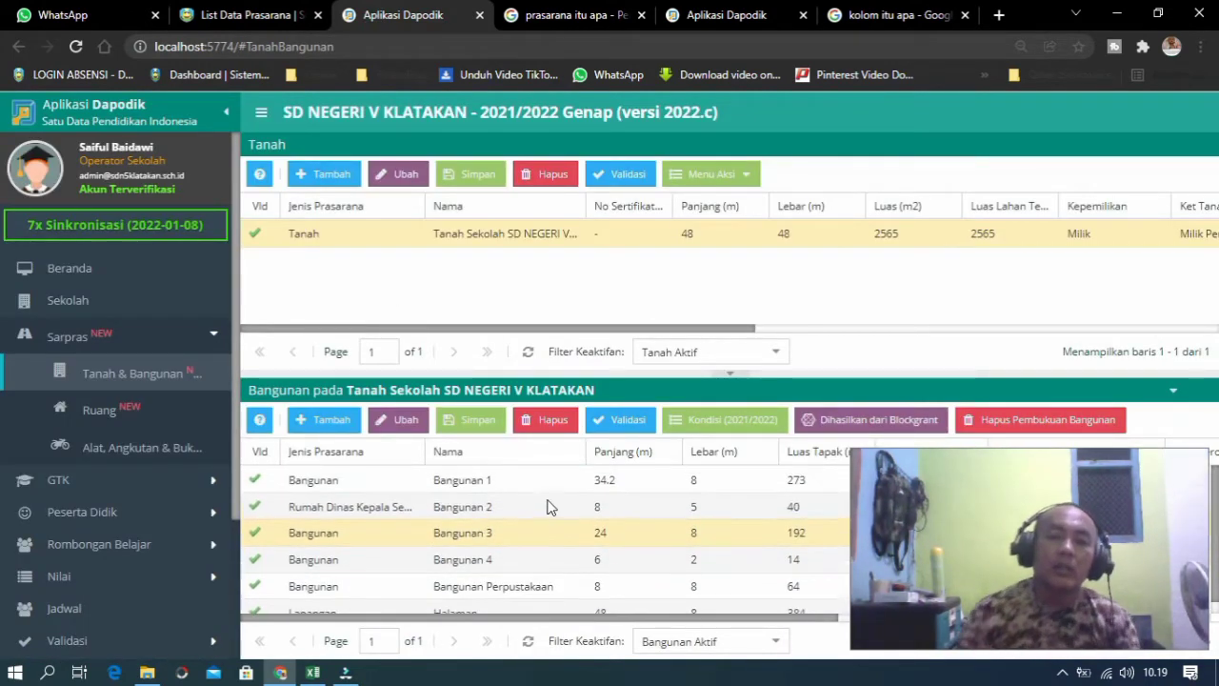
pyautogui.scroll(-1, 532, 563)
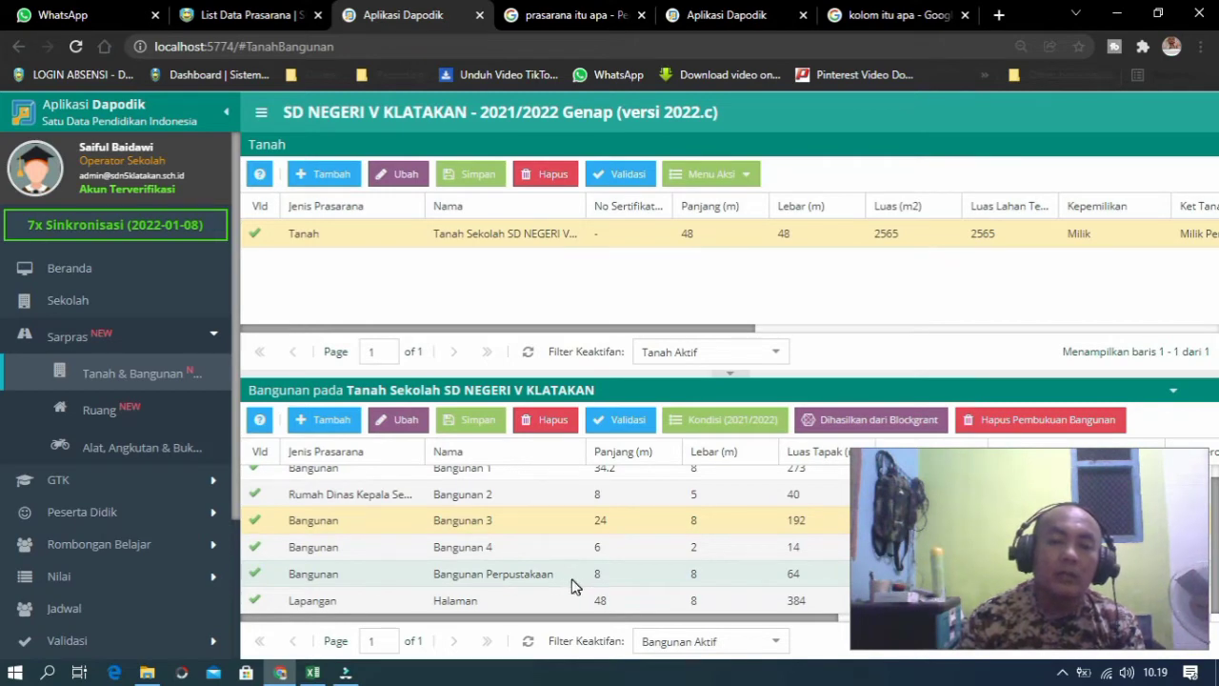
pyautogui.scroll(1, 455, 562)
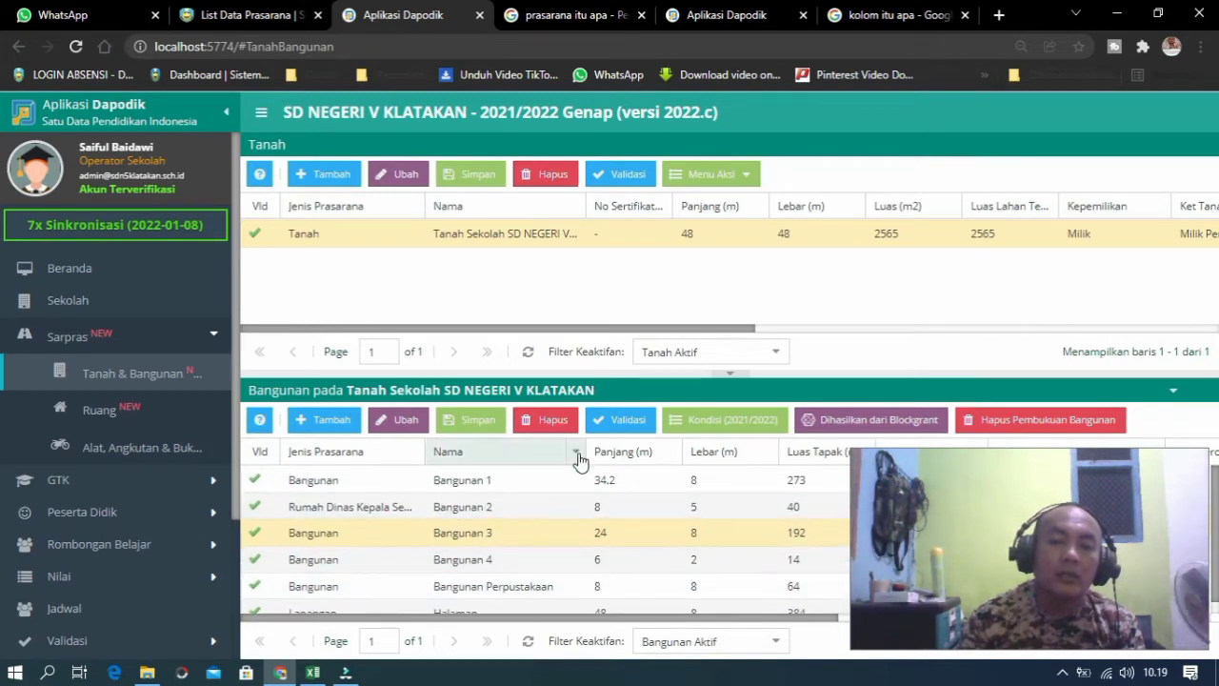
# Step: Return to the new prasarana form in SIP SARPRAS, name the record BANGUNAN 1 and save it
pyautogui.click(264, 11)
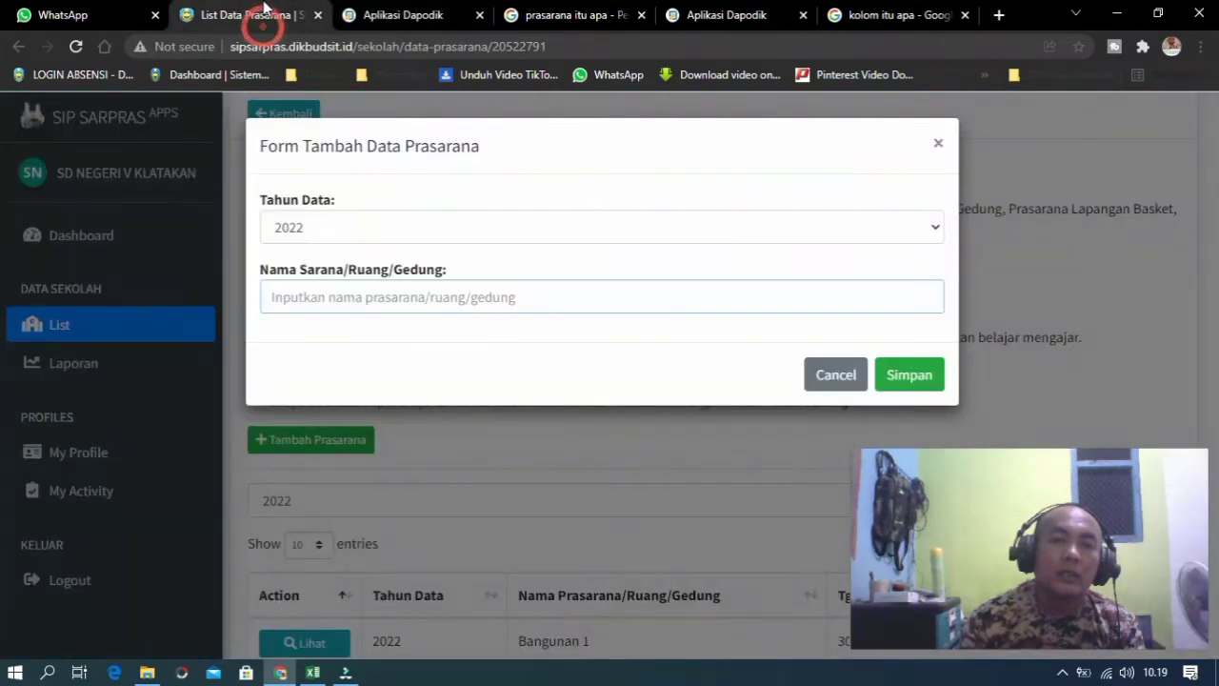
pyautogui.click(503, 296)
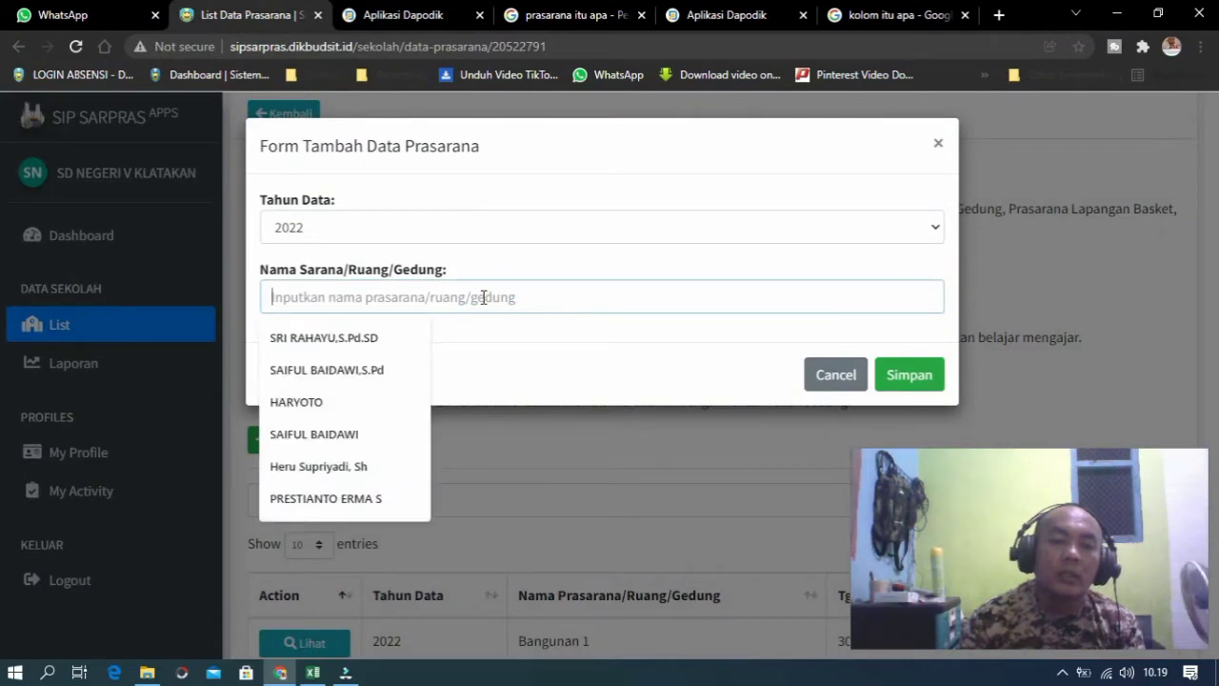
pyautogui.write('BANG')
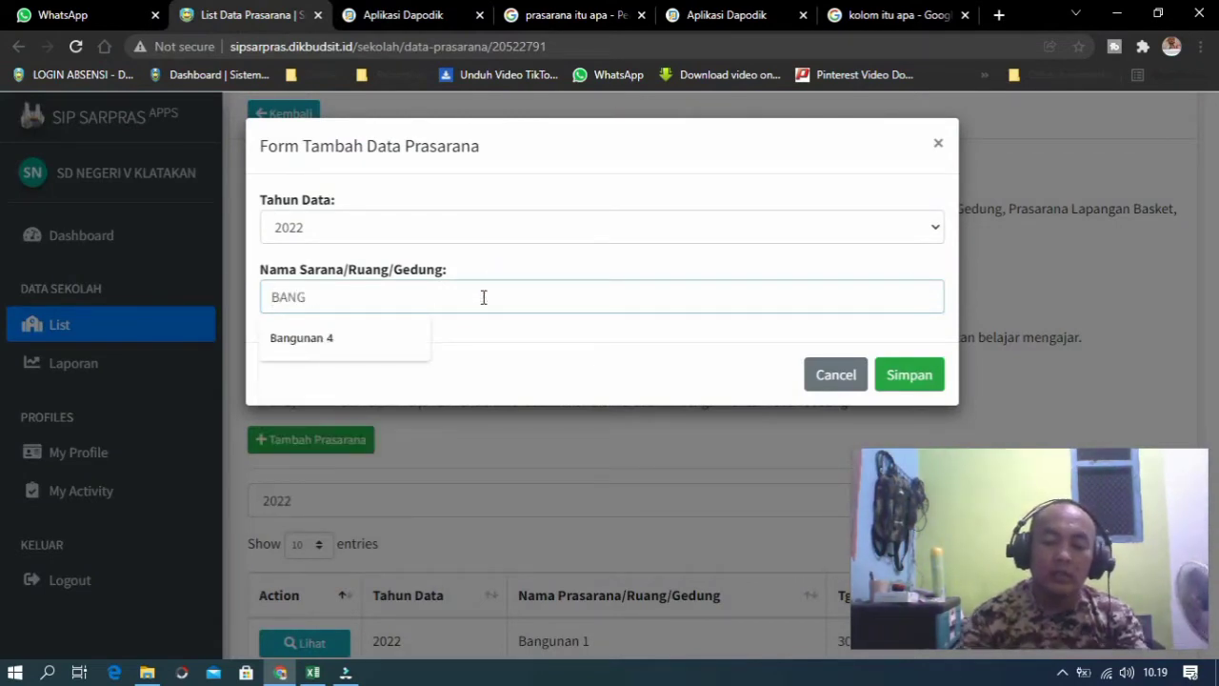
pyautogui.write('UNAN 1')
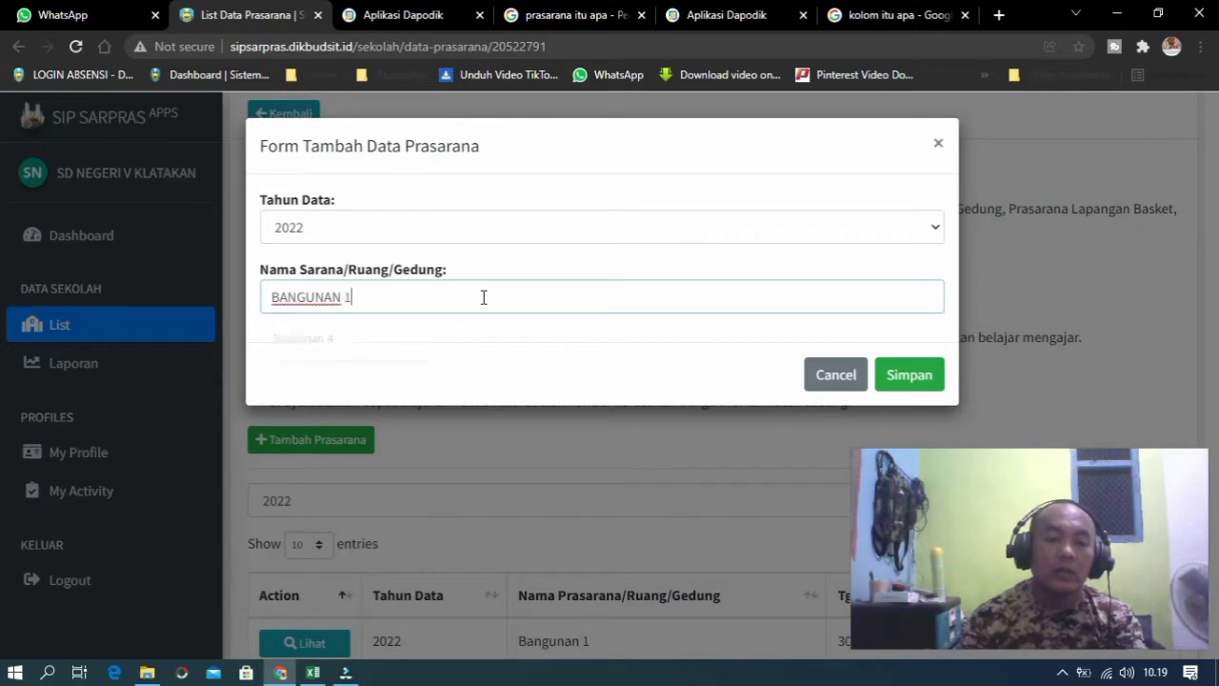
pyautogui.click(895, 372)
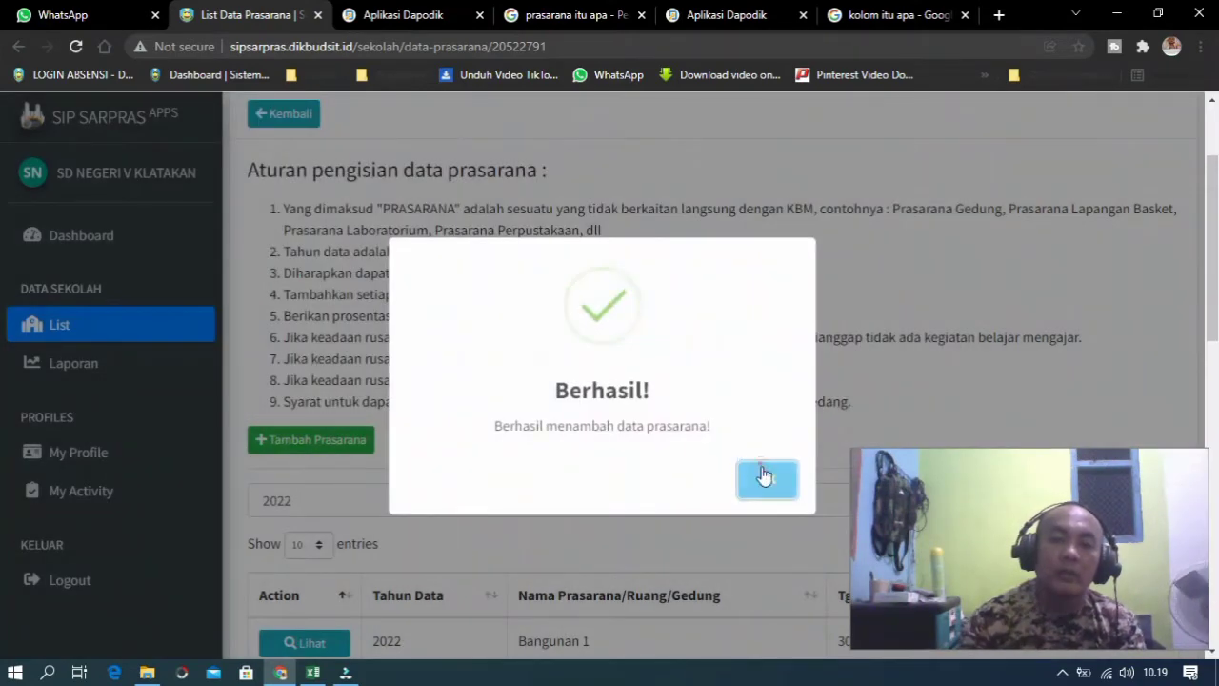
pyautogui.click(767, 478)
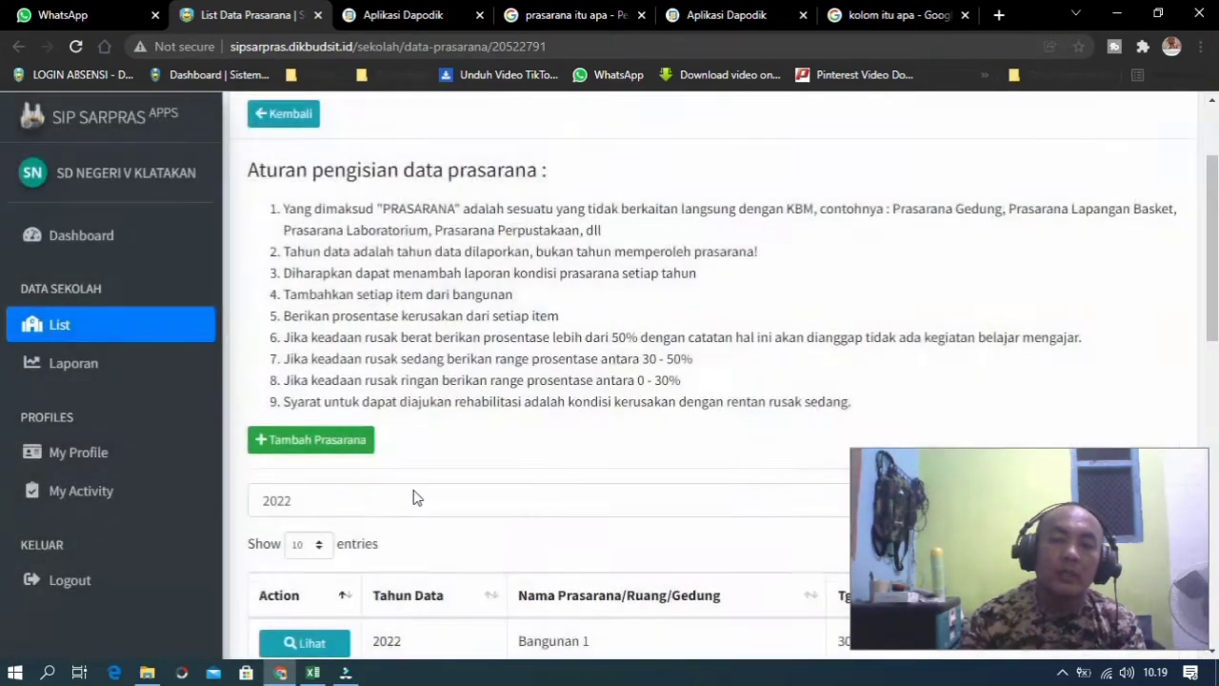
# Step: Delete the duplicate BANGUNAN 1 record at the end of the prasarana list
pyautogui.scroll(-7, 415, 495)
pyautogui.scroll(-2, 410, 494)
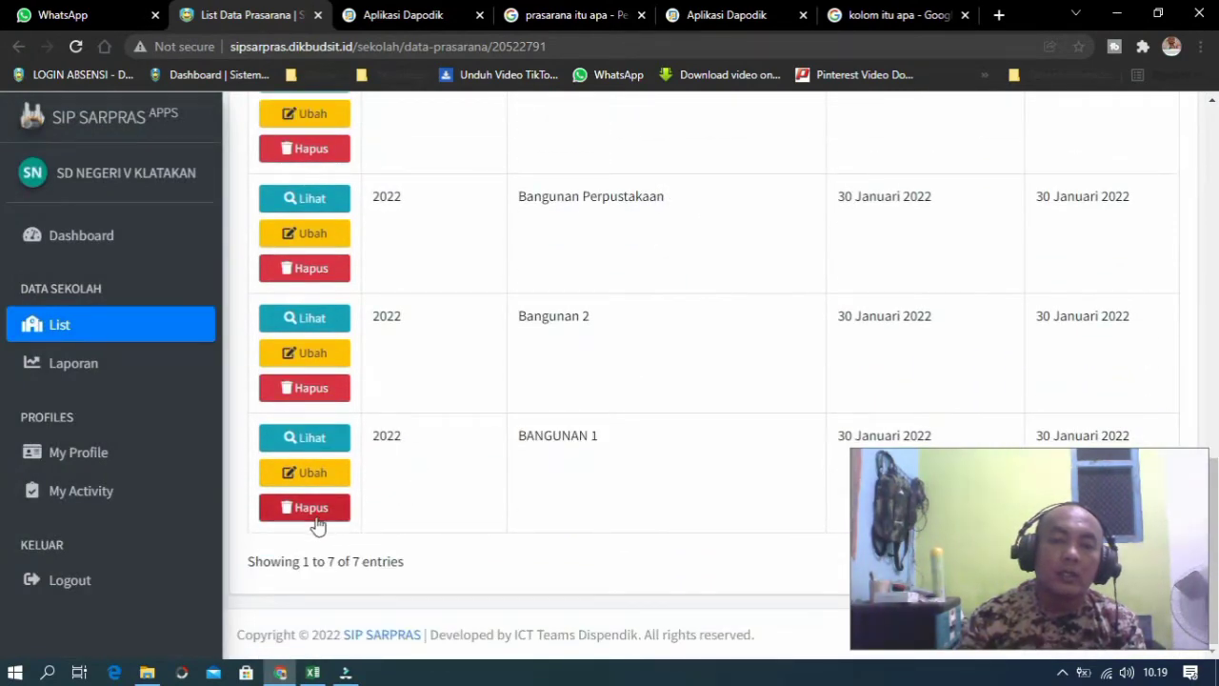
pyautogui.scroll(8, 549, 372)
pyautogui.scroll(-8, 476, 534)
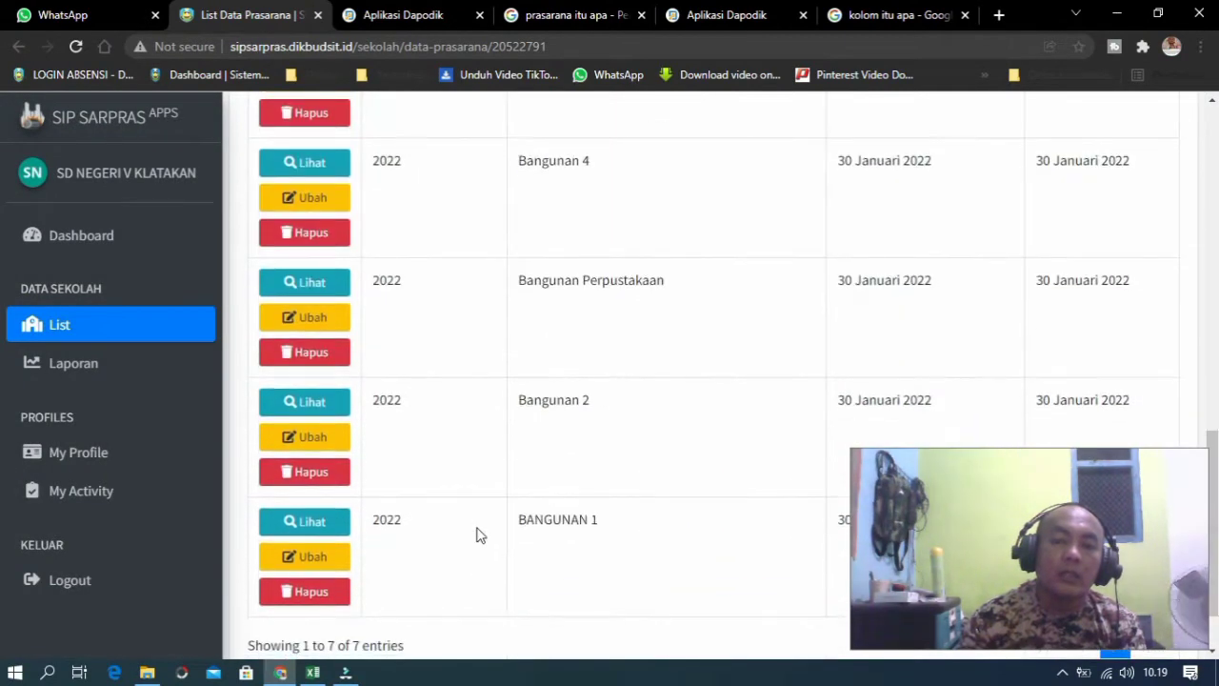
pyautogui.click(337, 509)
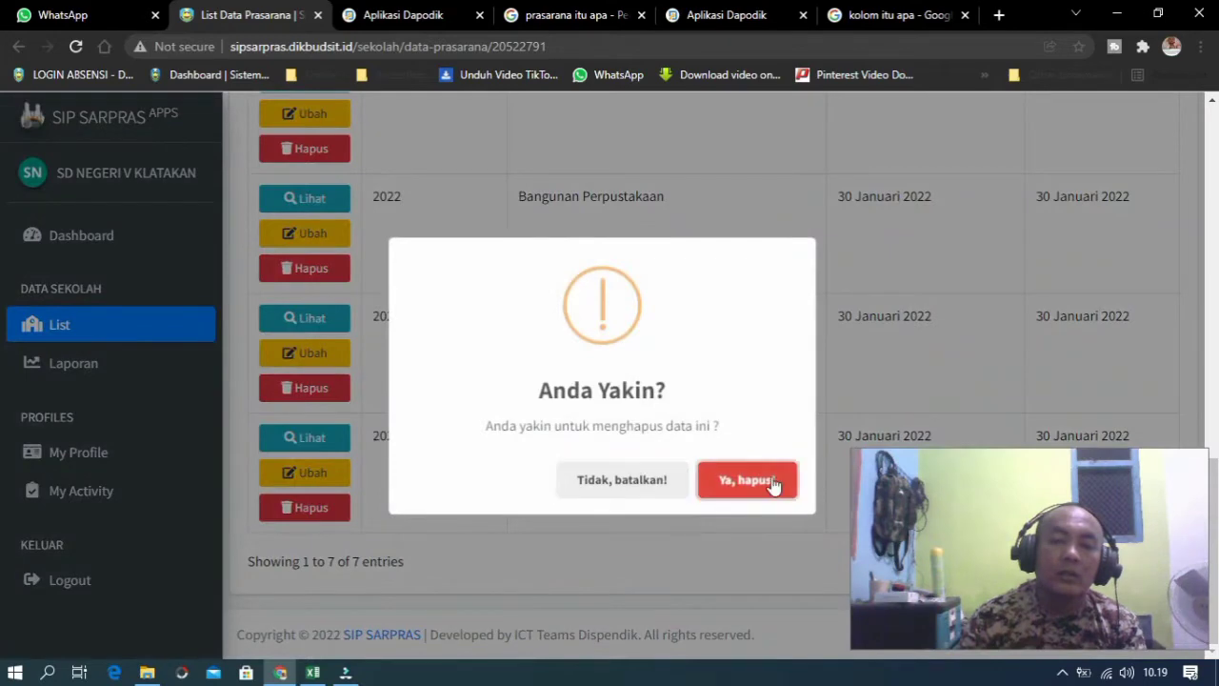
pyautogui.click(769, 486)
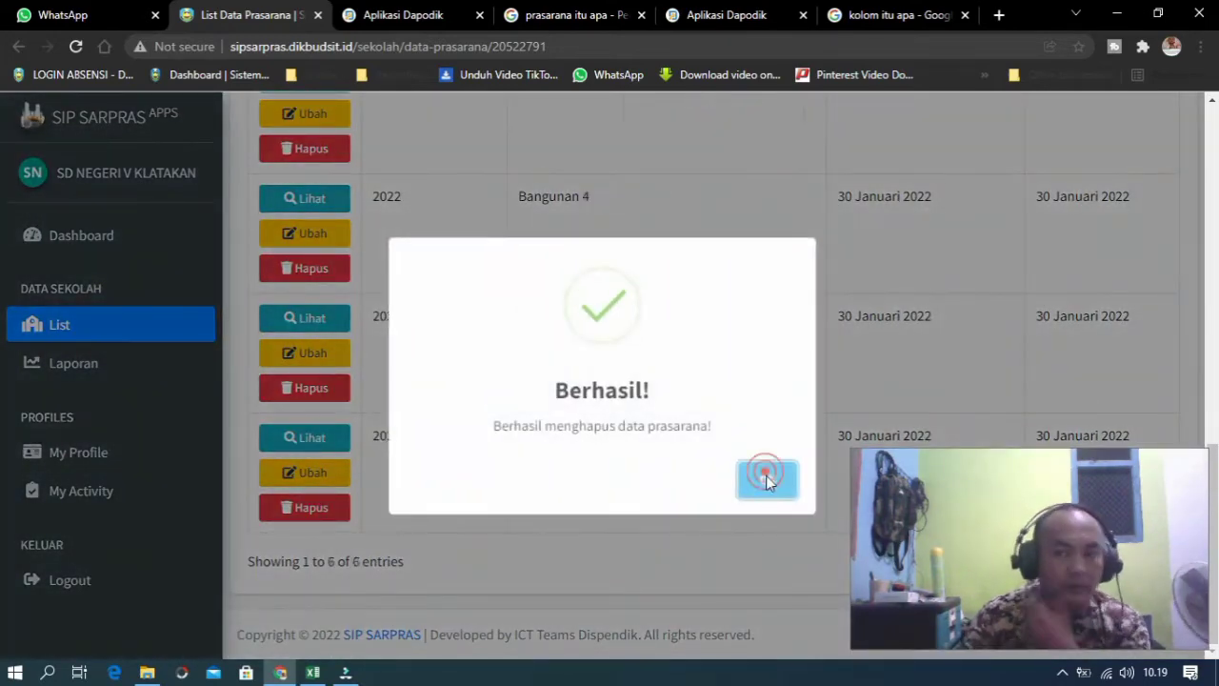
pyautogui.click(767, 478)
# Step: Open the condition details of Bangunan 1 and view the damage percentage of each building item
pyautogui.scroll(10, 519, 537)
pyautogui.scroll(-5, 759, 330)
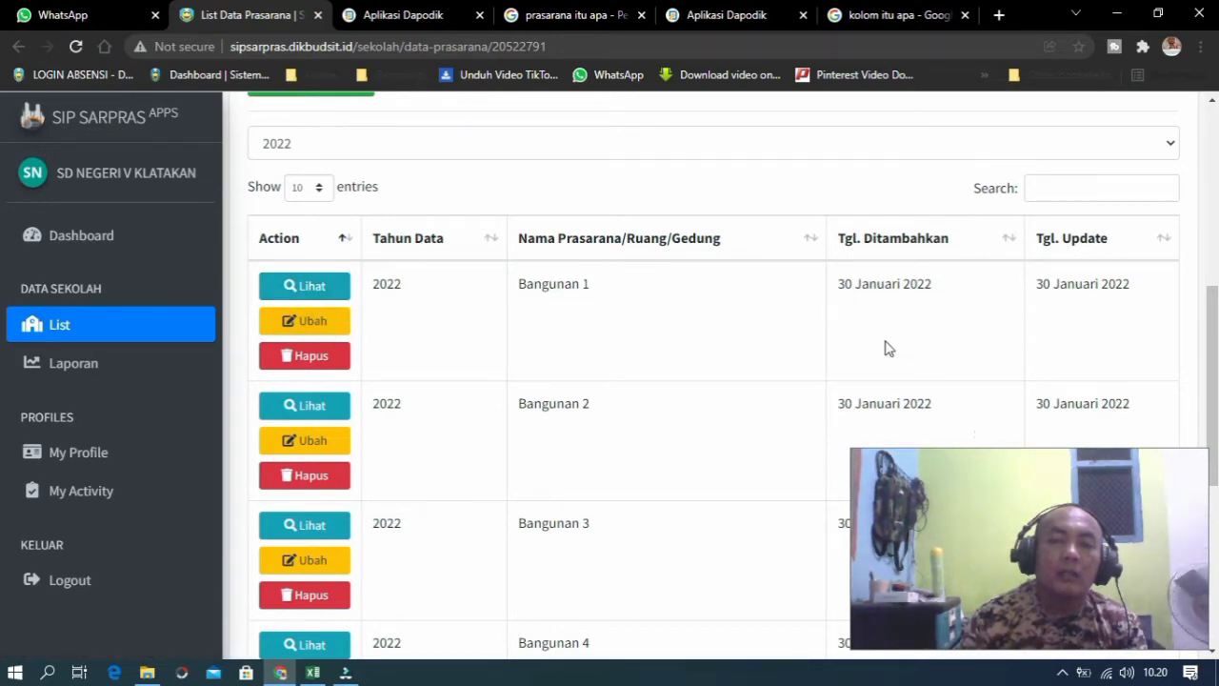
pyautogui.scroll(3, 683, 358)
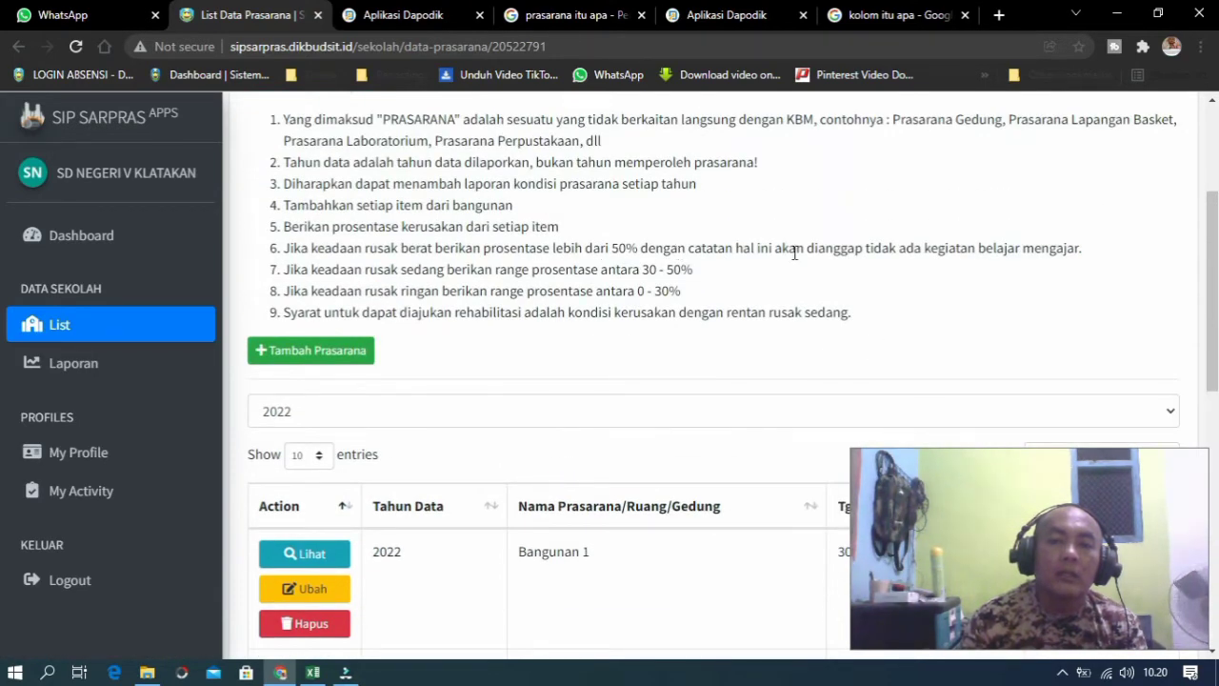
pyautogui.scroll(-2, 730, 309)
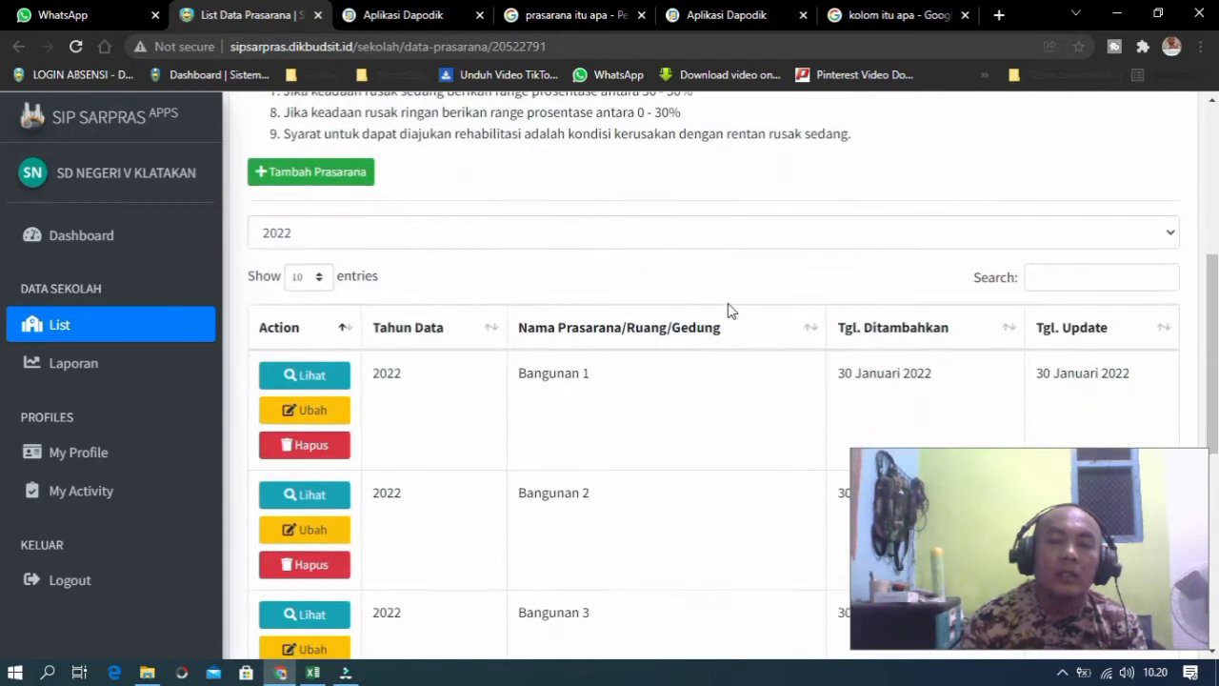
pyautogui.click(311, 377)
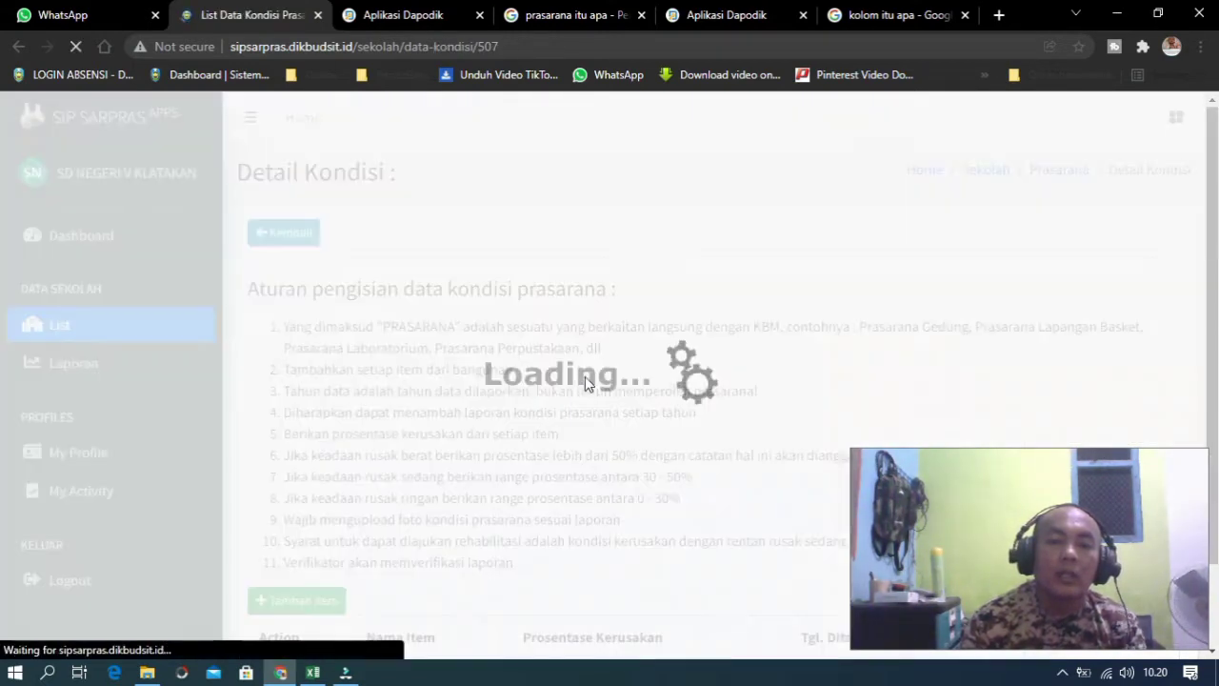
pyautogui.scroll(-5, 574, 386)
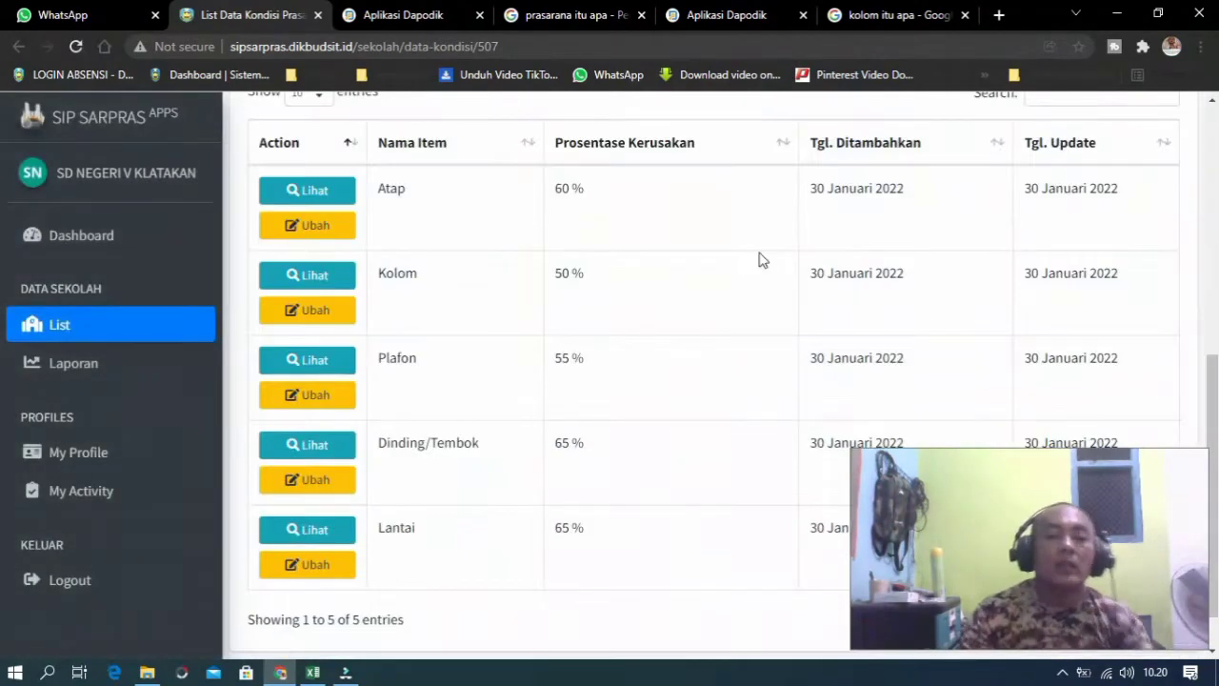
# Step: Check the building names in Dapodik's Bangunan list, and return to the condition details in SIP SARPRAS
pyautogui.scroll(3, 476, 246)
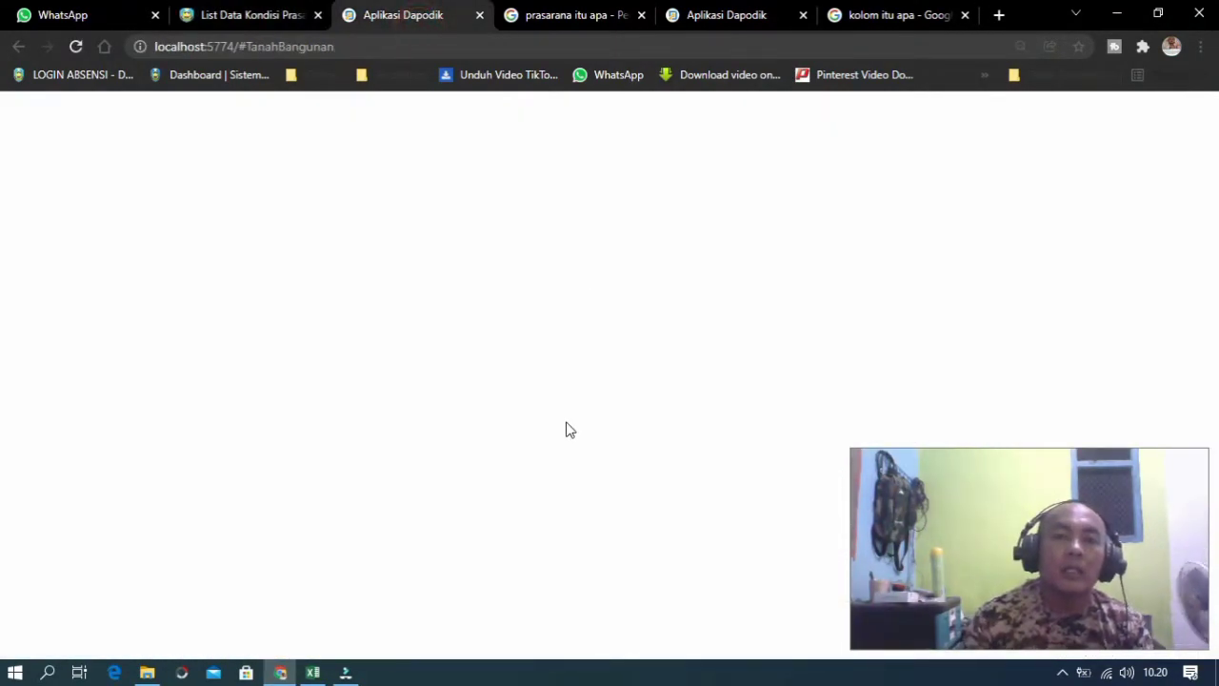
pyautogui.scroll(-1, 675, 494)
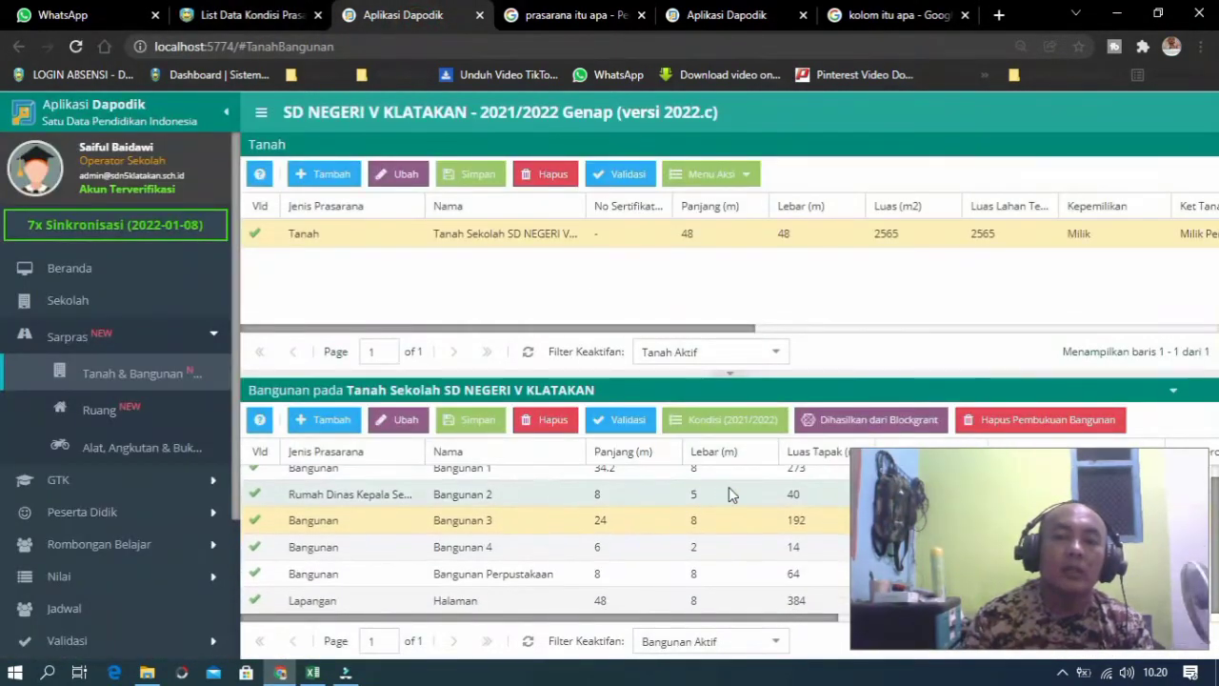
pyautogui.scroll(1, 560, 488)
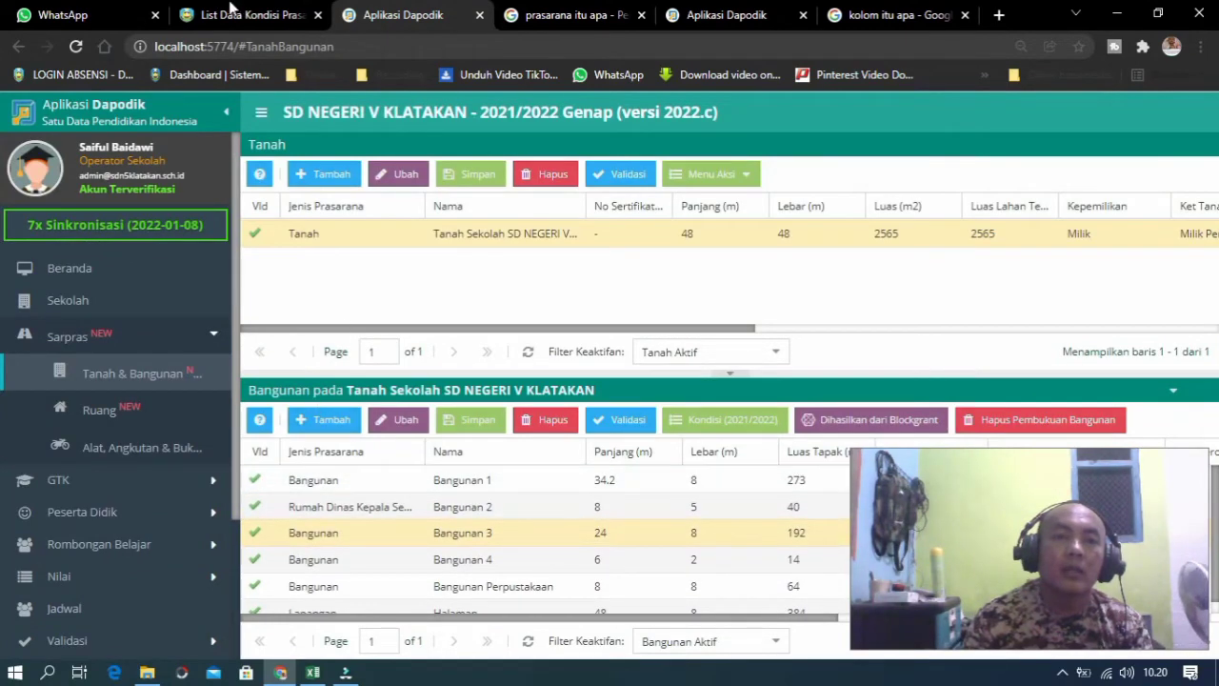
pyautogui.hotkey('ctrl', 'pageup')
# Step: Examine the rules for filling in condition data and the damage percentages listed for each building item
pyautogui.scroll(-3, 539, 550)
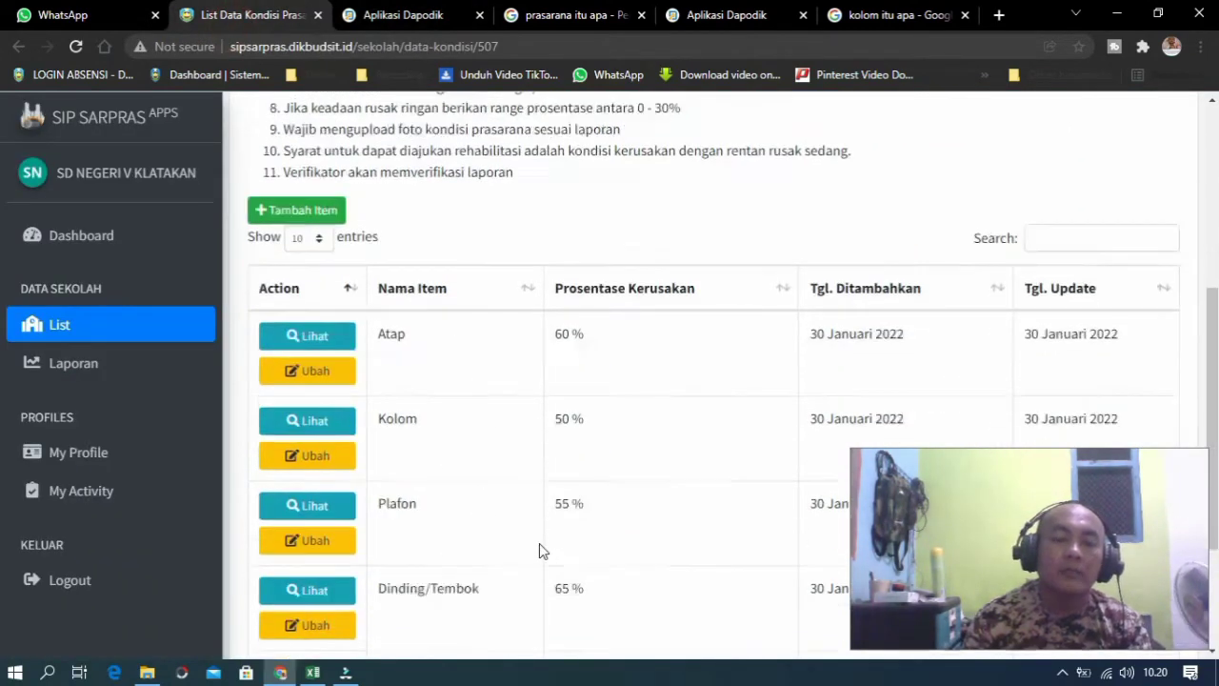
pyautogui.scroll(2, 466, 445)
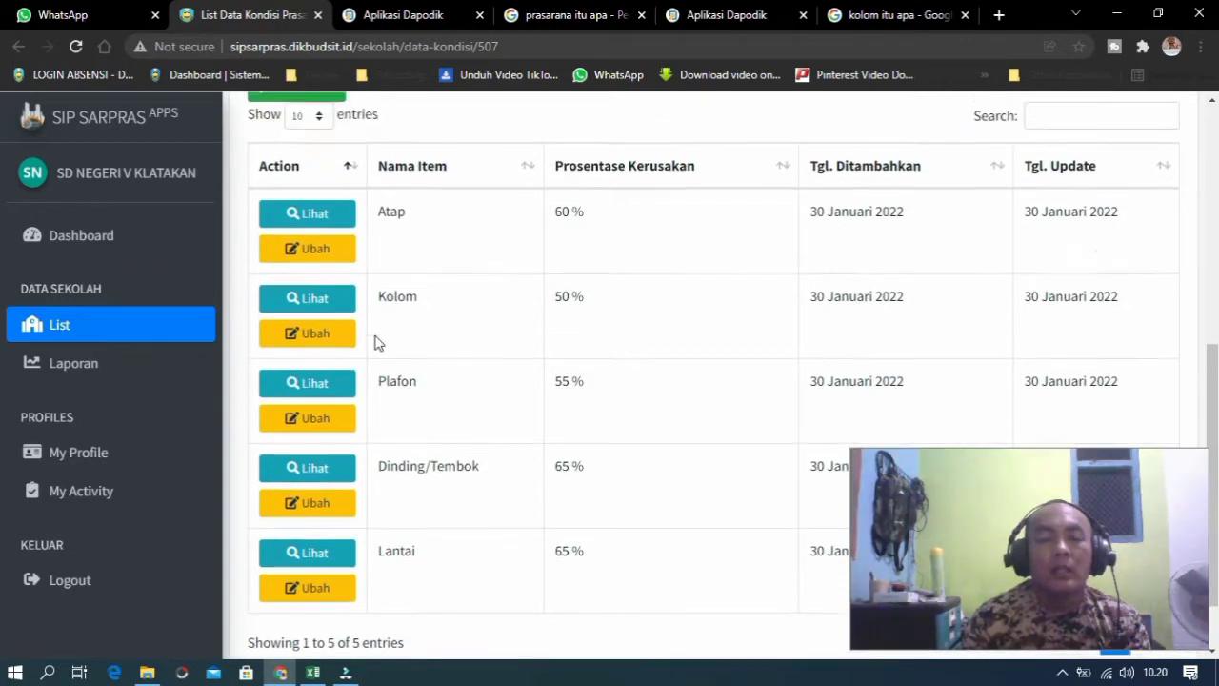
pyautogui.scroll(3, 480, 438)
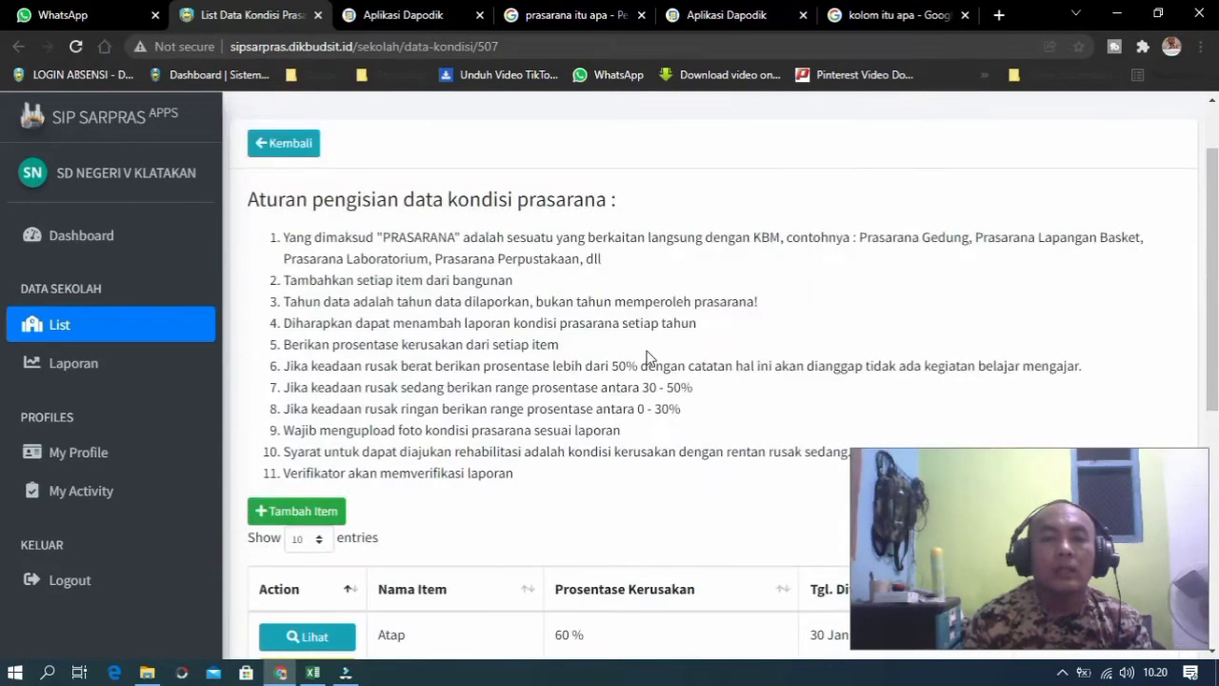
pyautogui.scroll(-4, 709, 401)
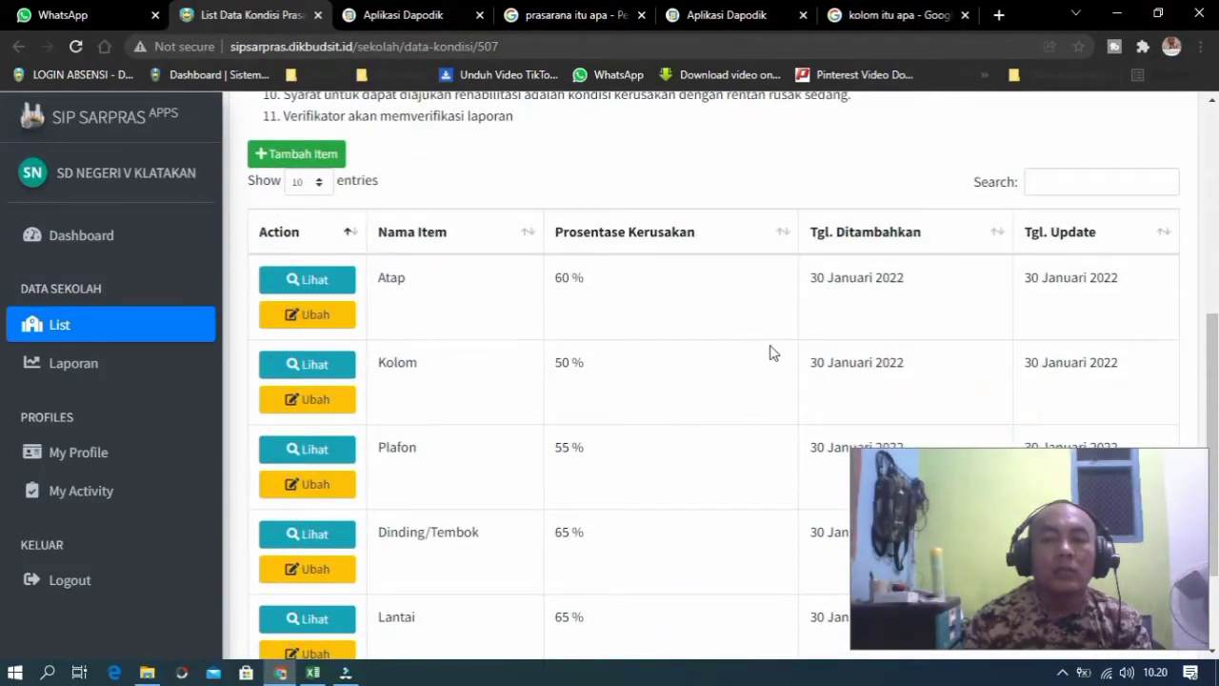
pyautogui.click(396, 12)
pyautogui.click(296, 13)
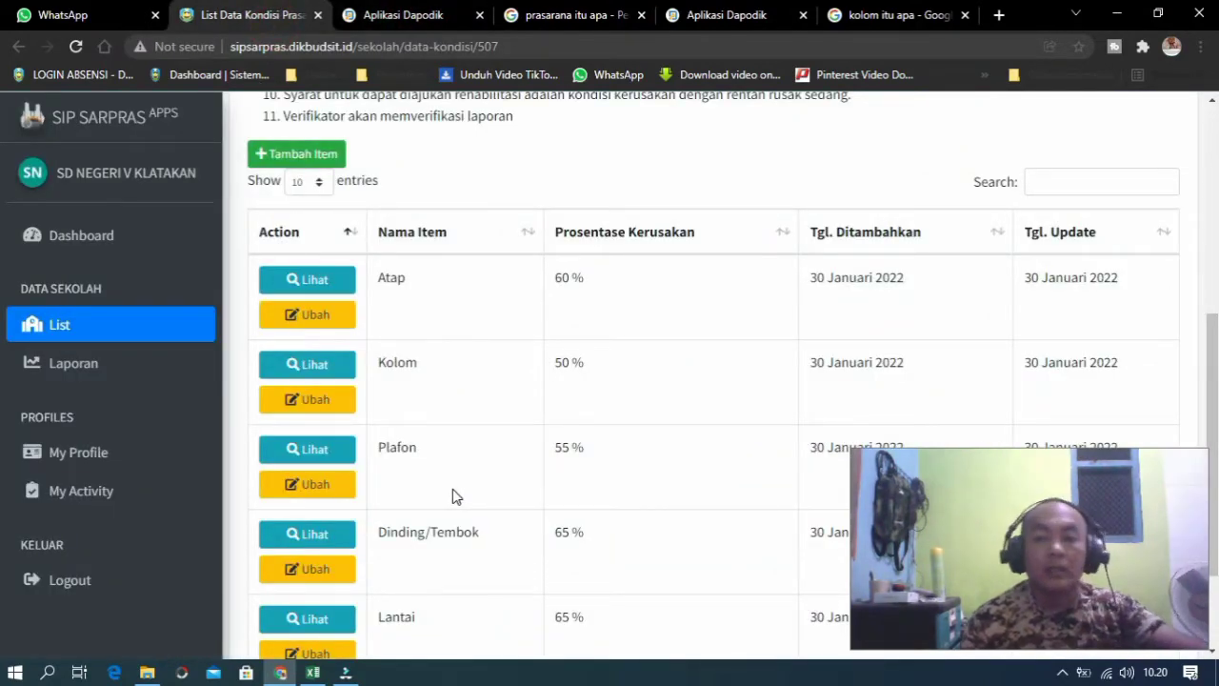
pyautogui.scroll(-1, 403, 487)
pyautogui.scroll(1, 403, 485)
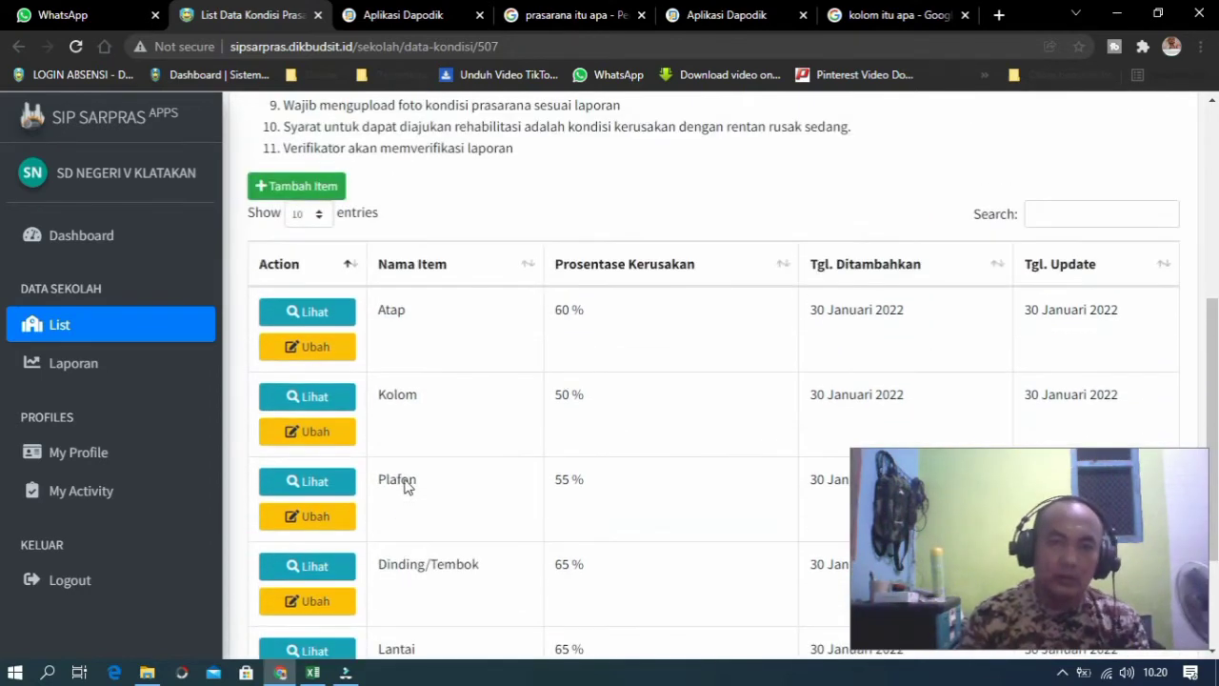
# Step: View the item choices in the add-item form and a building column photo in the "kolom itu apa" image results
pyautogui.click(320, 187)
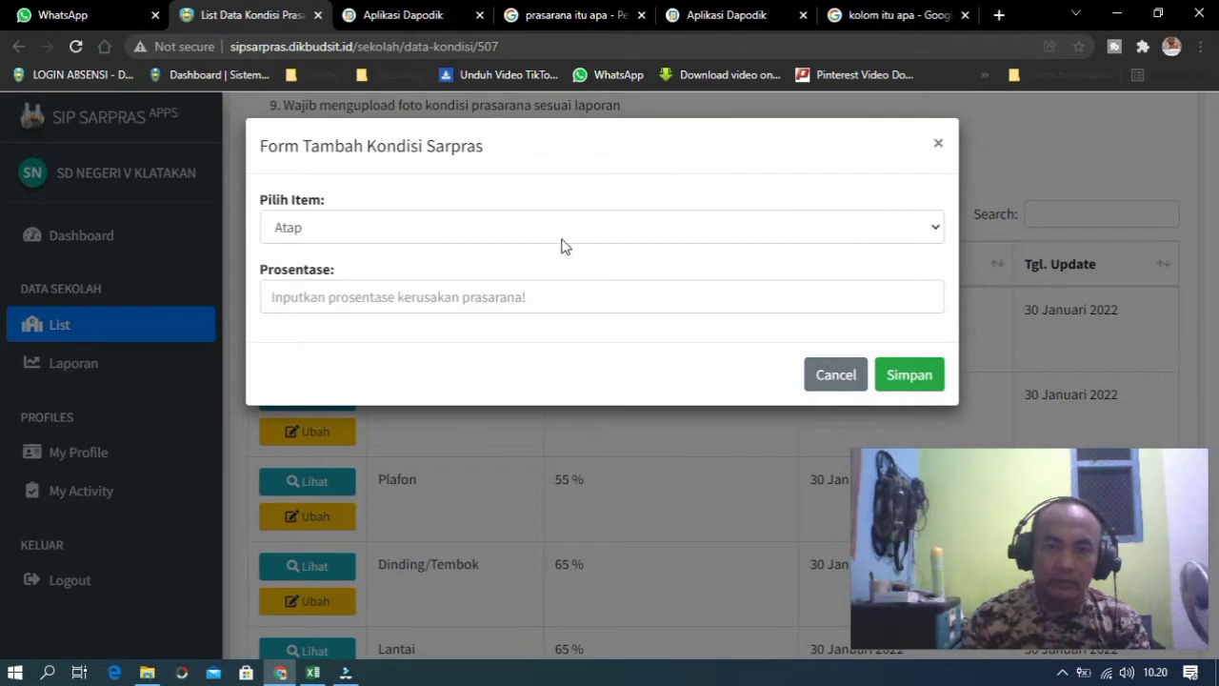
pyautogui.click(552, 230)
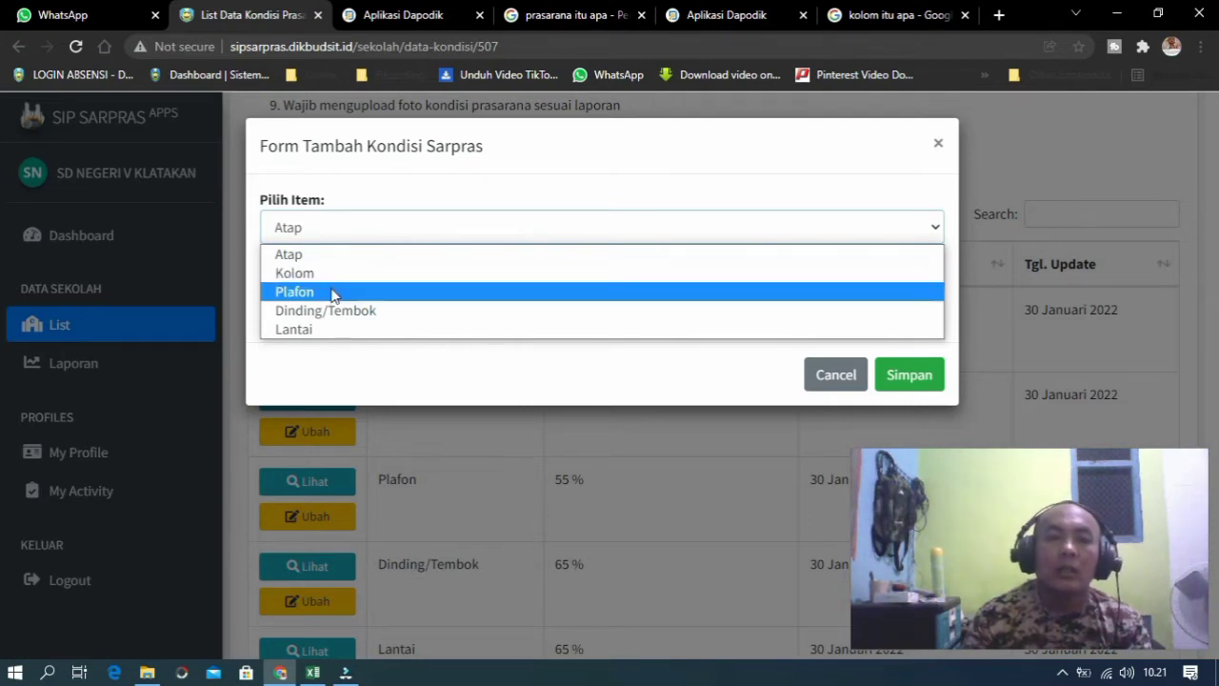
pyautogui.click(895, 15)
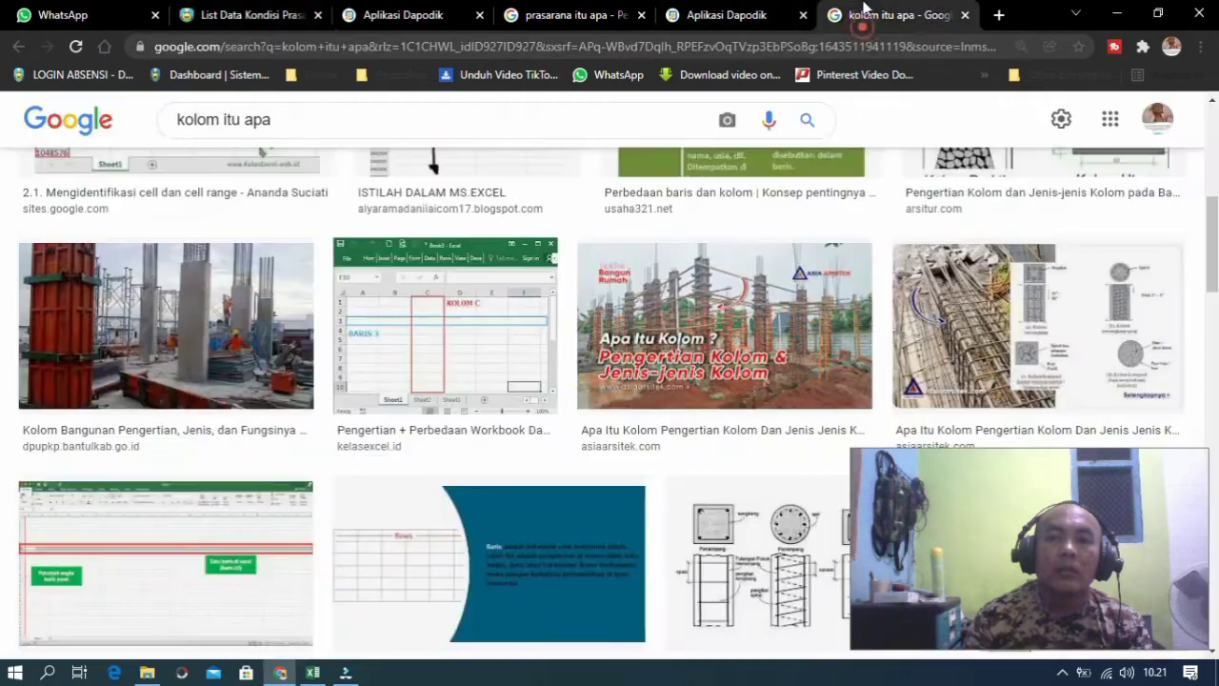
pyautogui.scroll(2, 458, 422)
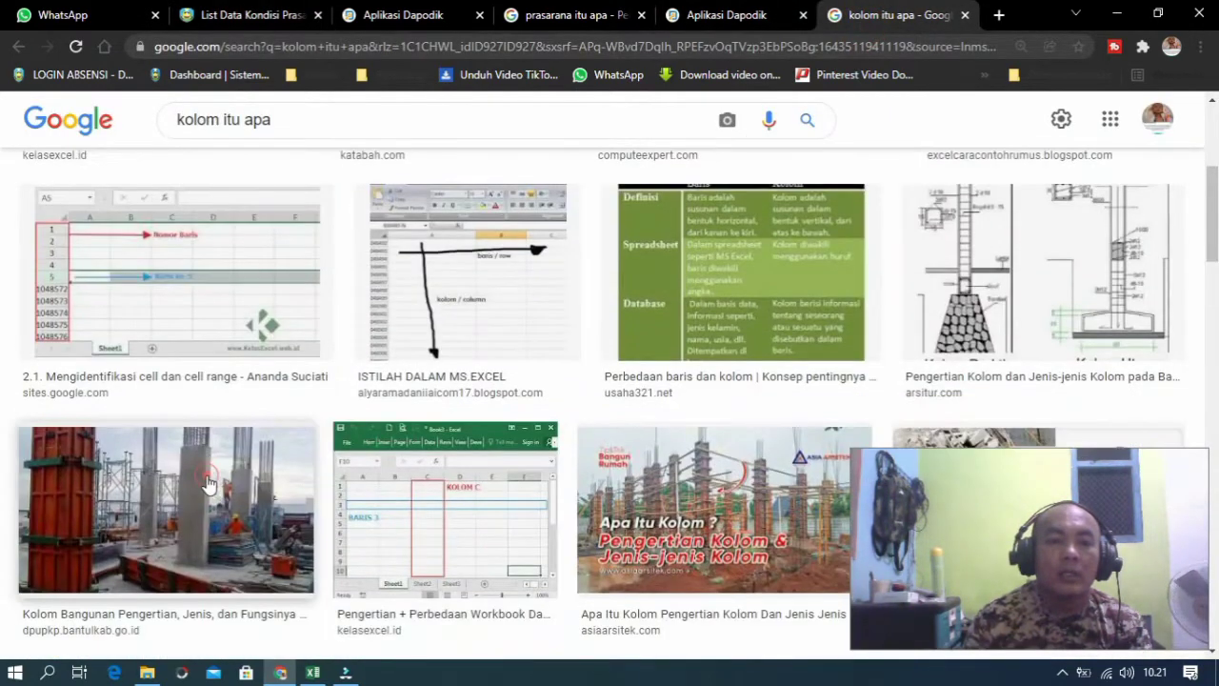
pyautogui.click(211, 476)
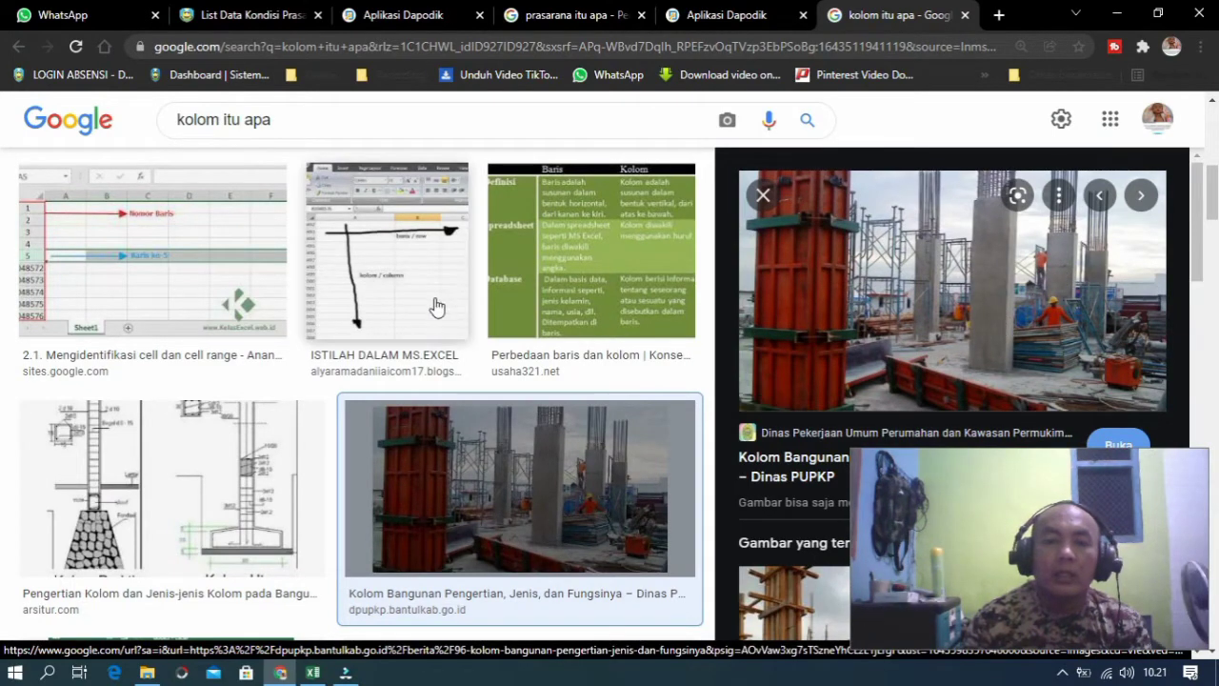
# Step: Return to the add-item form in SIP SARPRAS, try Dinding/Tembok and Lantai as the item, and close the form without saving
pyautogui.click(724, 15)
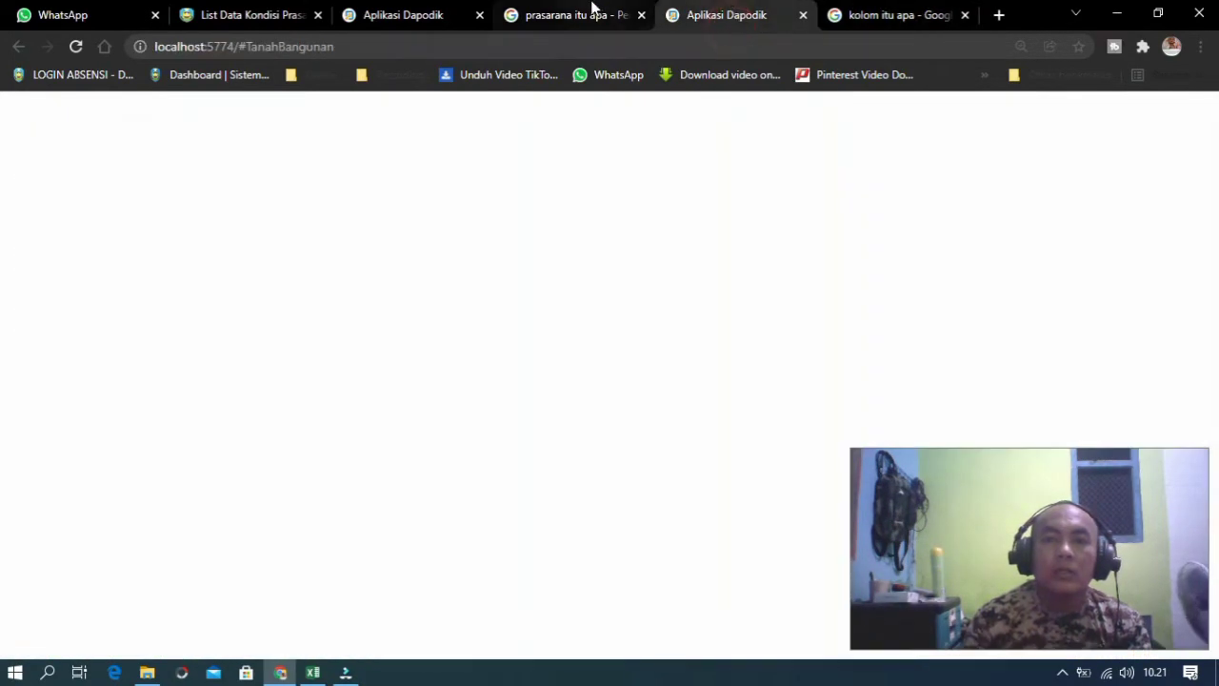
pyautogui.click(410, 16)
pyautogui.click(291, 14)
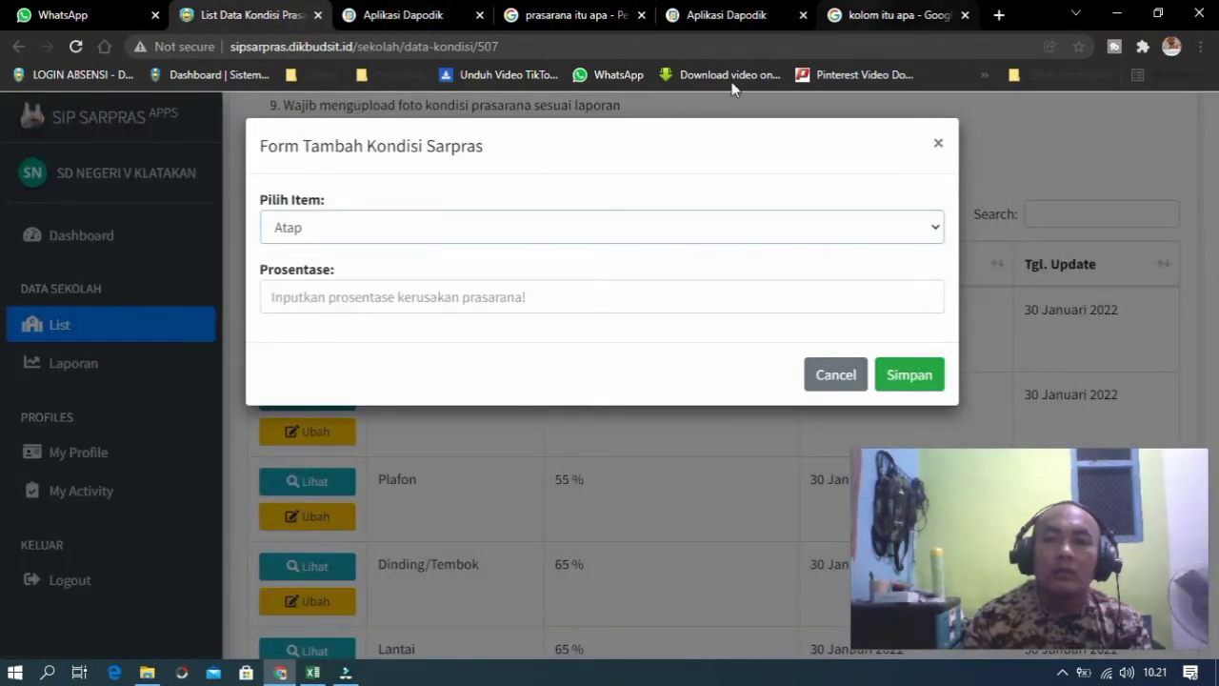
pyautogui.click(429, 246)
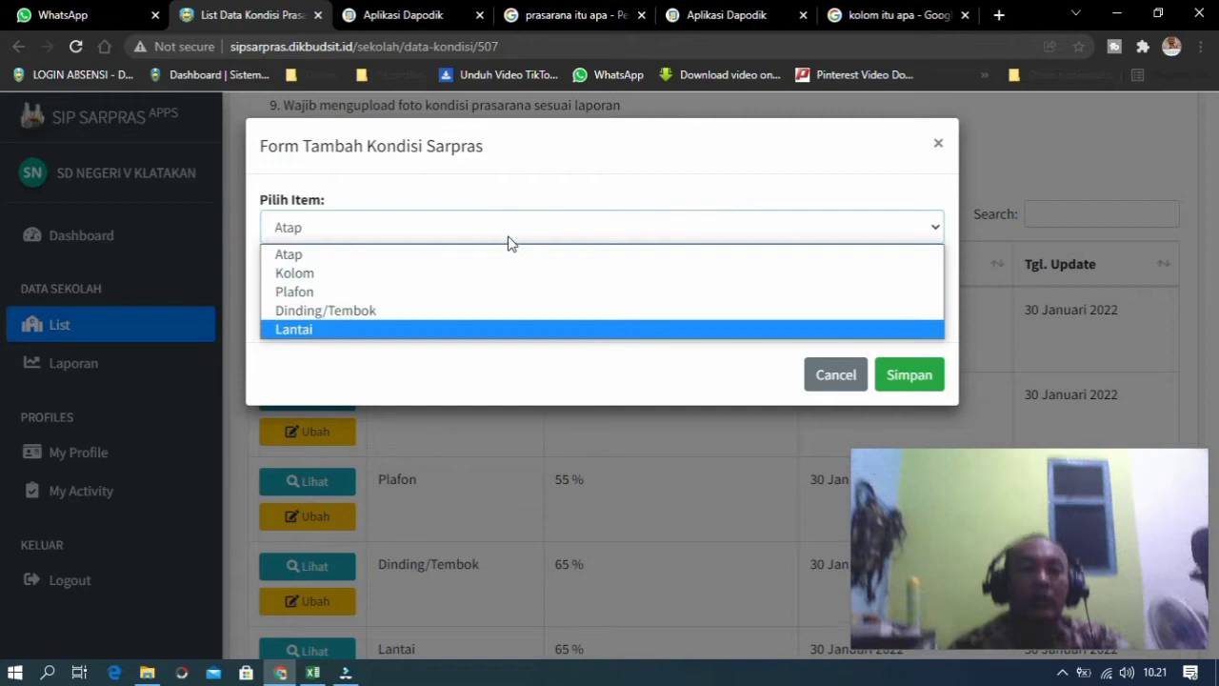
pyautogui.click(422, 310)
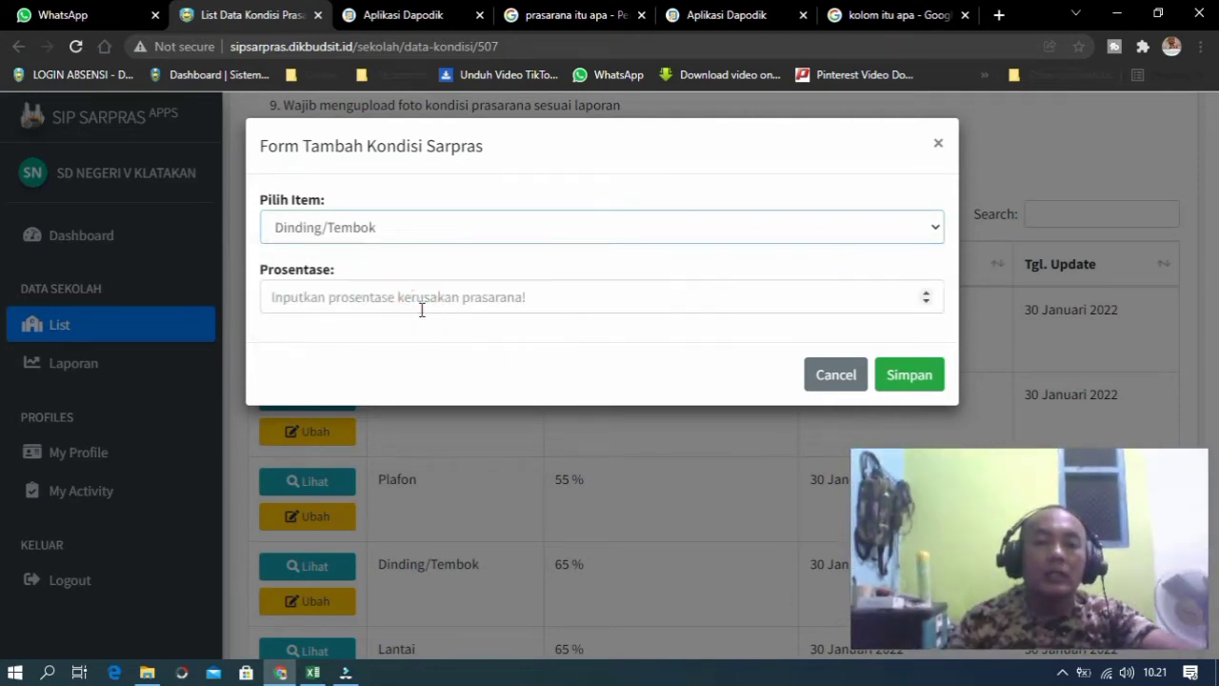
pyautogui.click(557, 226)
pyautogui.click(557, 226)
pyautogui.click(557, 226)
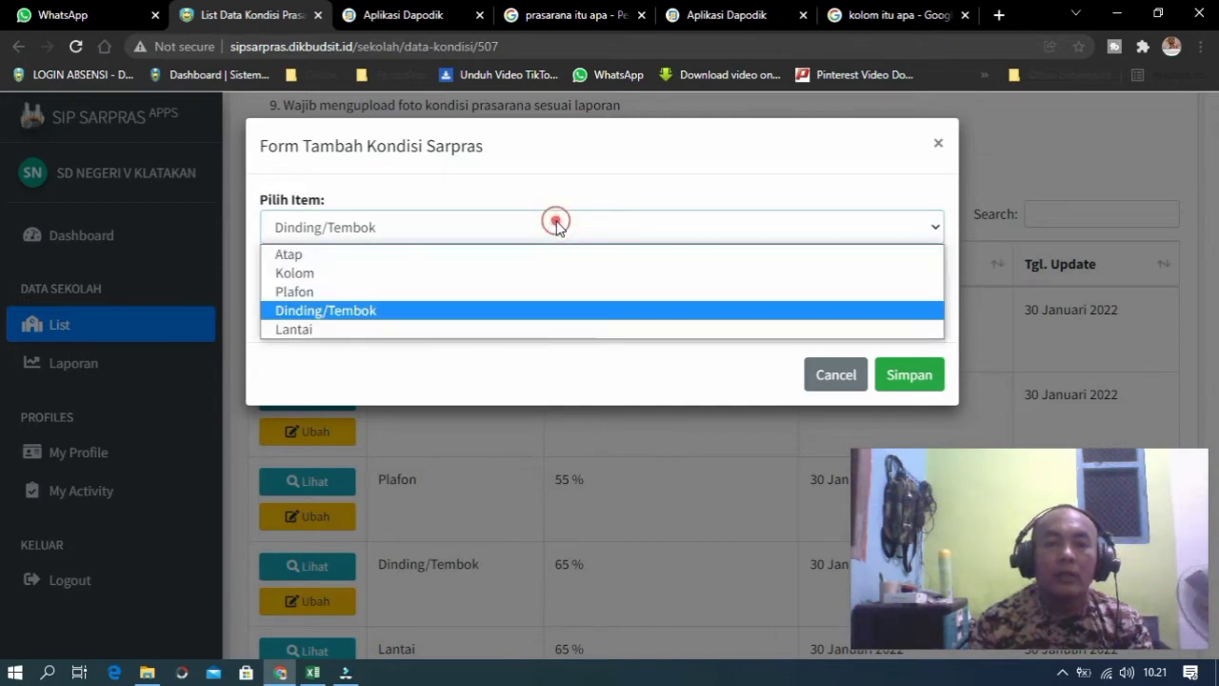
pyautogui.click(435, 328)
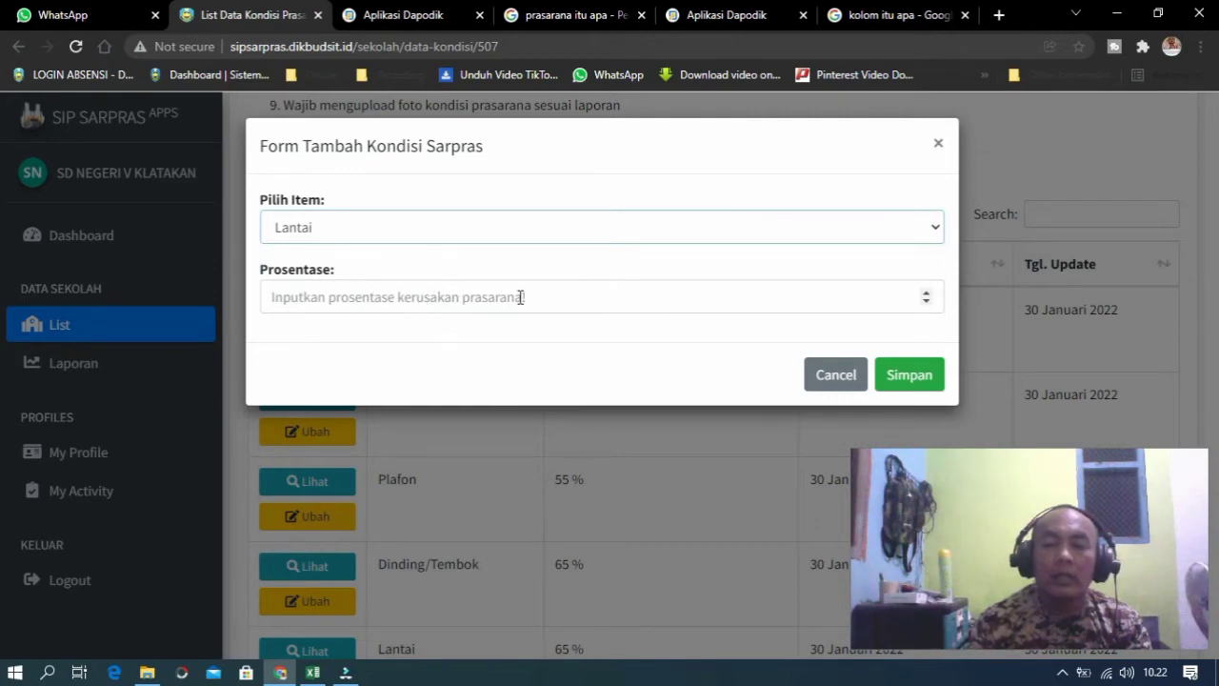
pyautogui.click(938, 144)
# Step: Open the Atap item's details, bring up the file chooser for its supporting photo, and close both without selecting a file
pyautogui.scroll(-3, 424, 352)
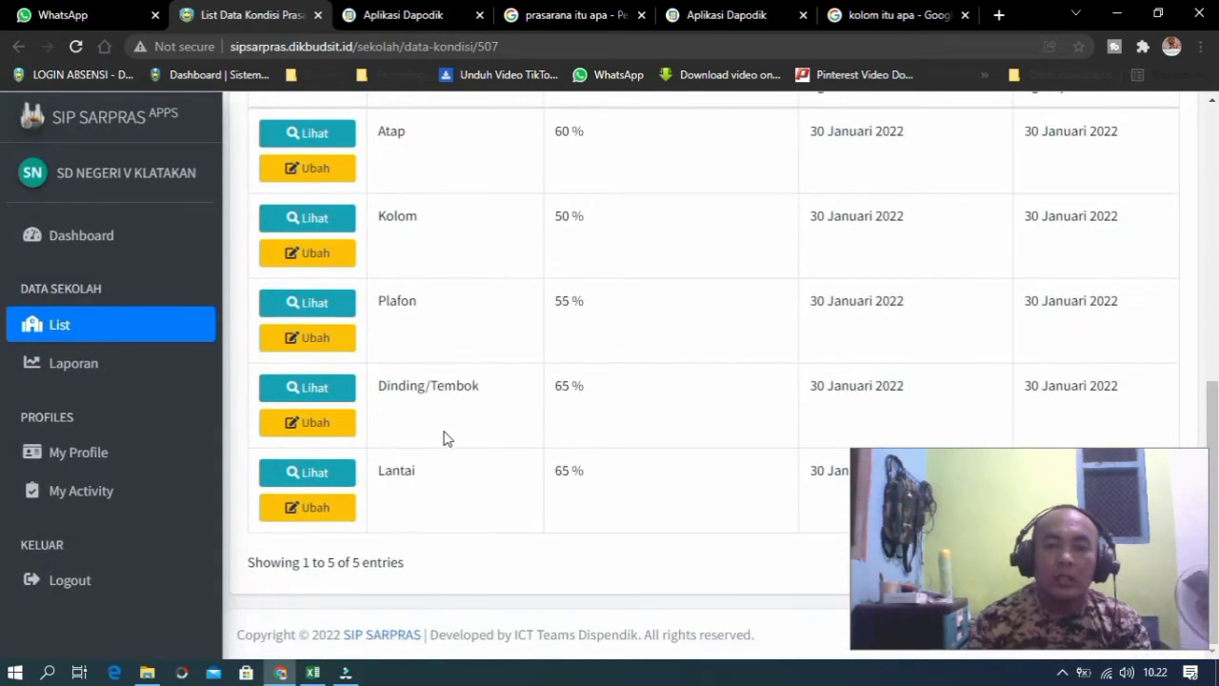
pyautogui.scroll(3, 711, 476)
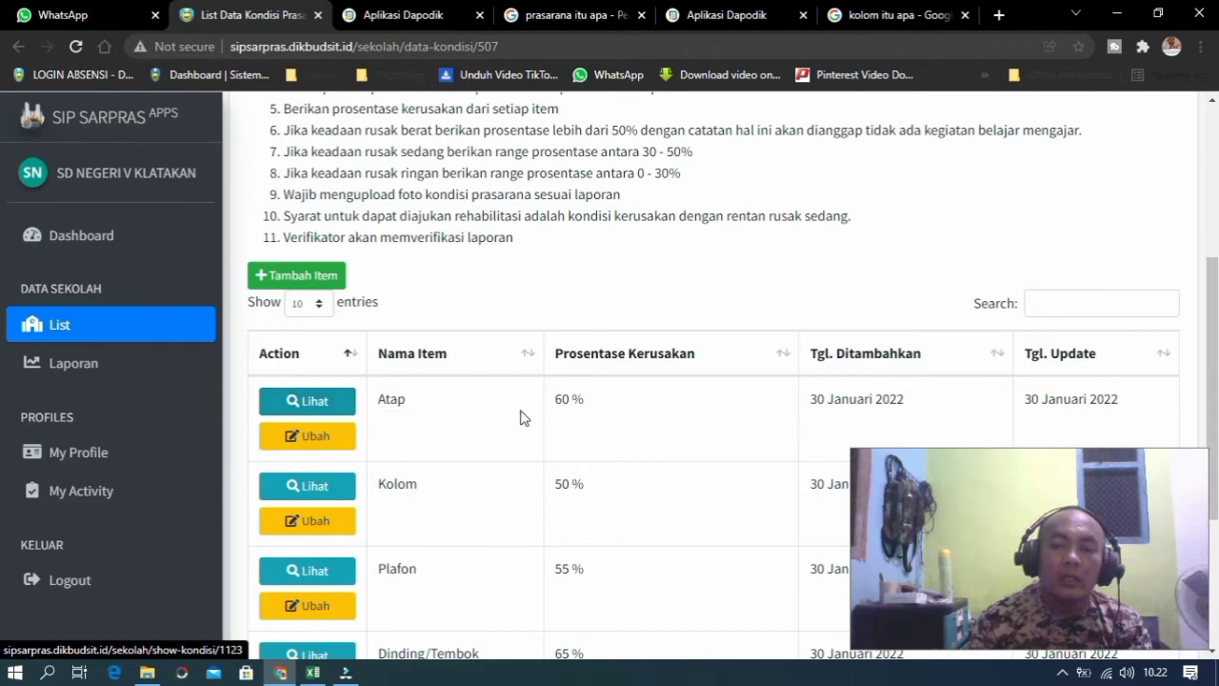
pyautogui.scroll(-2, 520, 417)
pyautogui.click(320, 224)
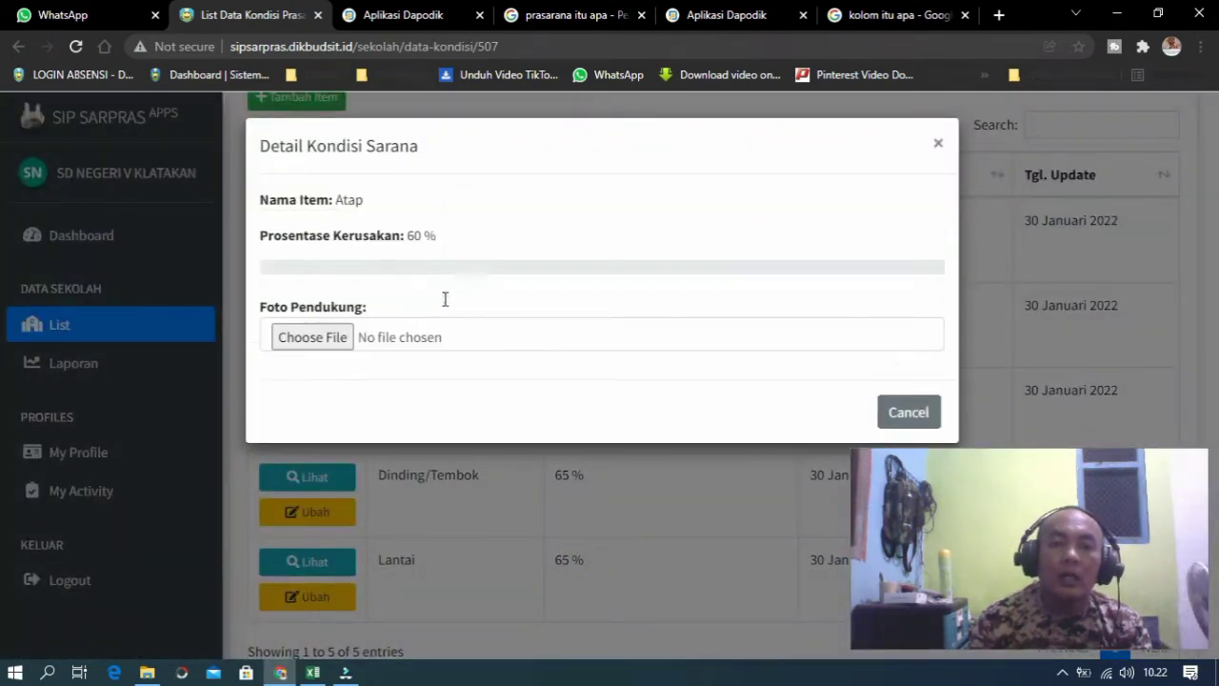
pyautogui.click(314, 340)
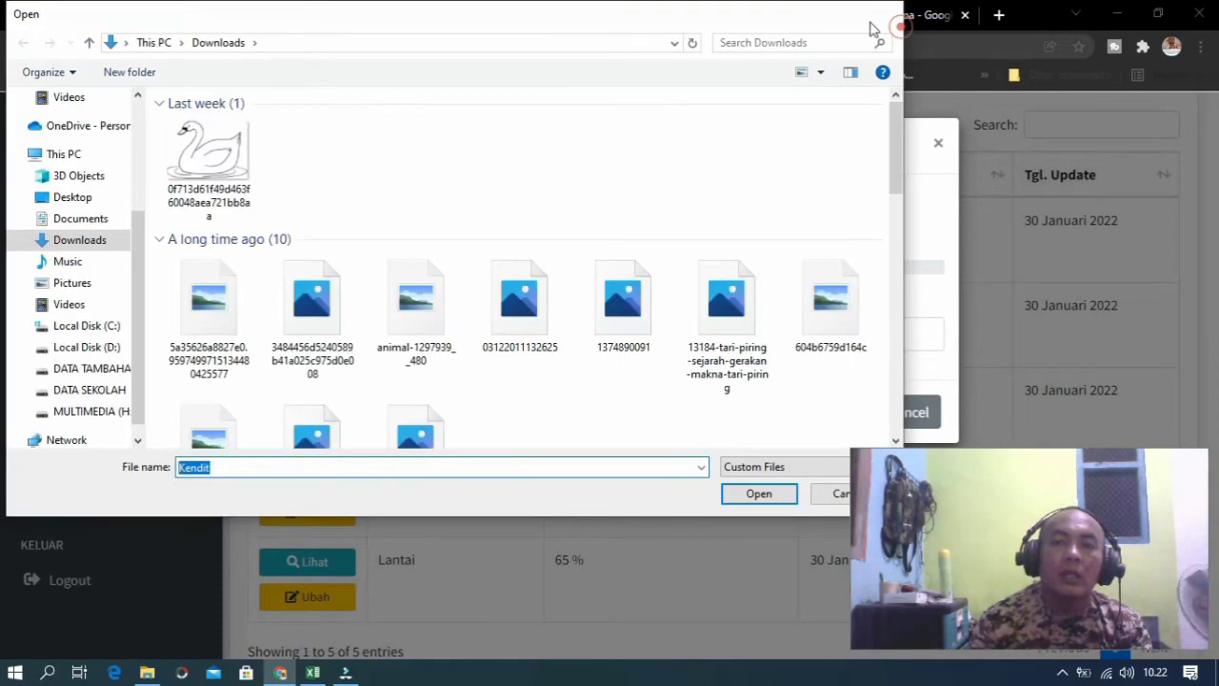
pyautogui.click(880, 21)
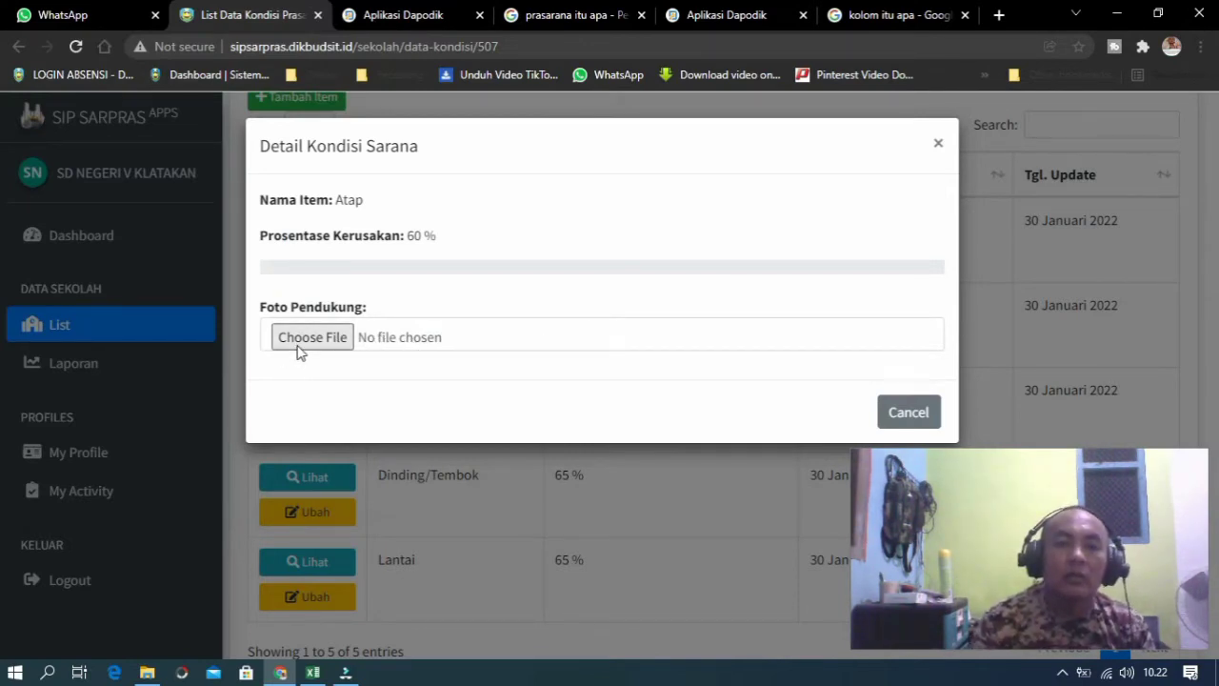
pyautogui.click(939, 145)
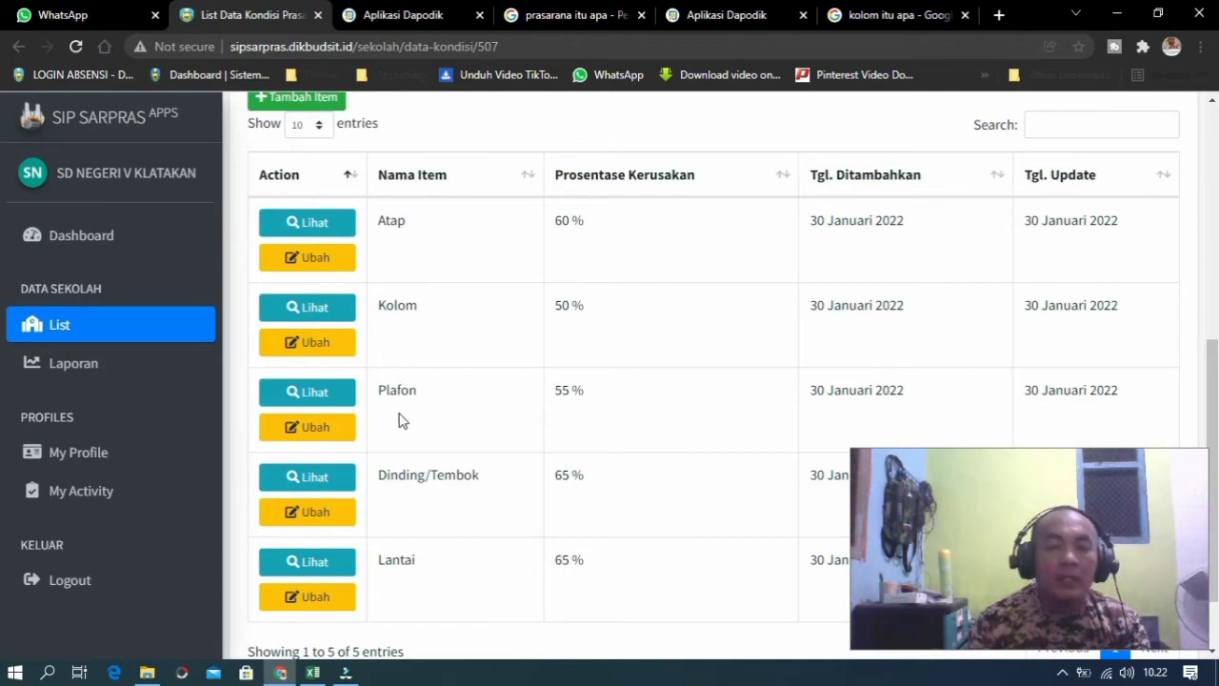
# Step: Review the filling rules and item list, and view the Lantai item's details with its supporting photo field
pyautogui.scroll(3, 556, 411)
pyautogui.scroll(-3, 444, 406)
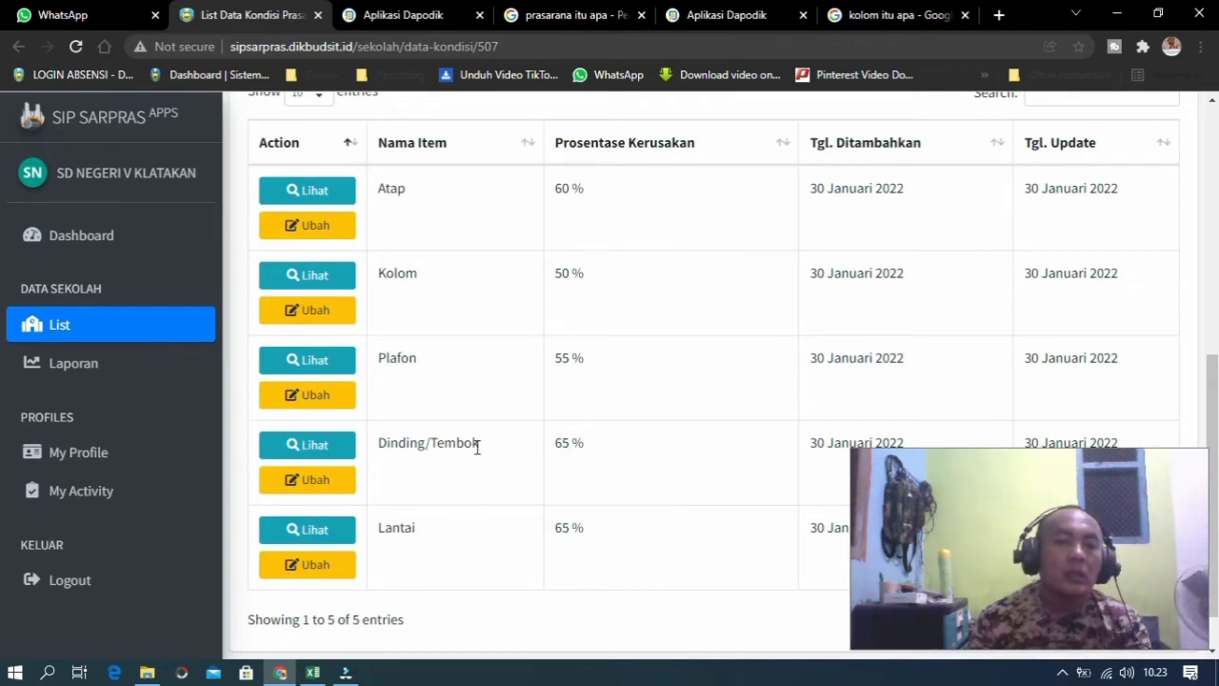
pyautogui.scroll(-1, 477, 447)
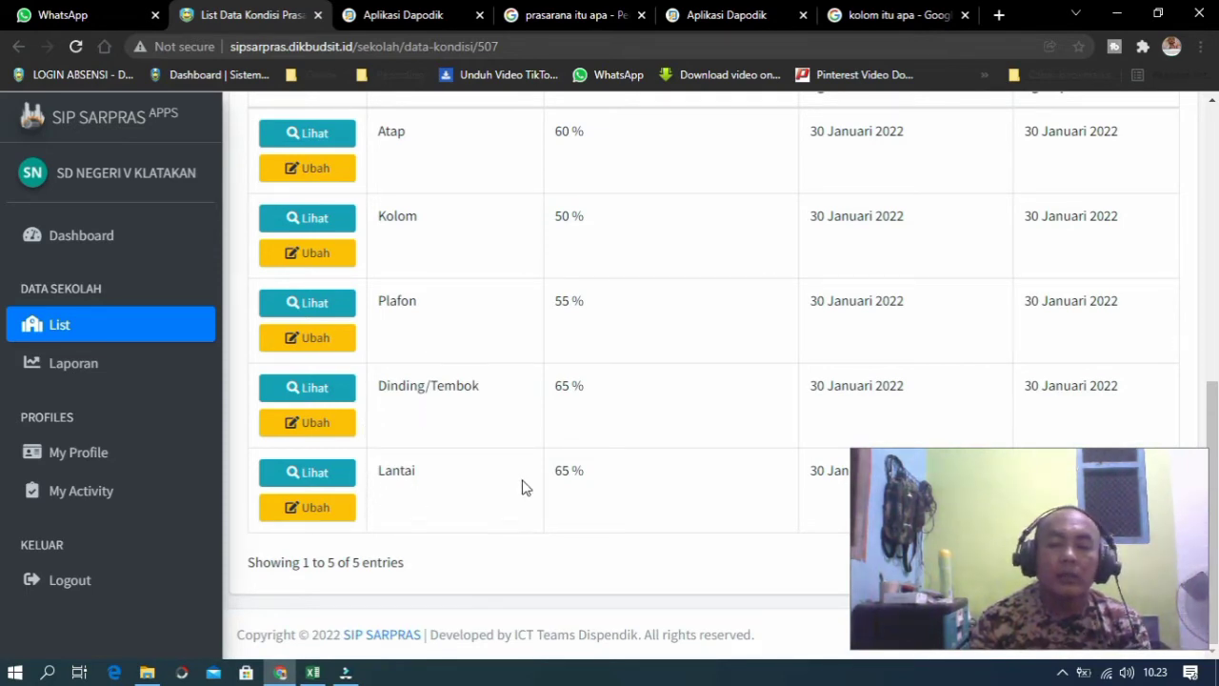
pyautogui.scroll(4, 519, 491)
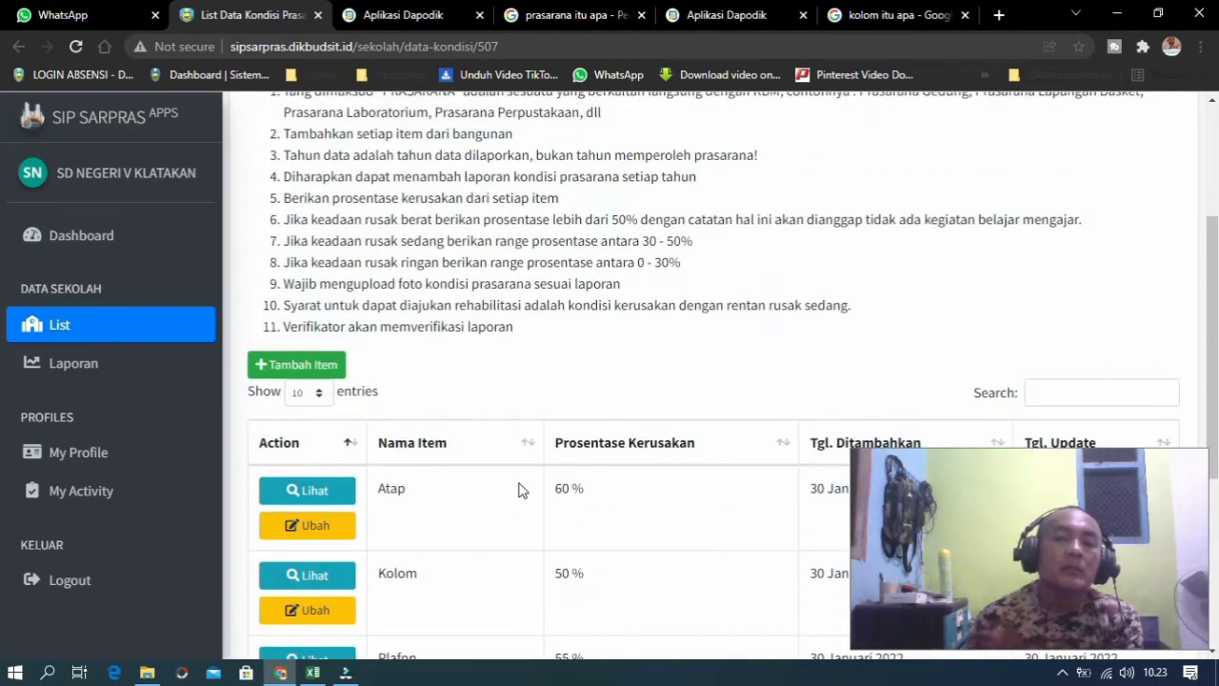
pyautogui.scroll(-4, 533, 481)
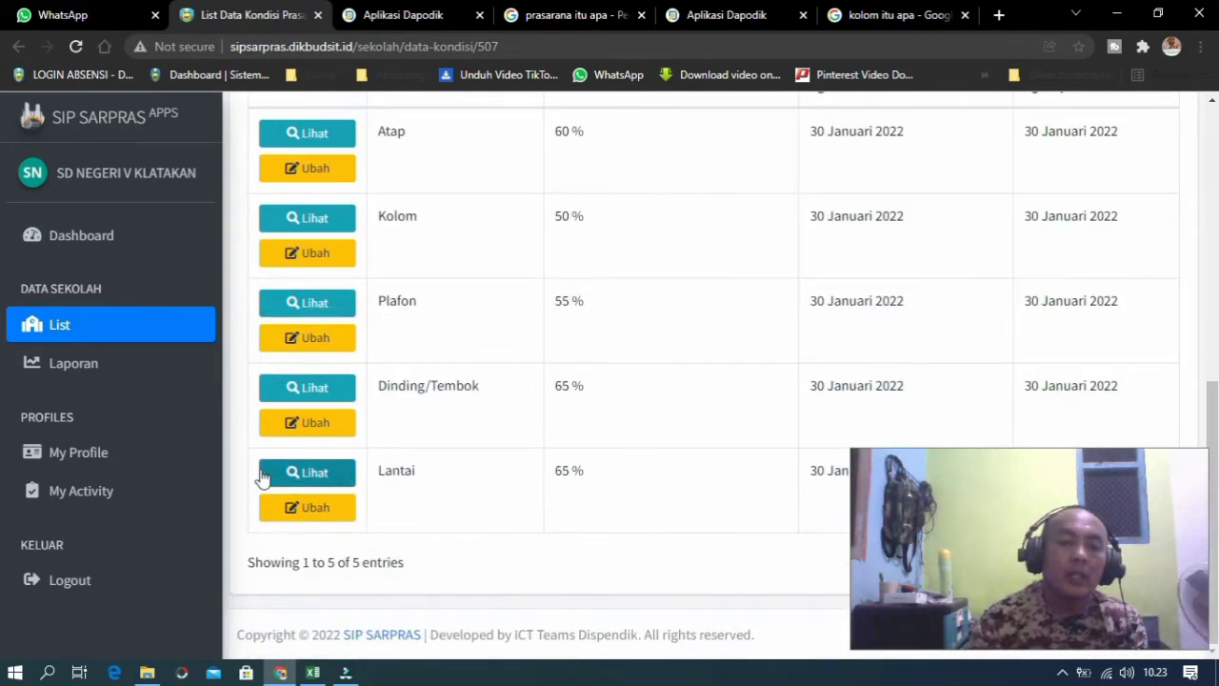
pyautogui.click(319, 477)
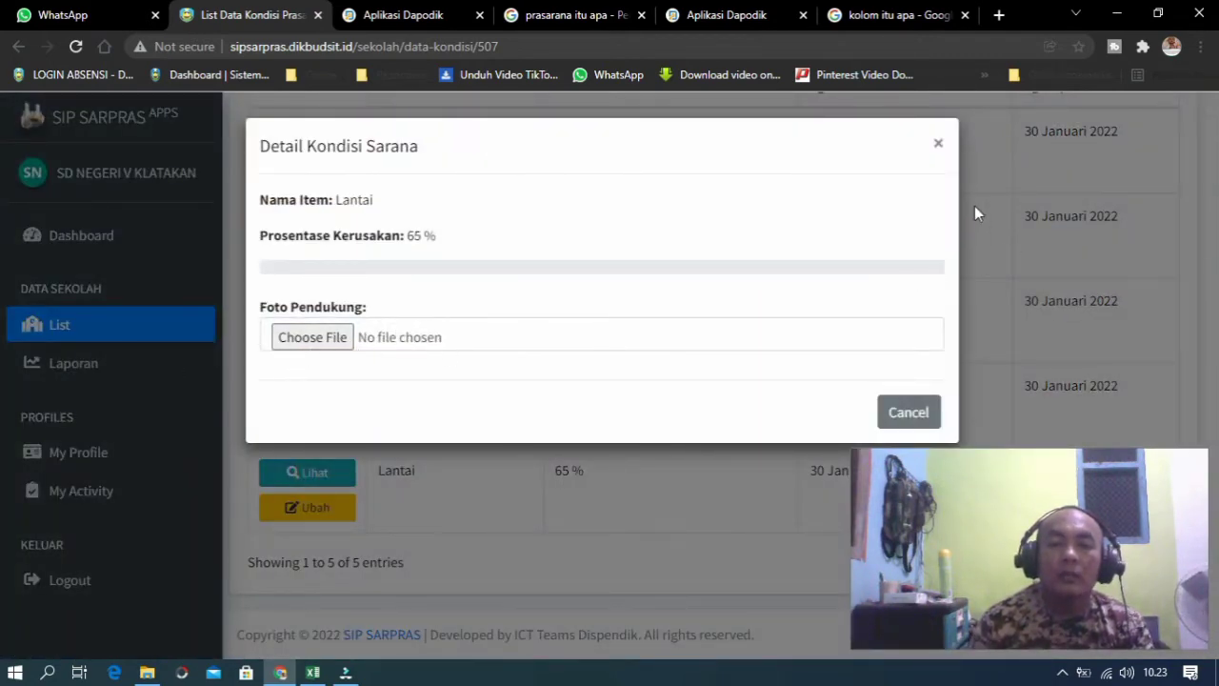
pyautogui.click(939, 145)
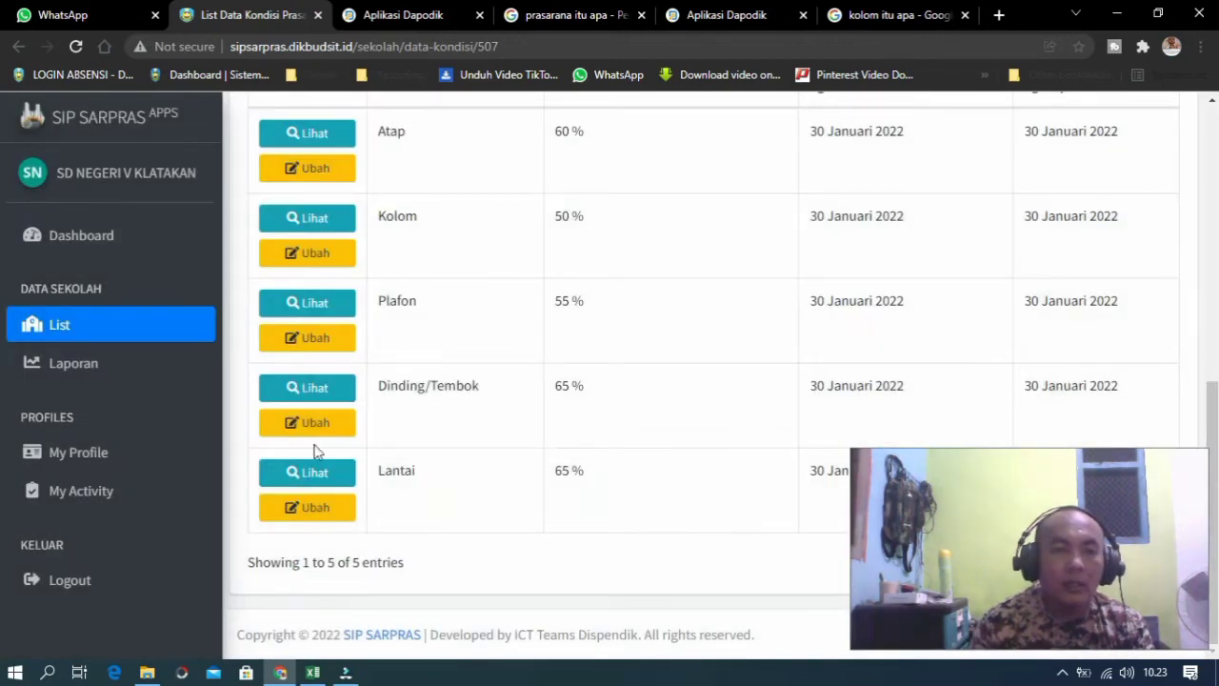
# Step: Return to the school data list and open the school's sarana details
pyautogui.scroll(6, 364, 474)
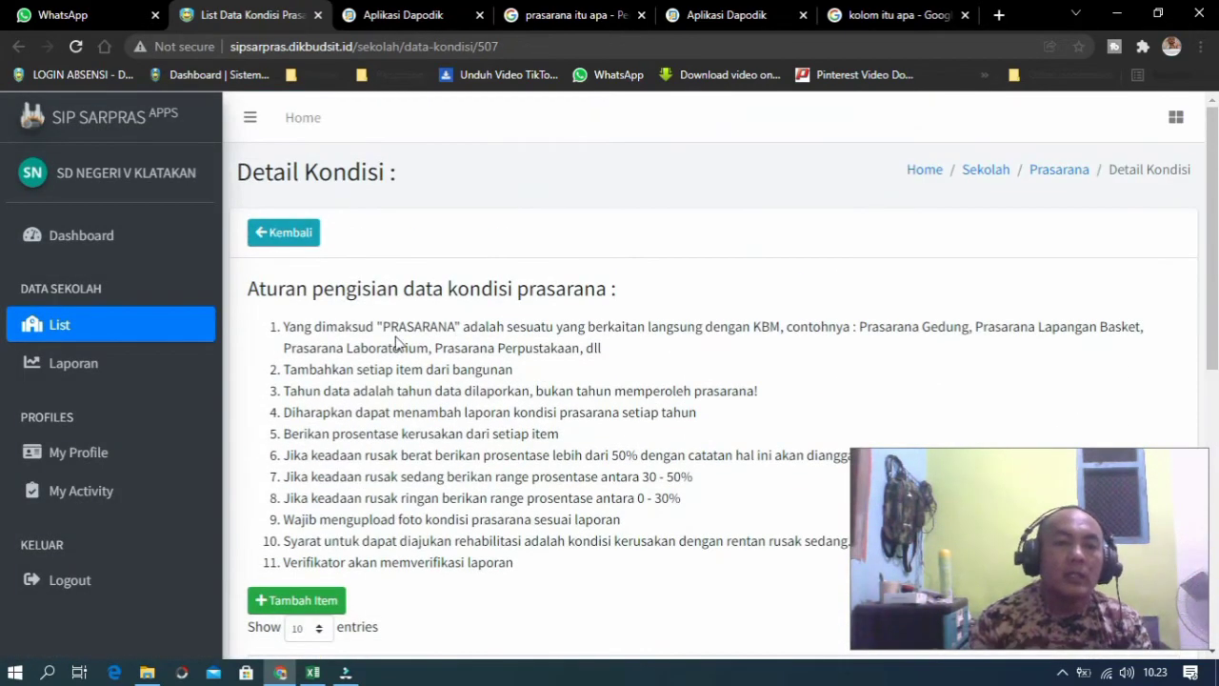
pyautogui.click(148, 338)
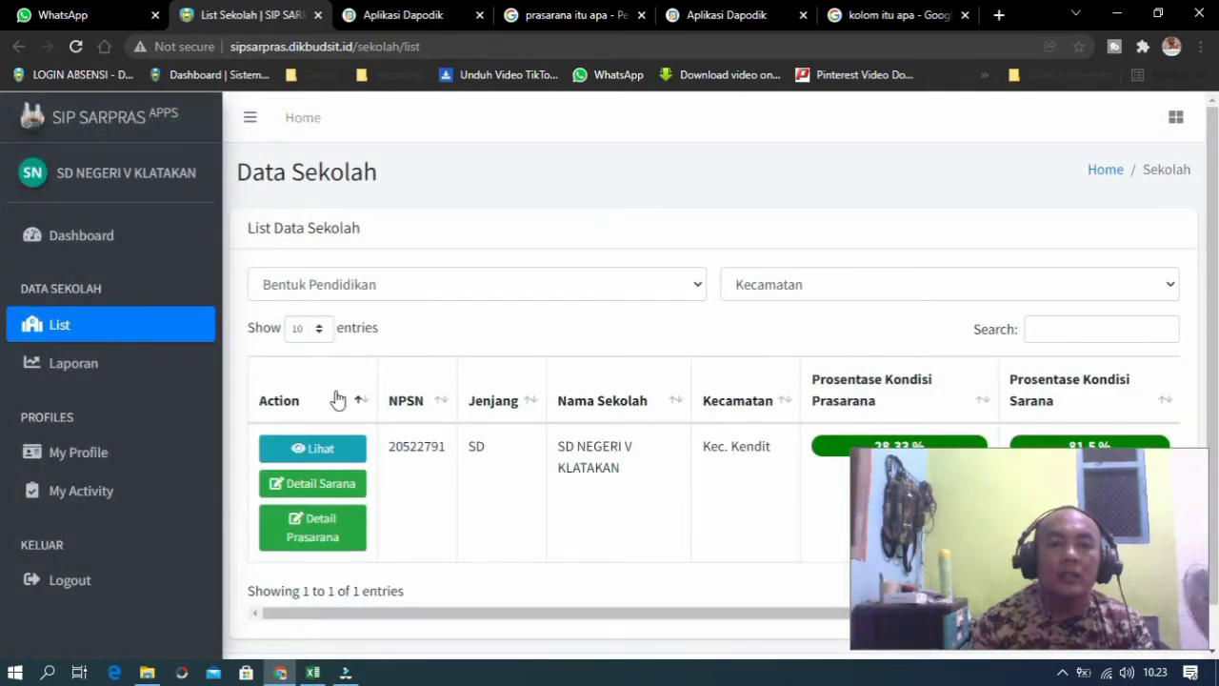
pyautogui.click(328, 486)
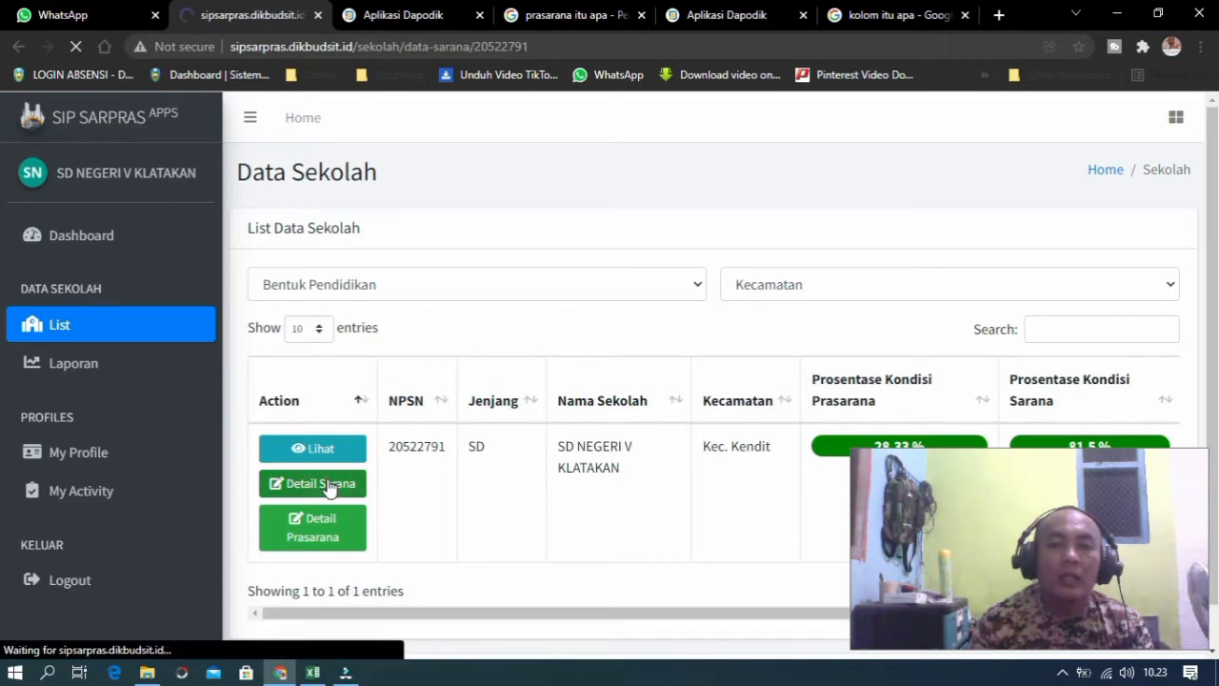
# Step: Review the sarana filling rules and the school's 2022 sarana item list
pyautogui.scroll(-1, 594, 424)
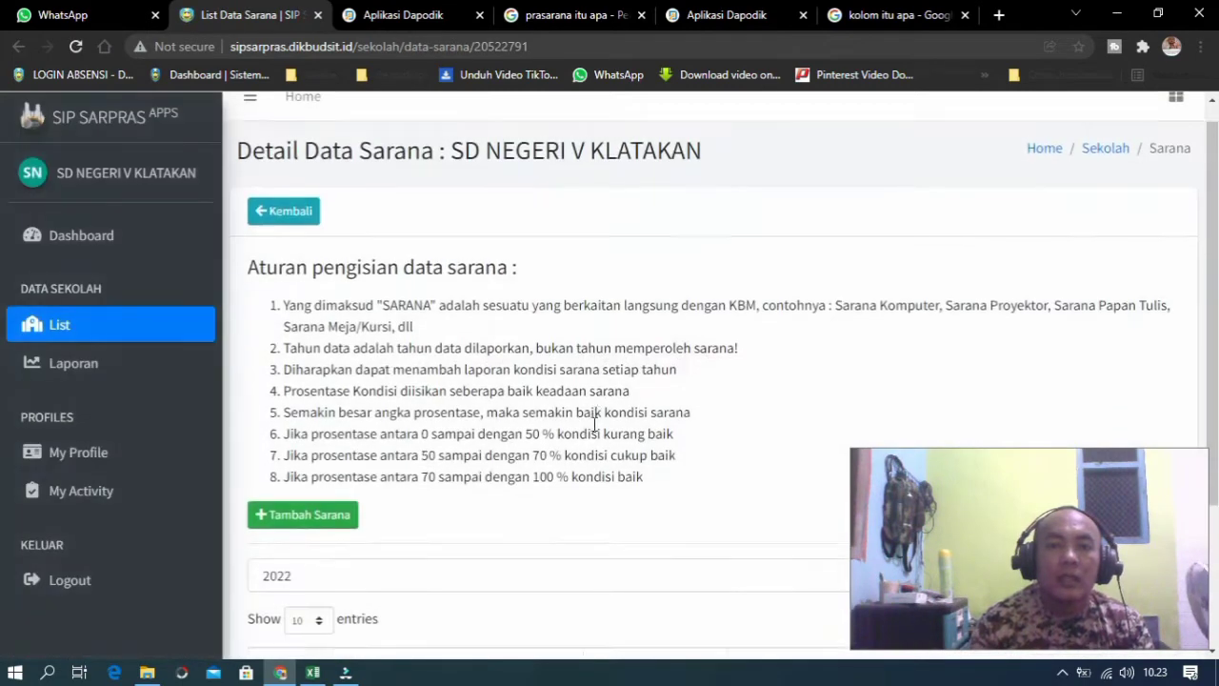
pyautogui.scroll(-2, 595, 424)
pyautogui.scroll(2, 594, 426)
pyautogui.scroll(-3, 594, 426)
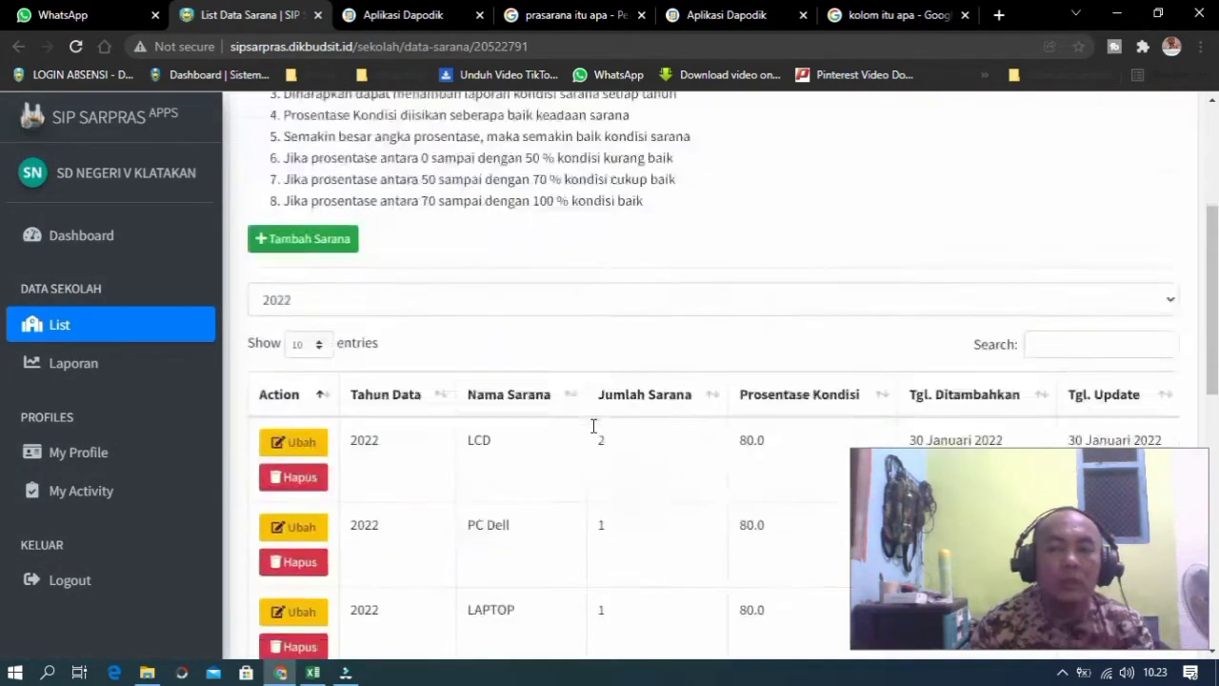
pyautogui.scroll(-3, 594, 426)
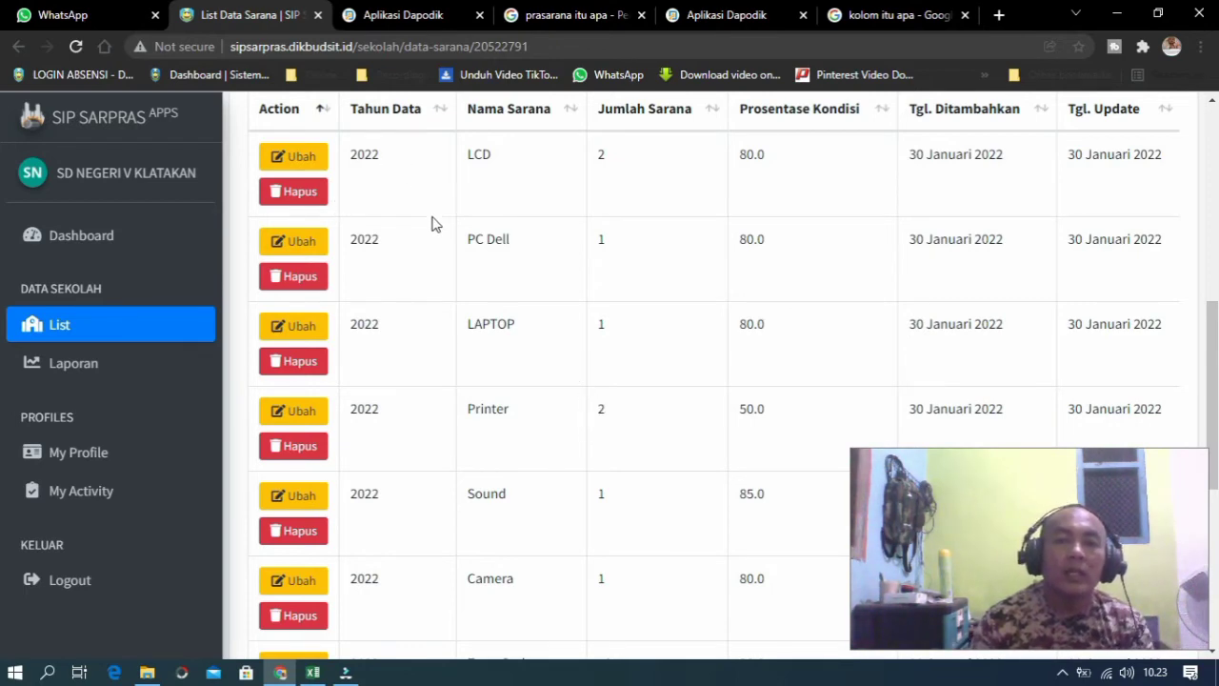
pyautogui.scroll(3, 433, 228)
pyautogui.scroll(-4, 443, 378)
pyautogui.scroll(3, 362, 283)
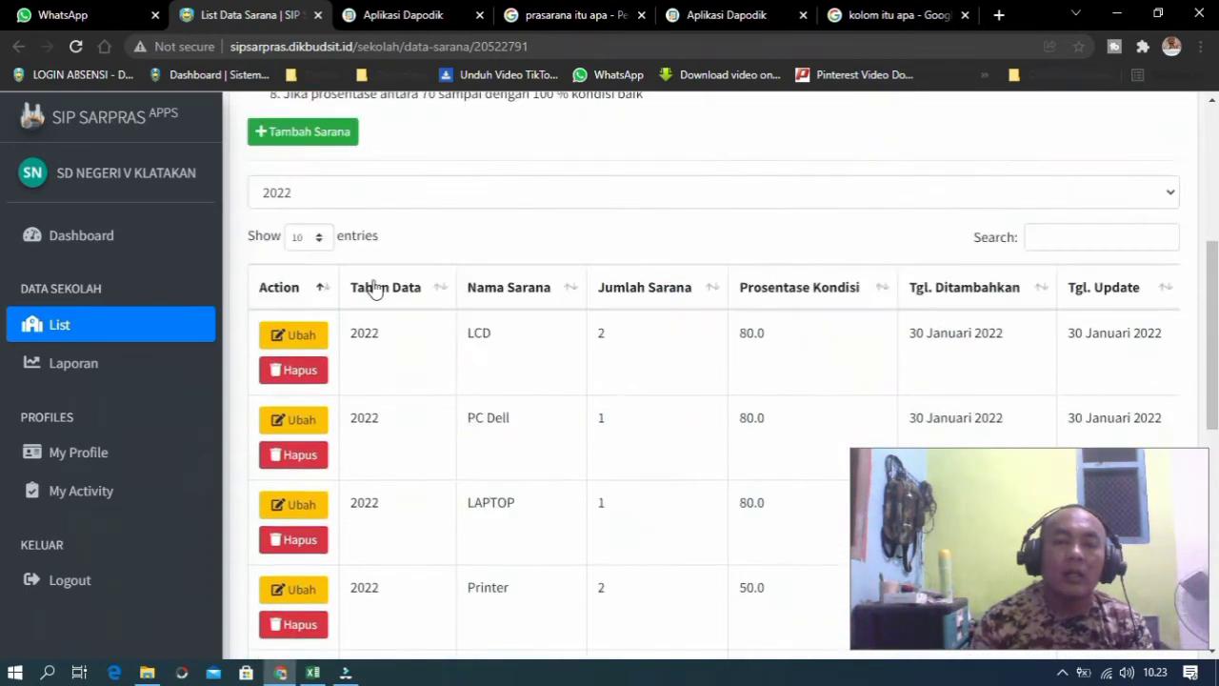
# Step: Start a new sarana record and set its Tahun Data to 2022
pyautogui.click(331, 151)
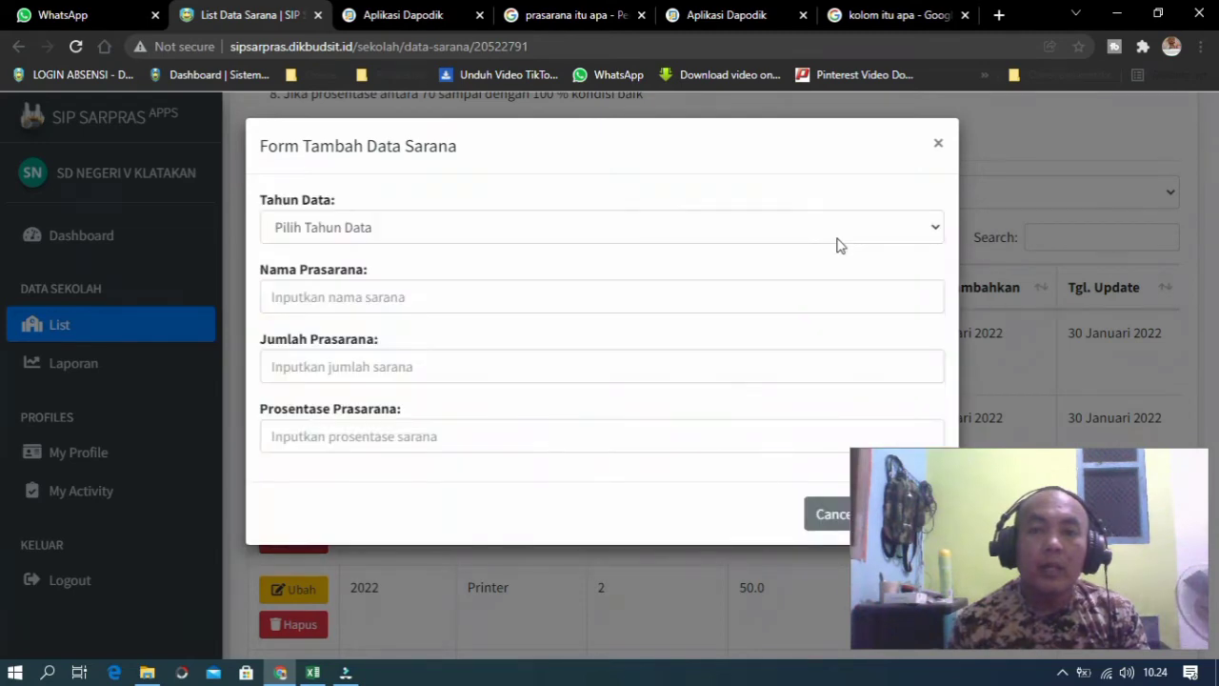
pyautogui.click(439, 224)
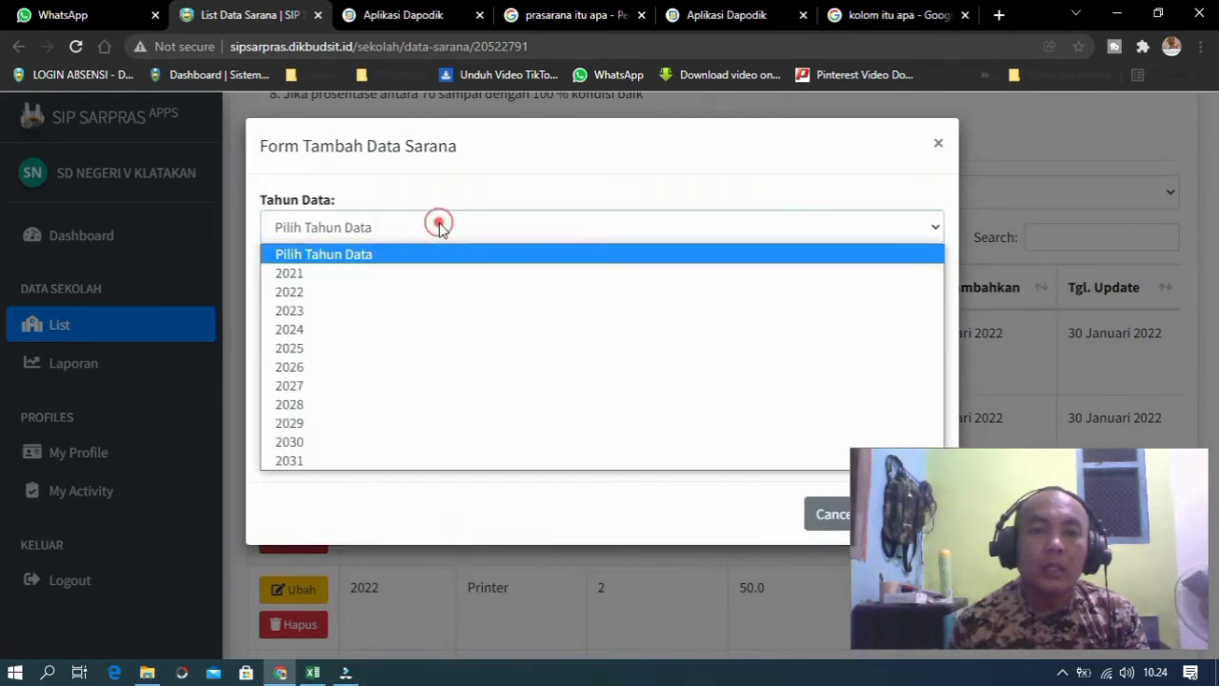
pyautogui.click(345, 291)
pyautogui.click(330, 296)
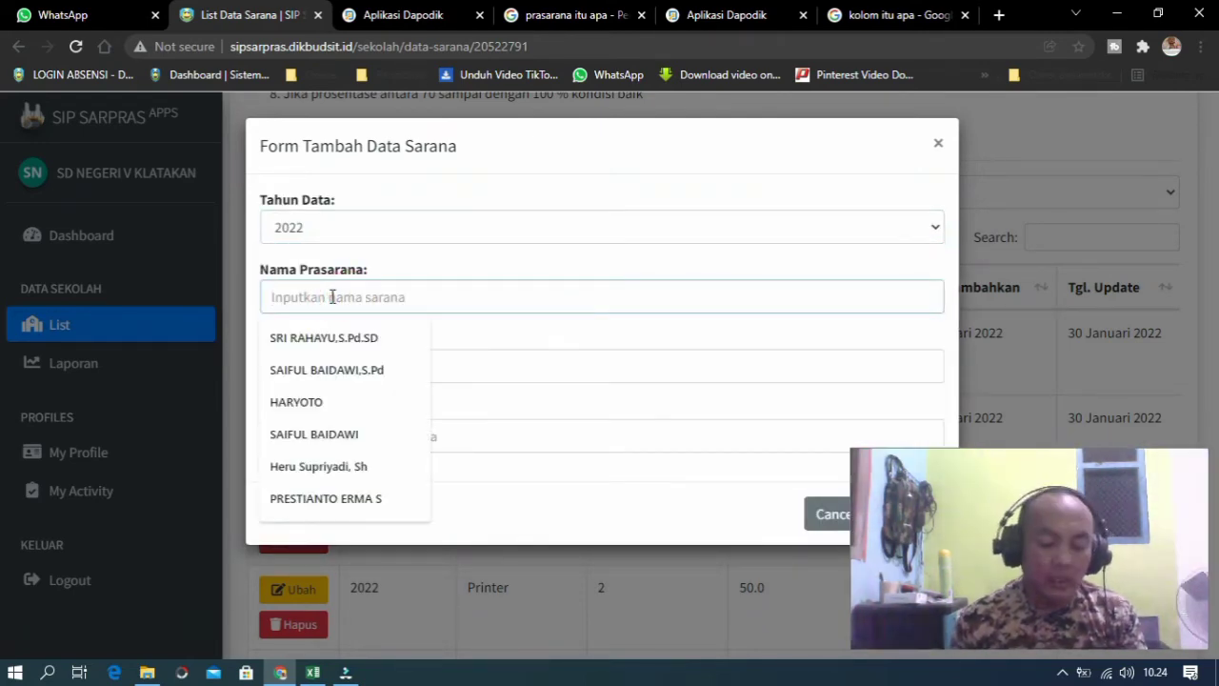
# Step: Switch to the Excel inventory workbook and copy the item name InFocus IN114XV Projector from the KS sheet
pyautogui.hotkey('alt', 'Tab')
pyautogui.hotkey('alt', 'Tab')
pyautogui.hotkey('alt', 'Tab')
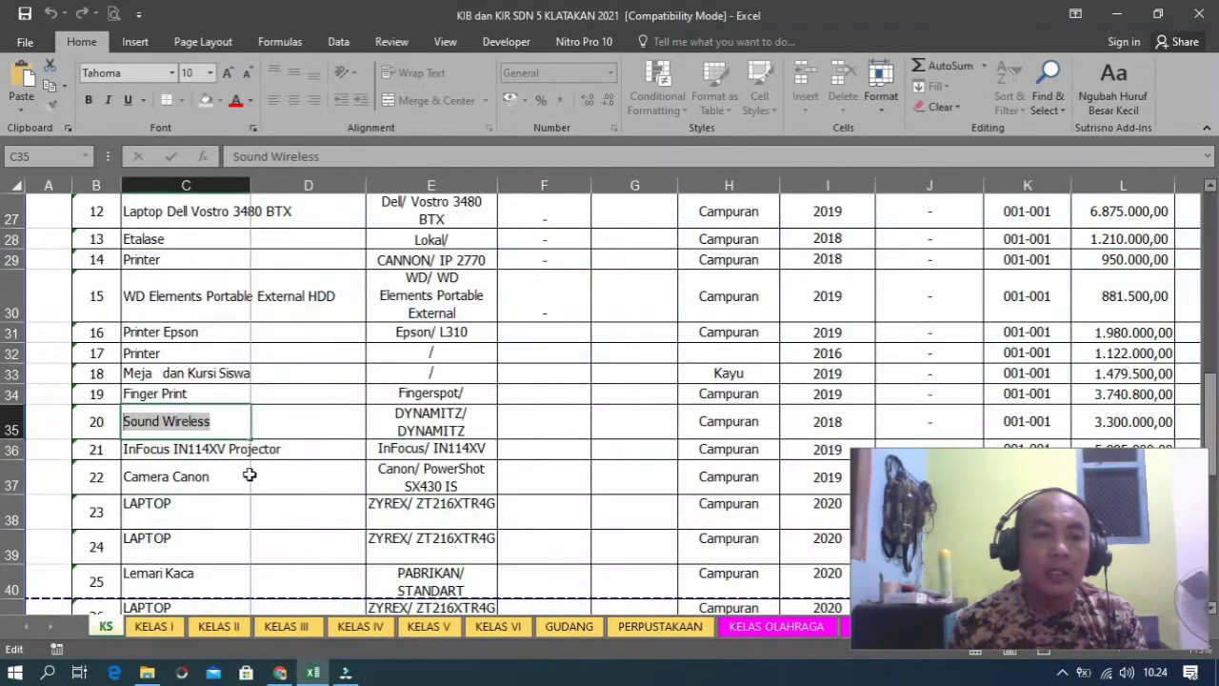
pyautogui.click(214, 454)
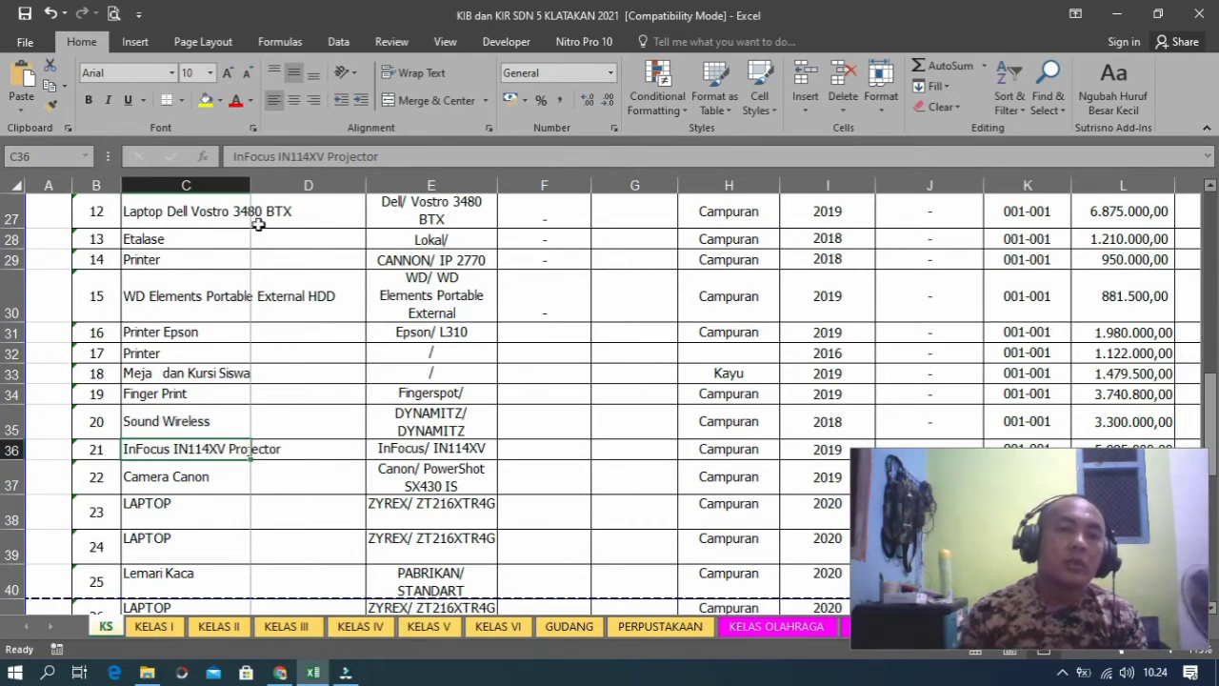
pyautogui.moveTo(373, 158); pyautogui.dragTo(164, 155)
pyautogui.hotkey('ctrl', 'c')
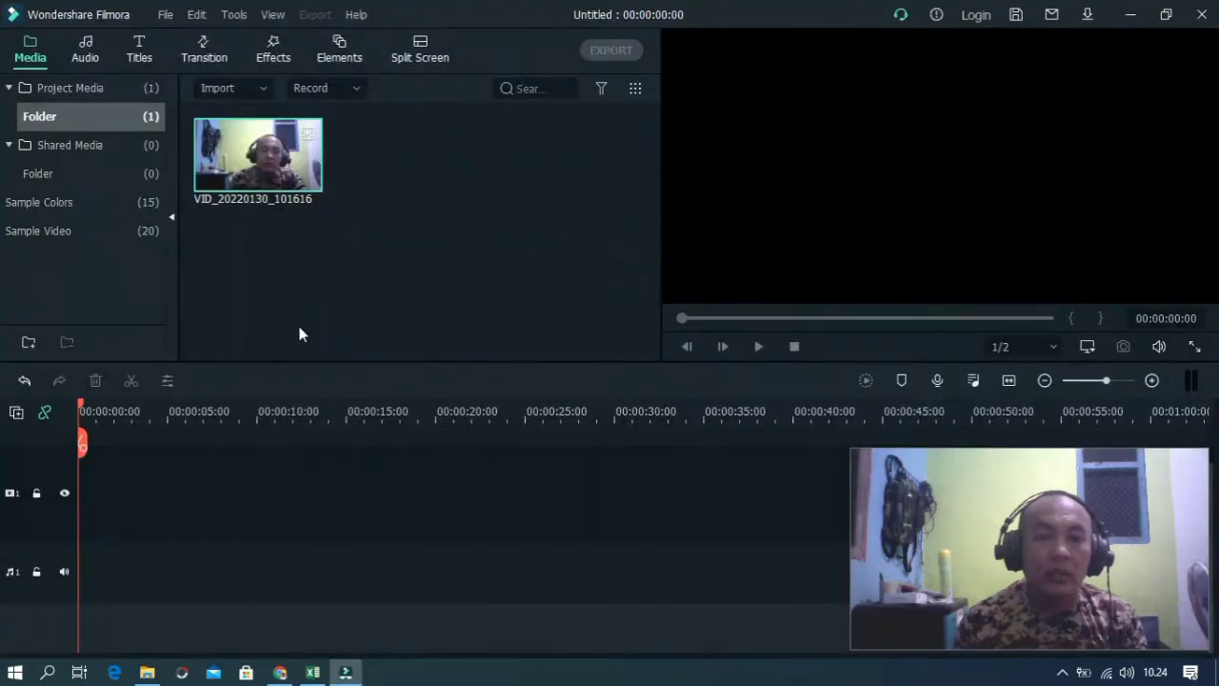
# Step: Return to the sarana form in Chrome, paste the copied item name and shorten it to InFocus
pyautogui.hotkey('alt', 'Tab')
pyautogui.press('Tab')
pyautogui.click(381, 299)
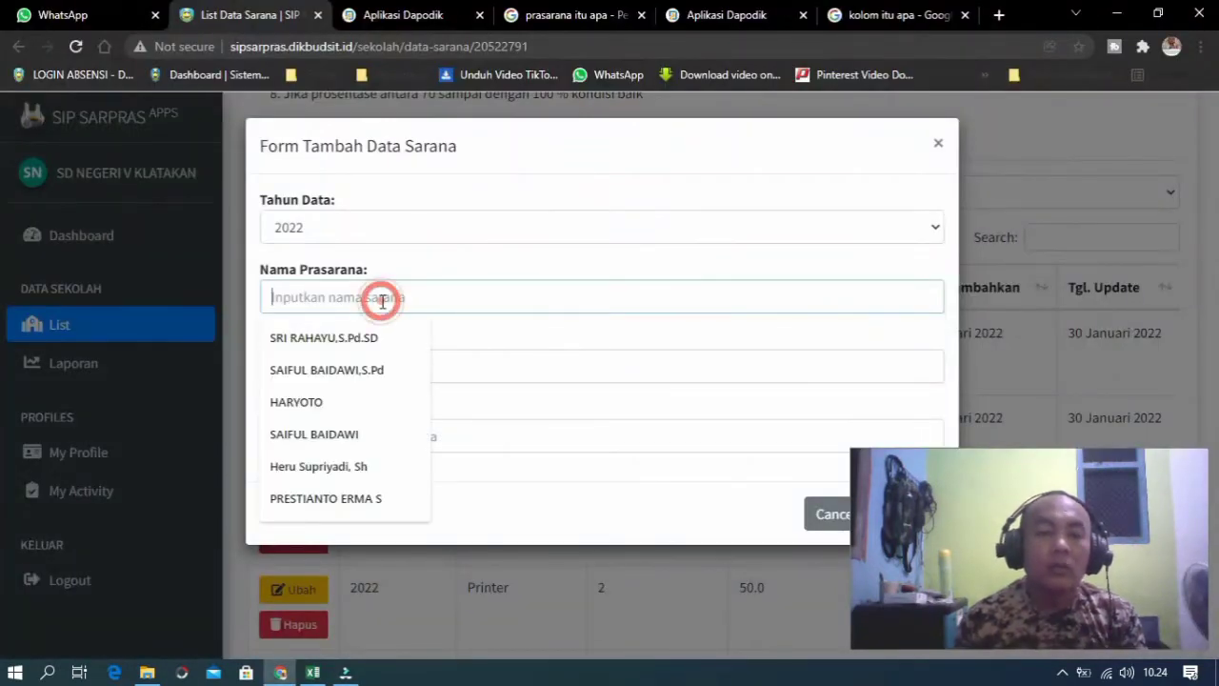
pyautogui.hotkey('ctrl', 'v')
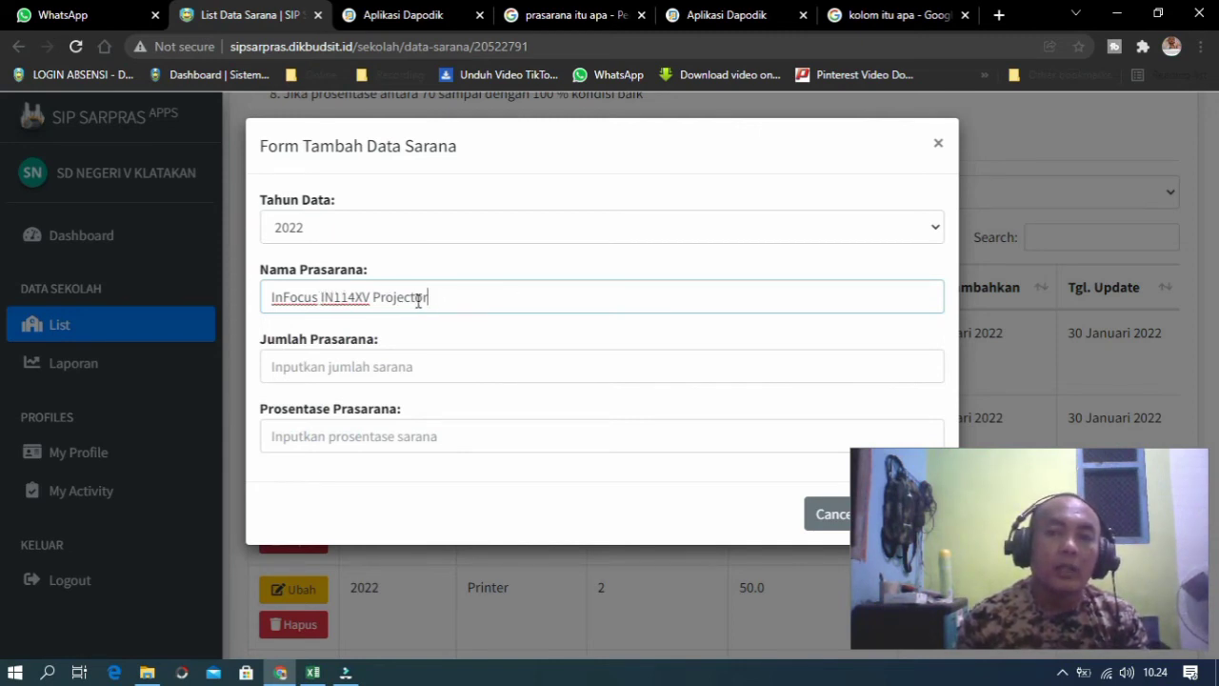
pyautogui.moveTo(434, 301); pyautogui.dragTo(327, 303)
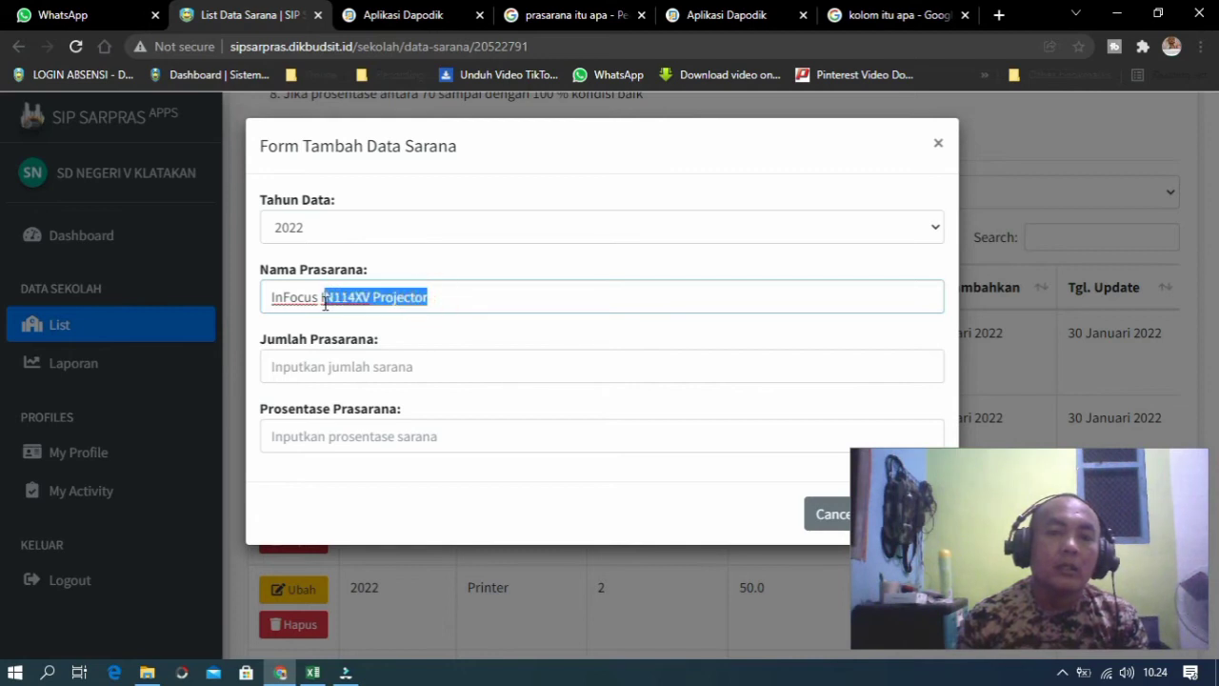
pyautogui.press('BackSpace')
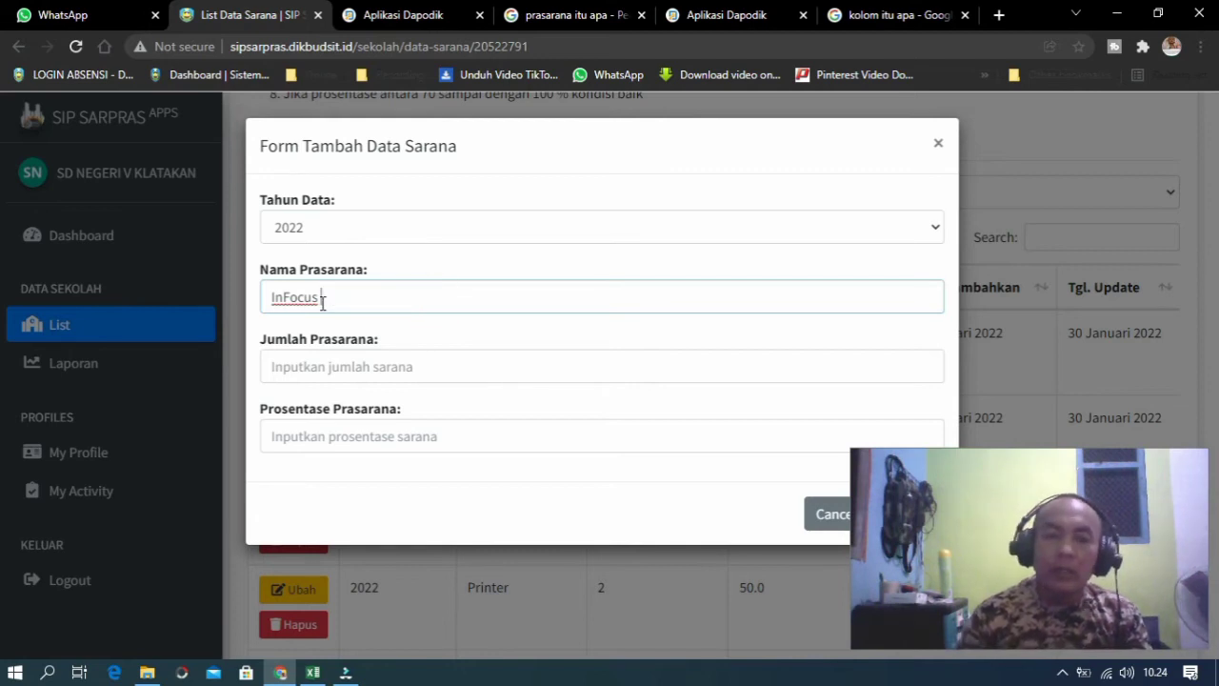
# Step: Set the InFocus item's Jumlah Prasarana to 1 and its Prosentase Prasarana to 95
pyautogui.click(333, 367)
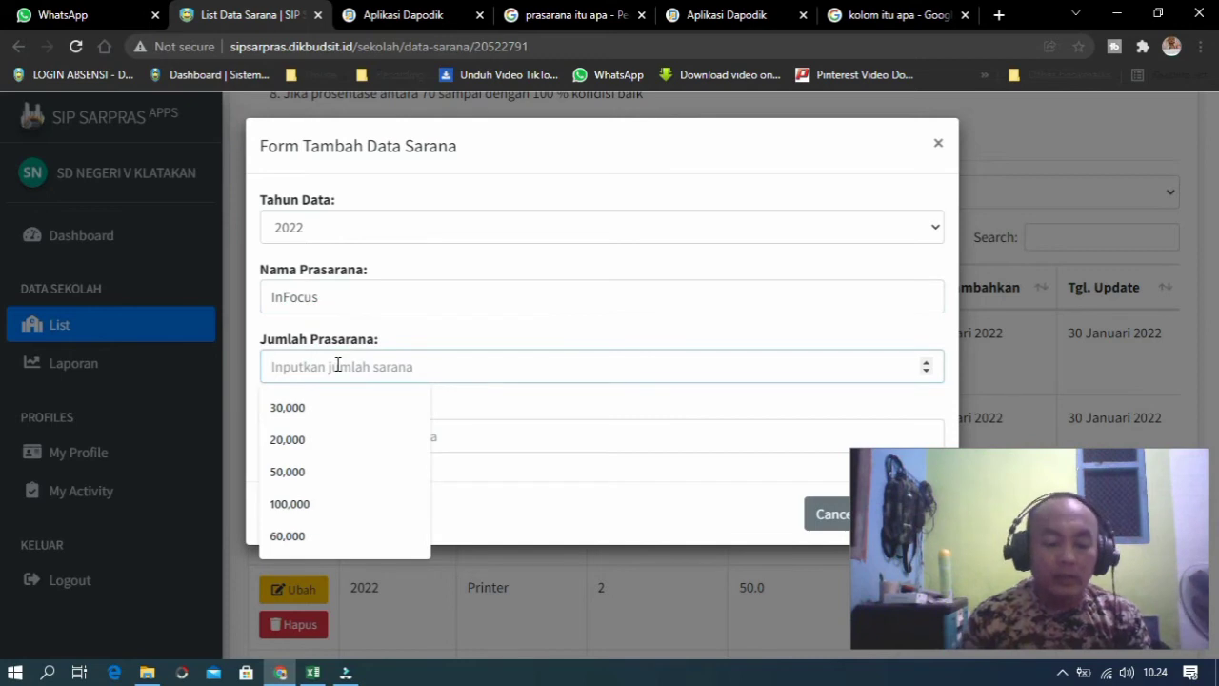
pyautogui.write('1')
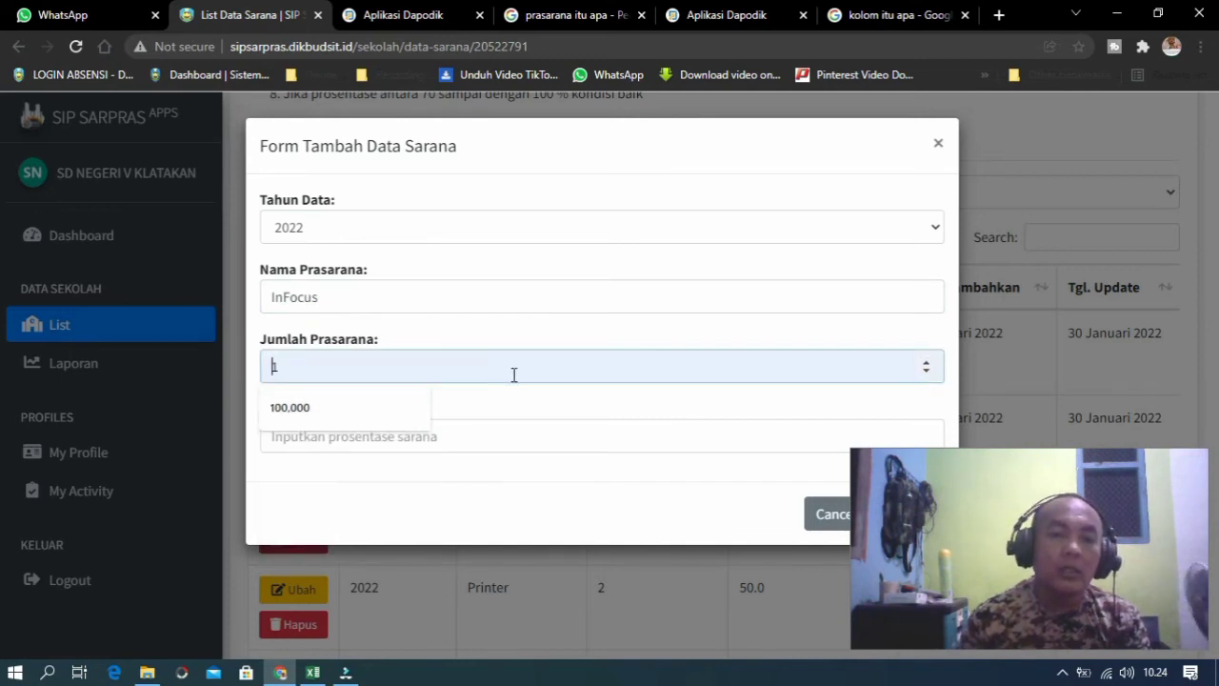
pyautogui.click(246, 305)
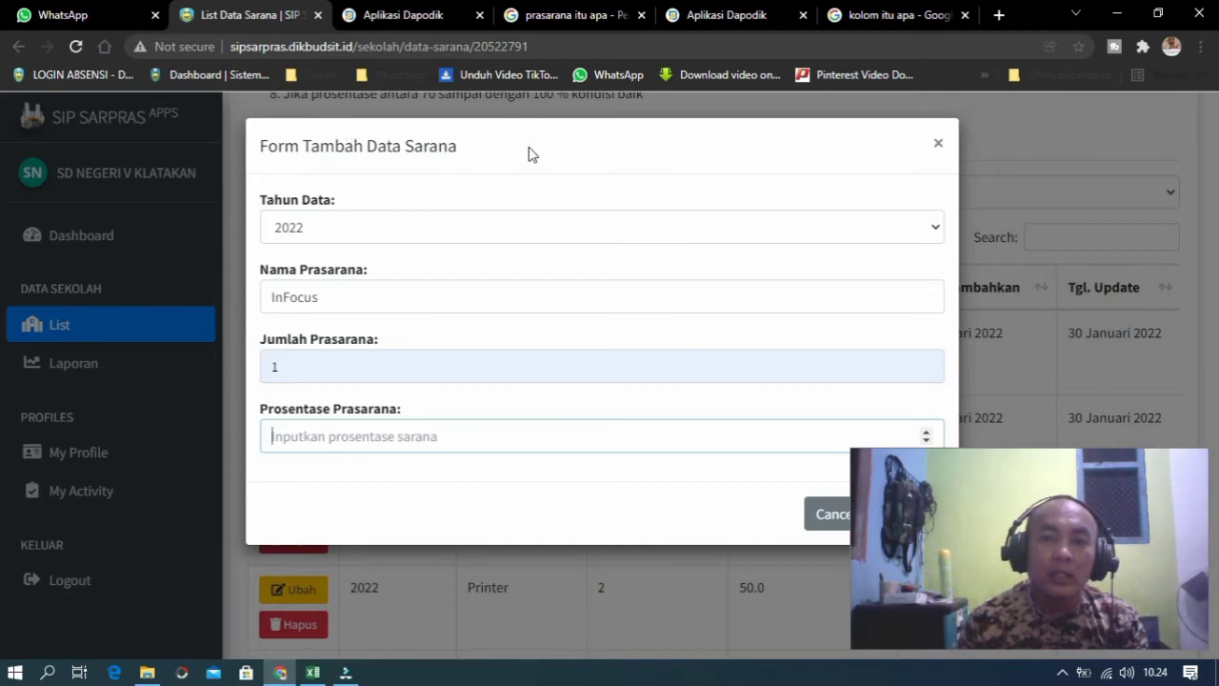
pyautogui.click(423, 434)
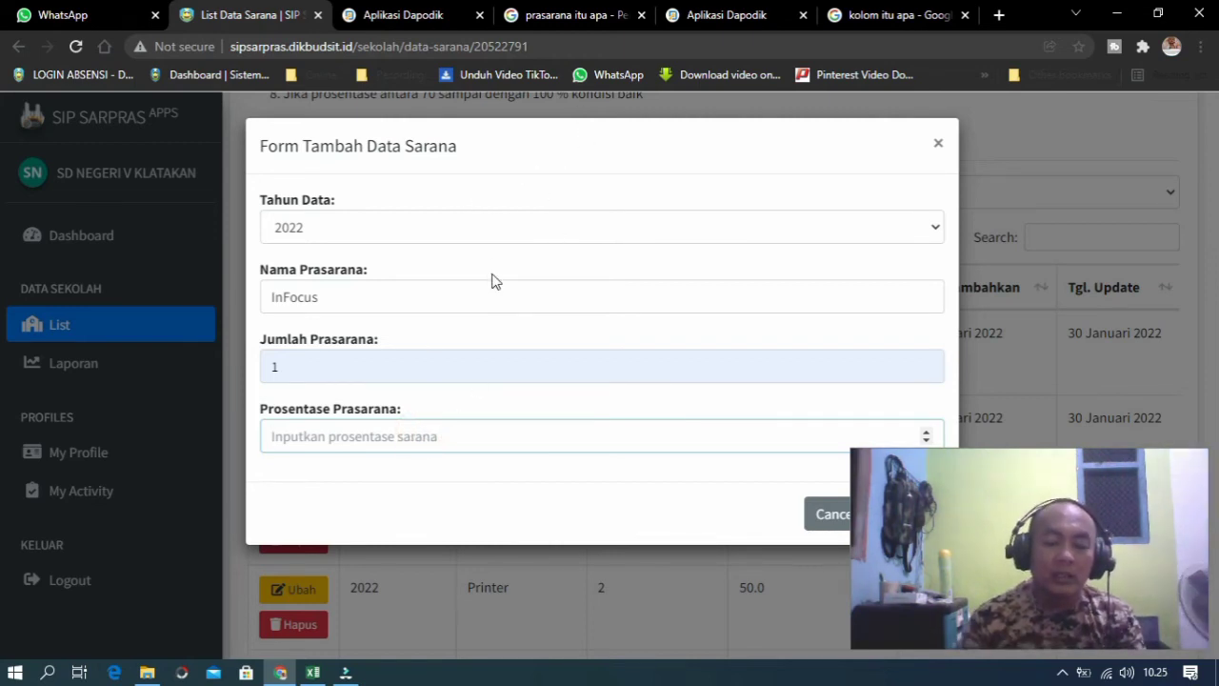
pyautogui.write('7')
pyautogui.press('BackSpace')
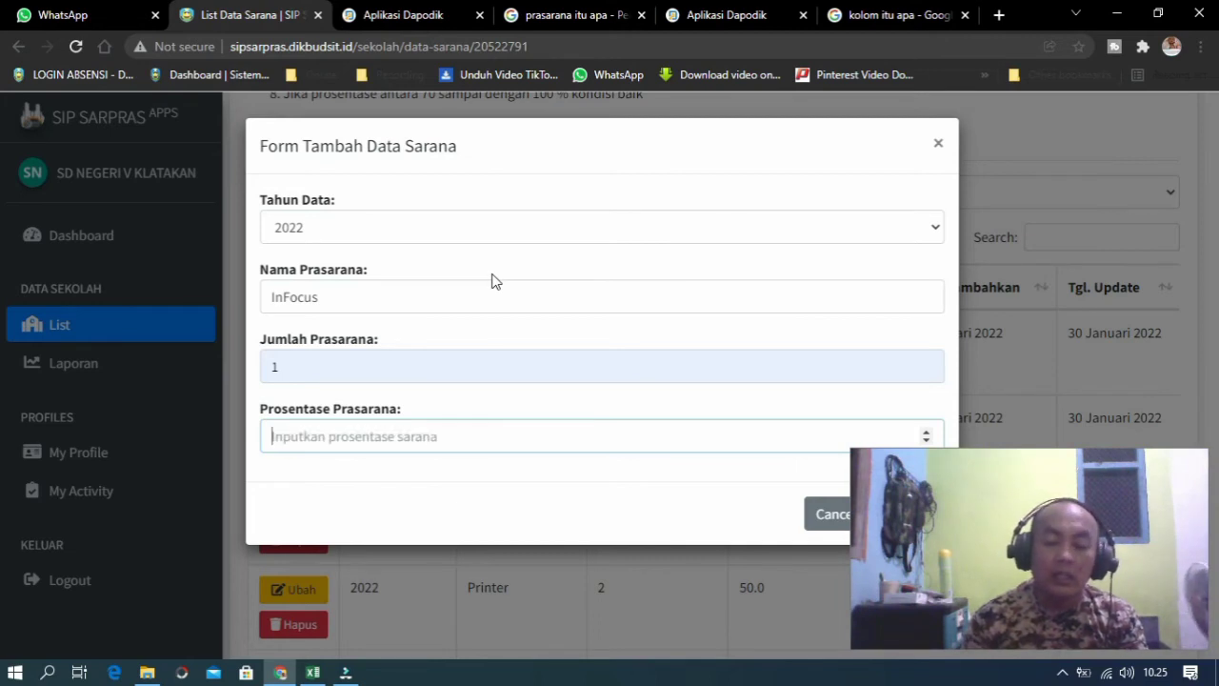
pyautogui.write('95')
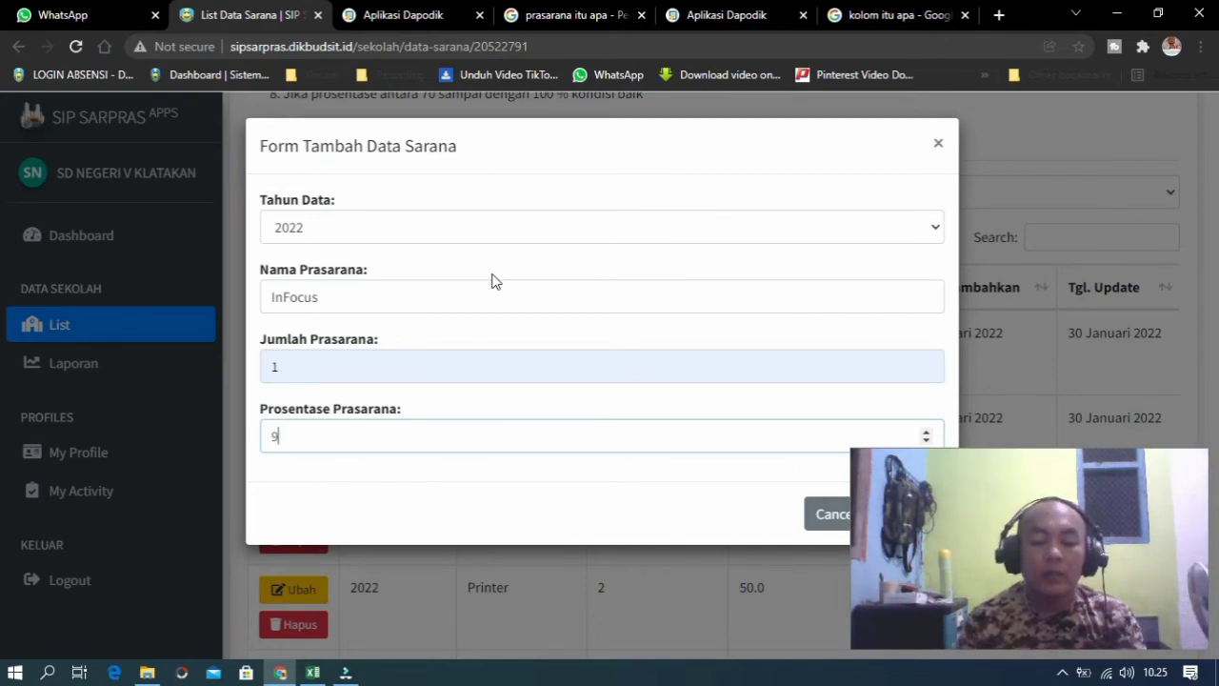
# Step: Reduce the browser window so the whole form is accessible, and save the InFocus sarana record
pyautogui.doubleClick(676, 141)
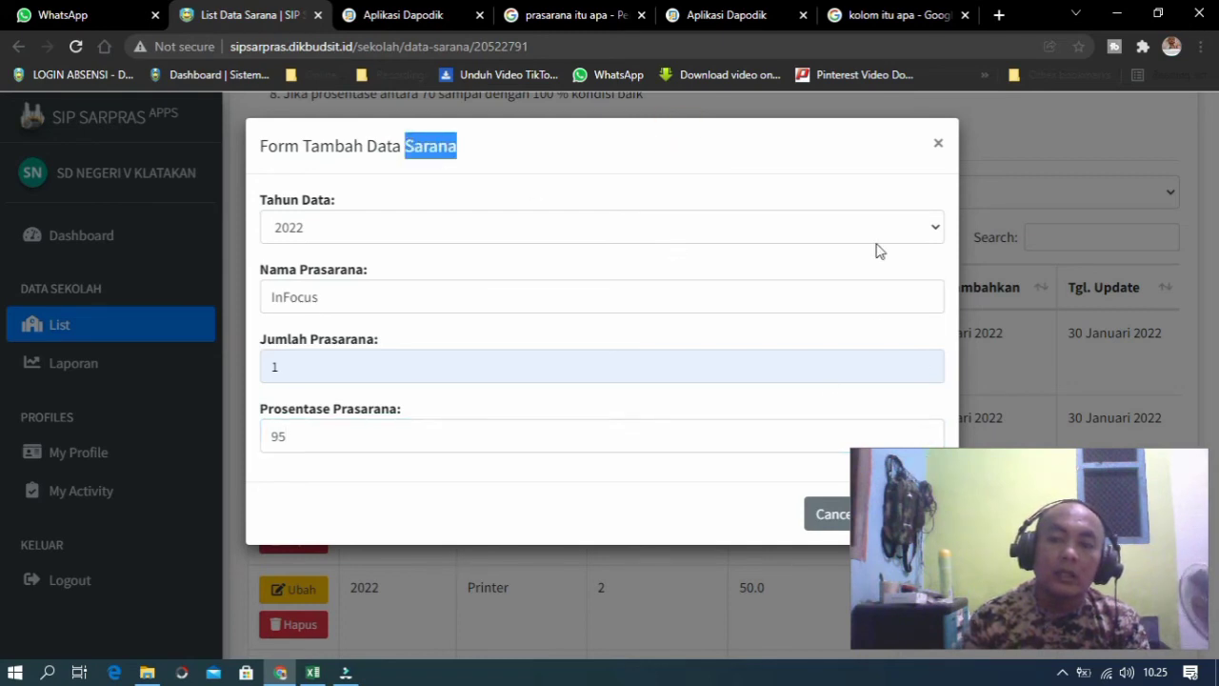
pyautogui.click(826, 139)
pyautogui.click(588, 142)
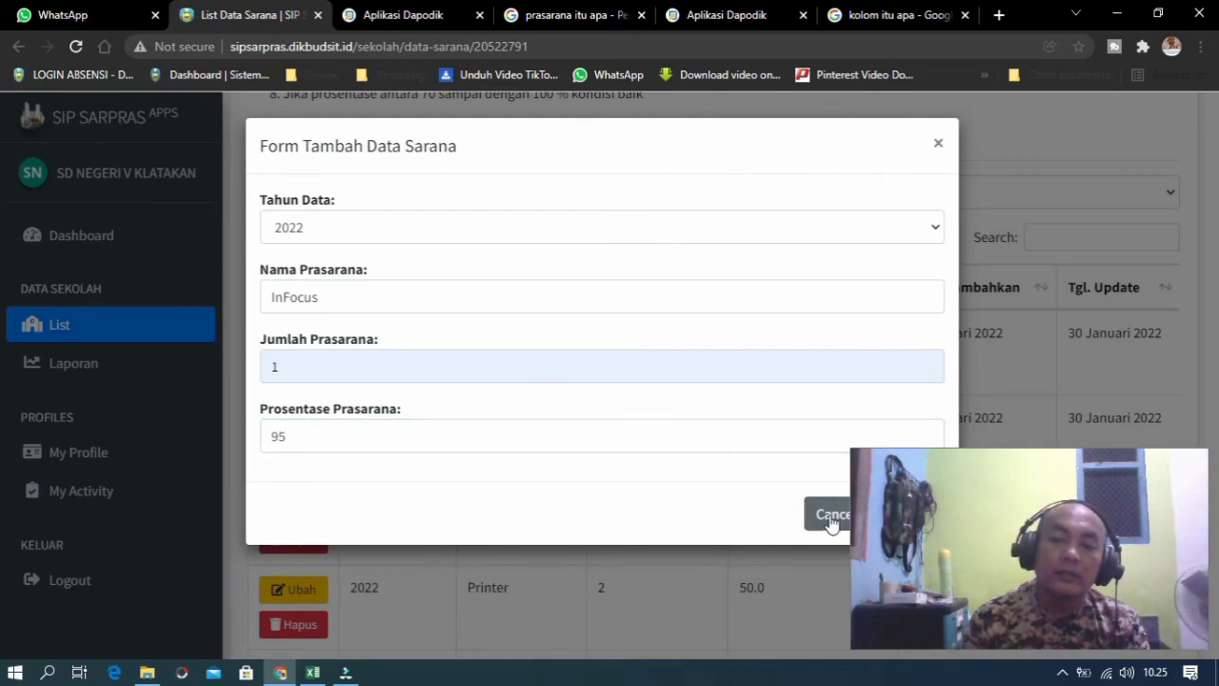
pyautogui.click(1163, 25)
pyautogui.moveTo(1024, 28); pyautogui.dragTo(481, 37)
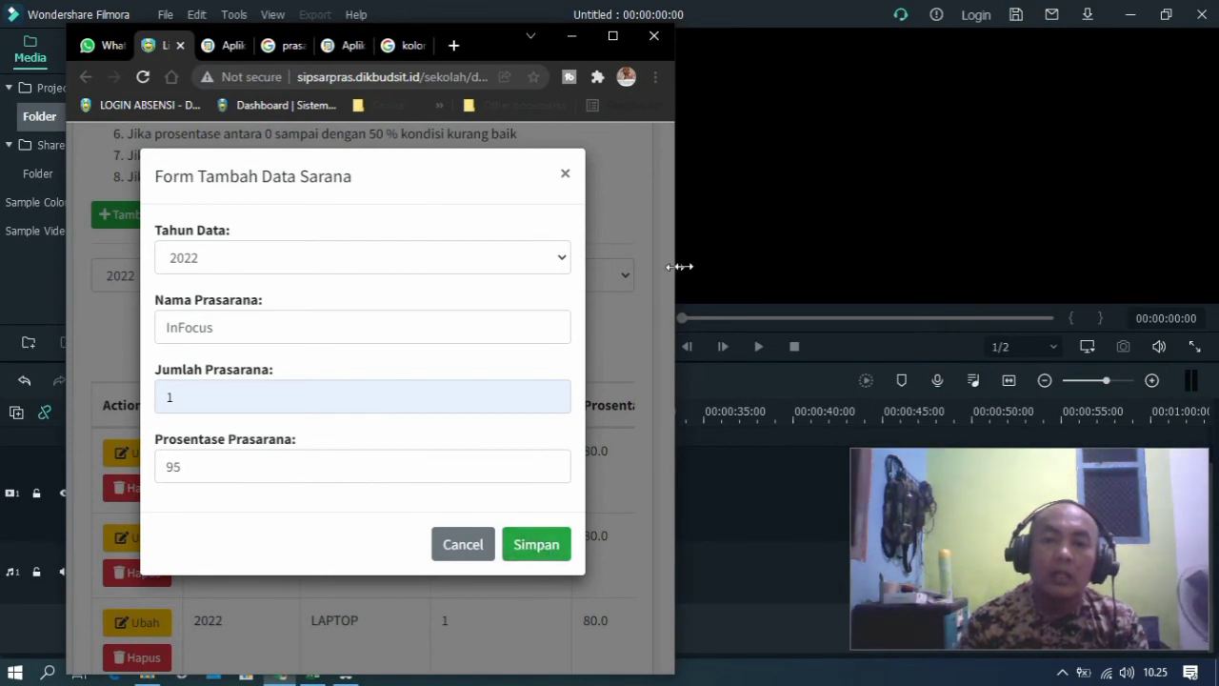
pyautogui.moveTo(678, 267); pyautogui.dragTo(894, 273)
pyautogui.click(644, 545)
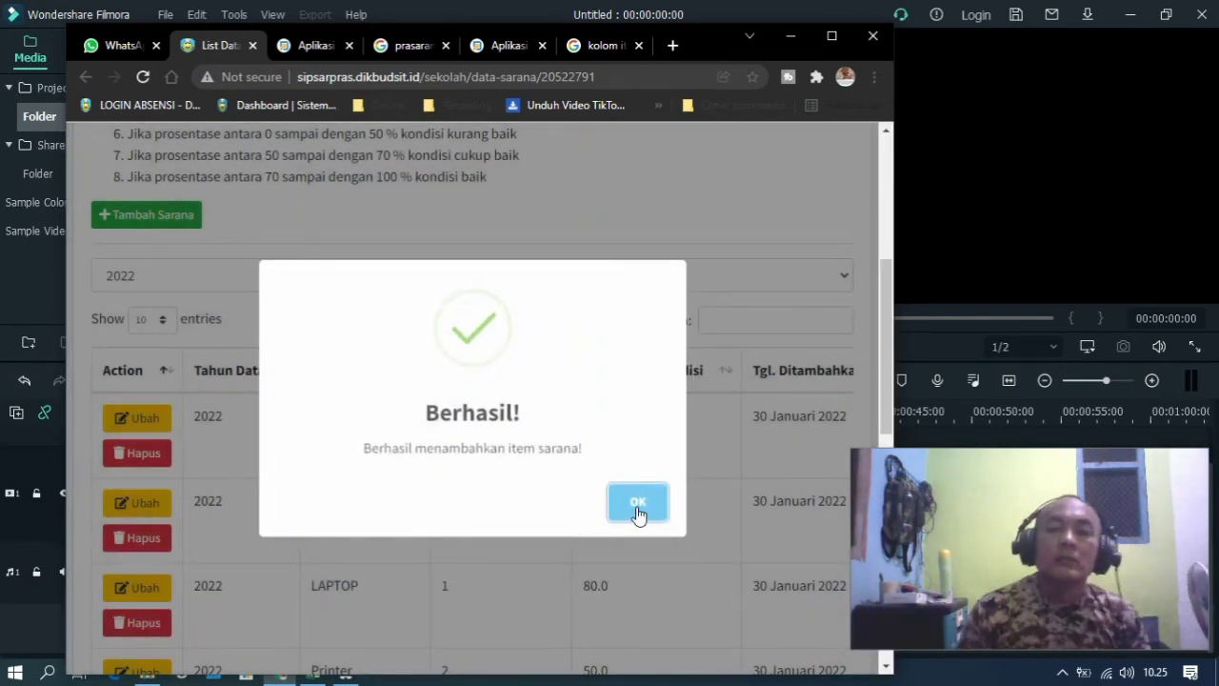
pyautogui.click(638, 513)
# Step: Look through the sarana list and open its second page to check the InFocus record
pyautogui.scroll(-5, 334, 577)
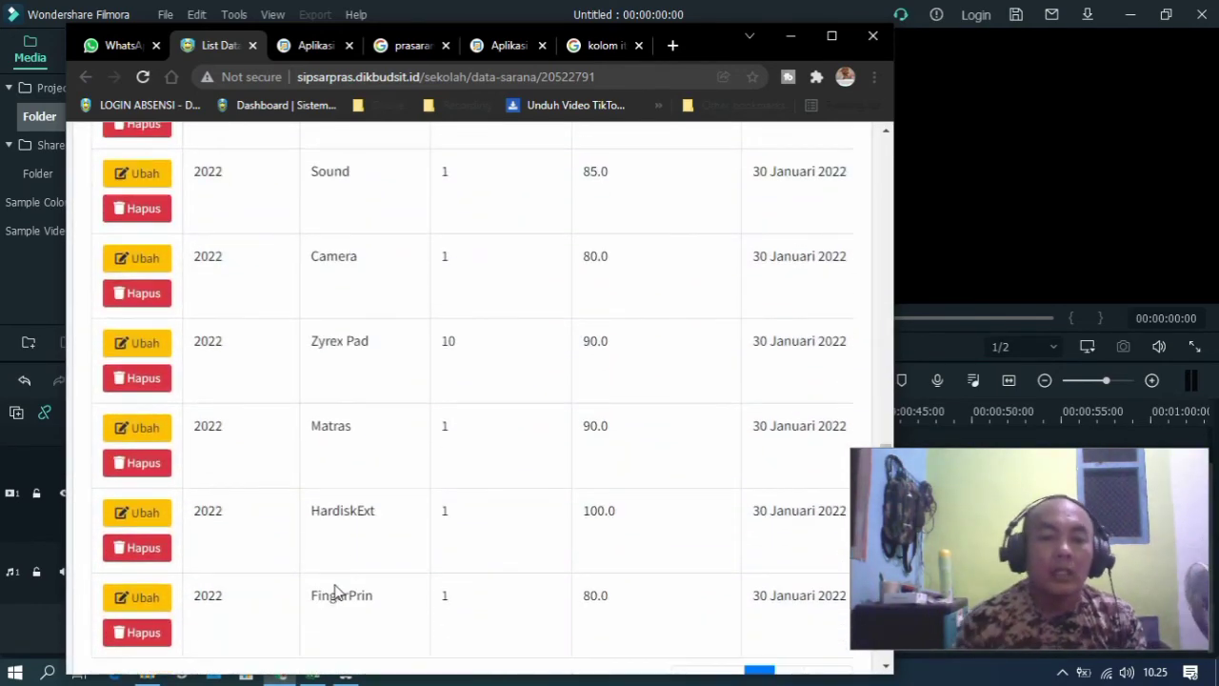
pyautogui.scroll(-2, 335, 590)
pyautogui.scroll(2, 318, 492)
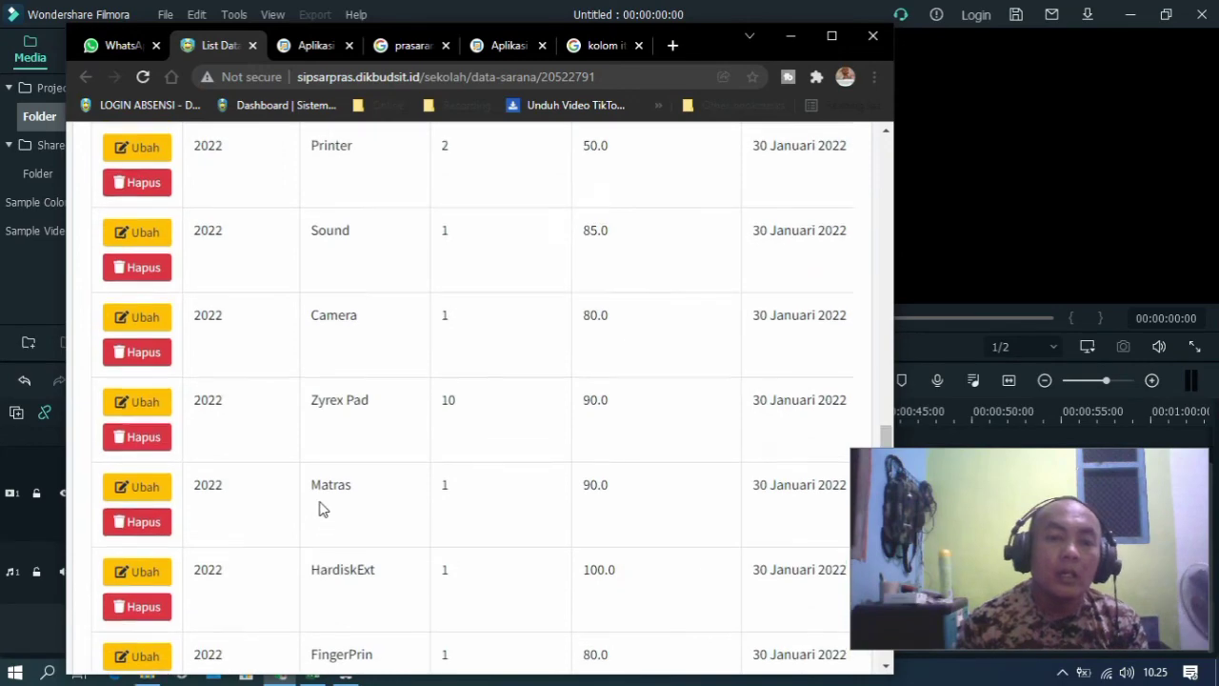
pyautogui.scroll(4, 318, 506)
pyautogui.scroll(-5, 321, 495)
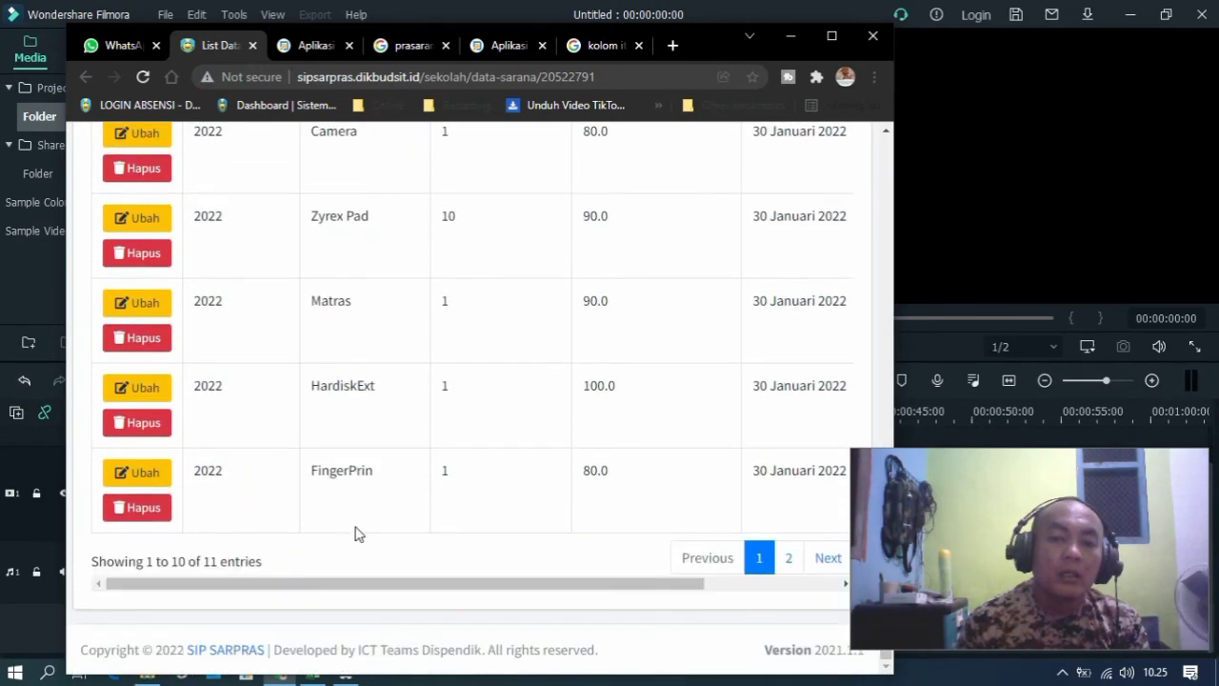
pyautogui.click(788, 558)
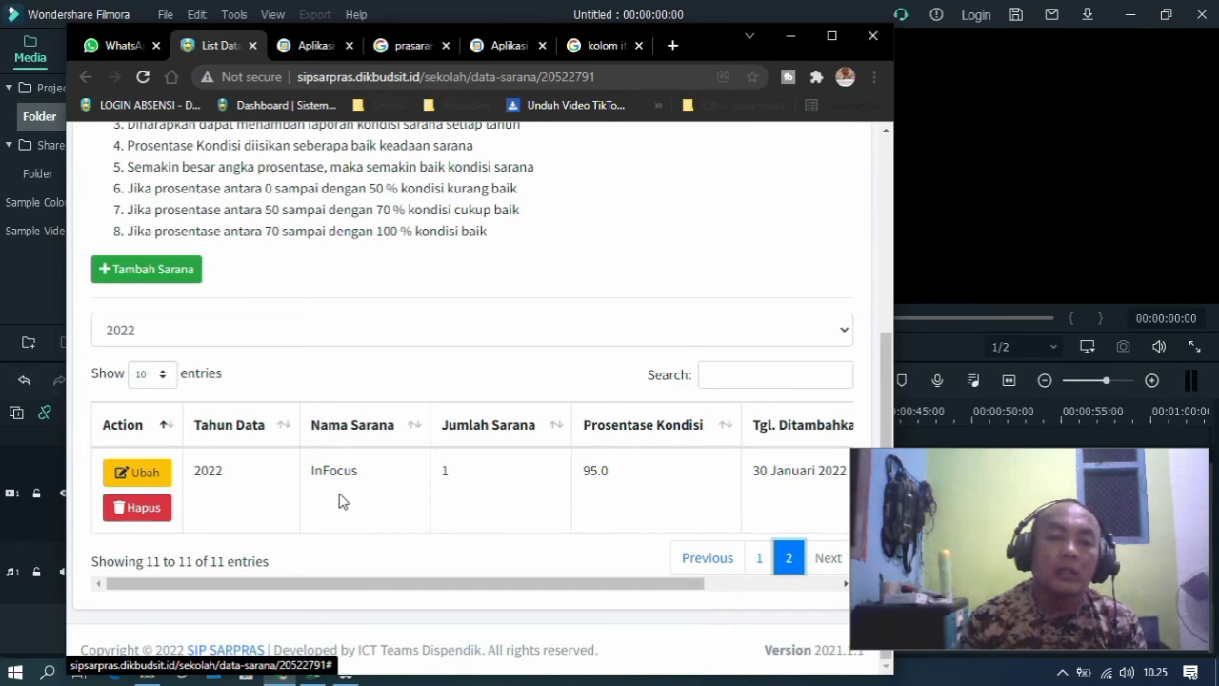
# Step: Delete the InFocus record from the sarana list and confirm the deletion
pyautogui.click(150, 511)
pyautogui.click(641, 504)
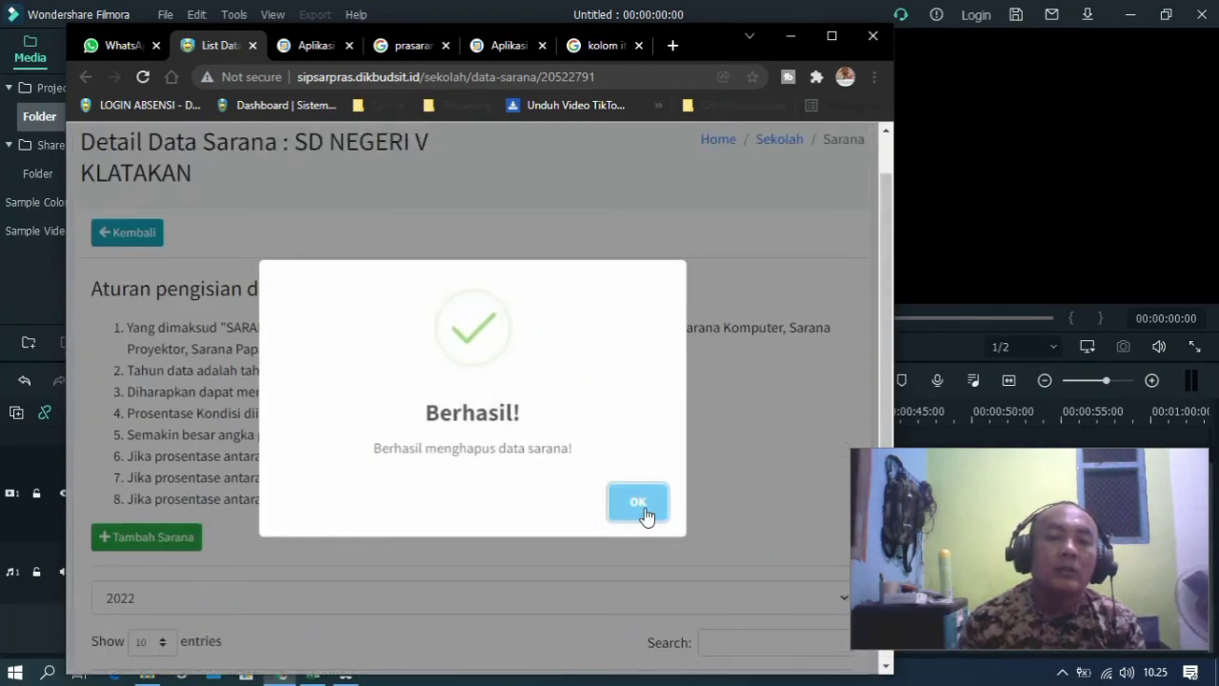
pyautogui.click(638, 505)
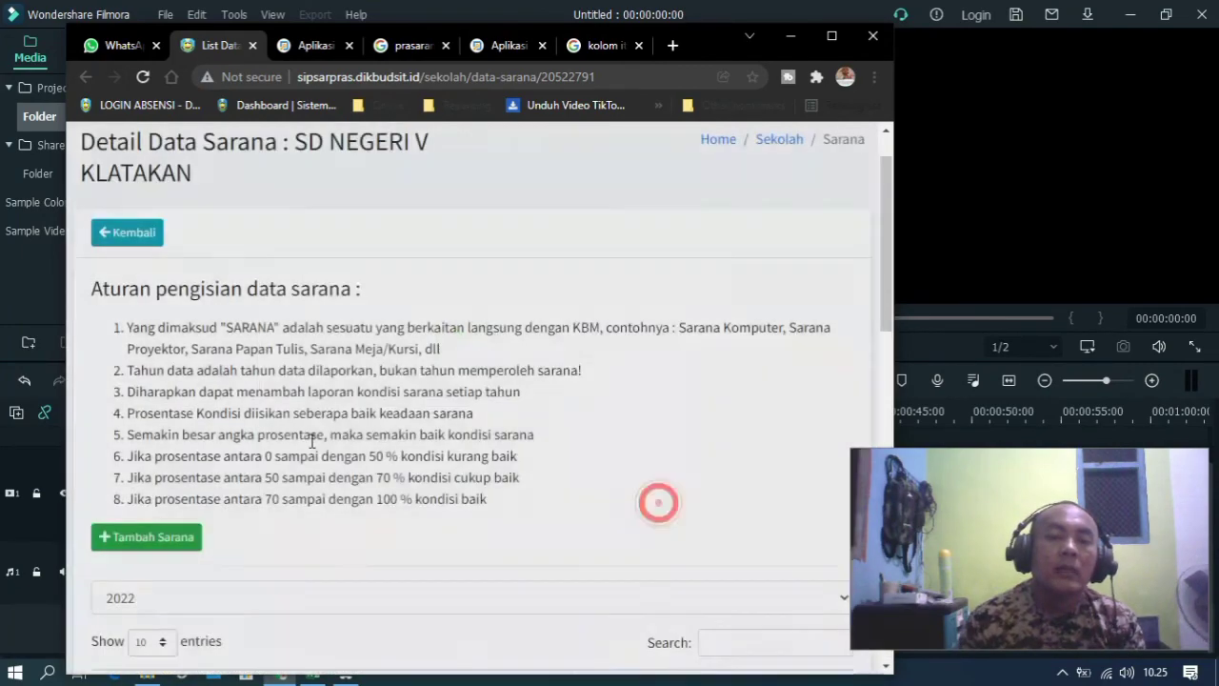
# Step: Review the filling rules and remaining sarana items, and maximize the browser window
pyautogui.scroll(-9, 489, 362)
pyautogui.scroll(10, 451, 412)
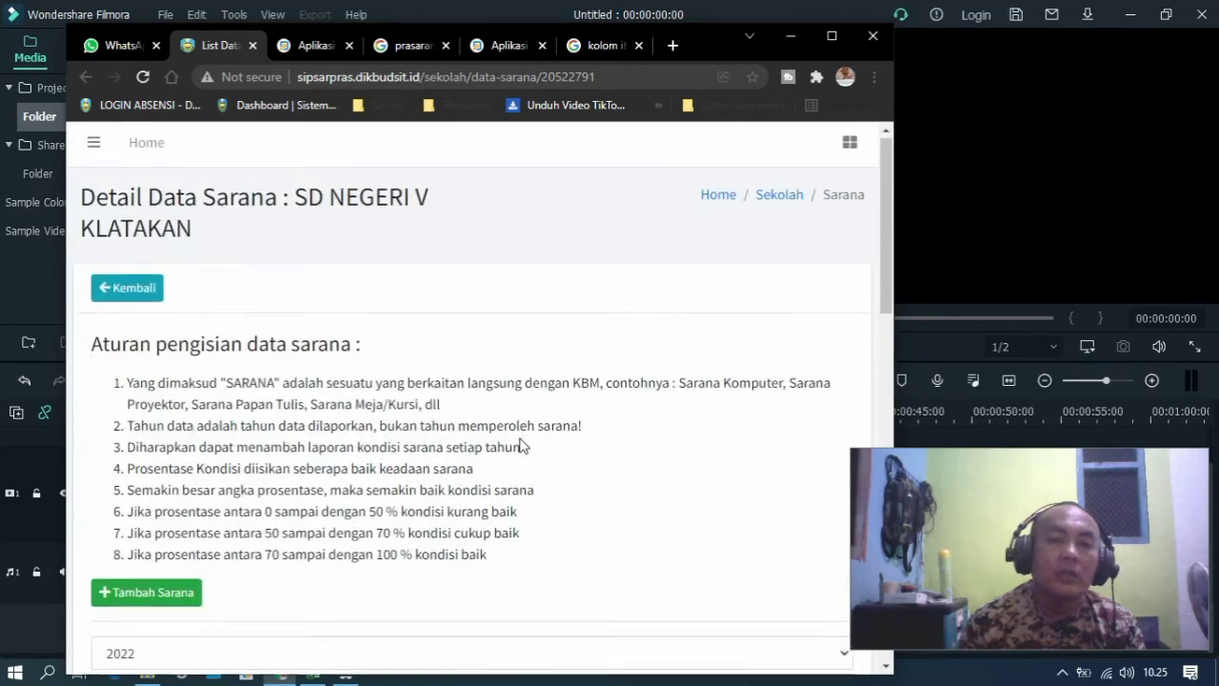
pyautogui.scroll(-5, 520, 443)
pyautogui.scroll(-3, 520, 444)
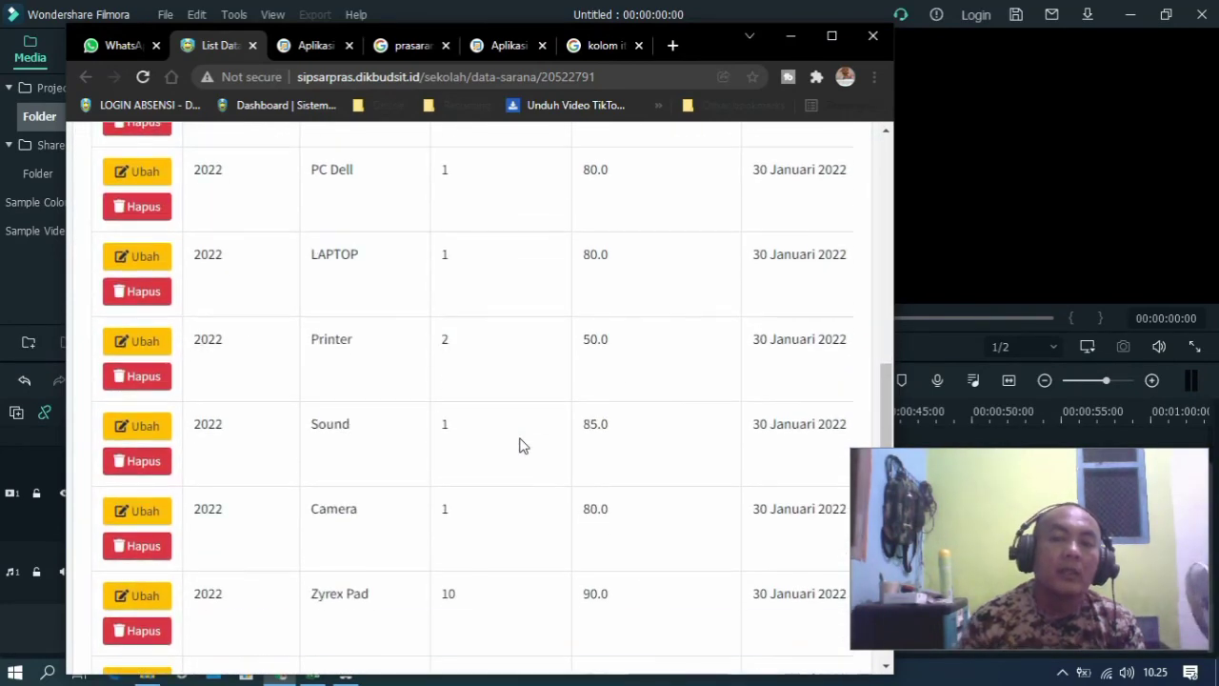
pyautogui.scroll(3, 810, 142)
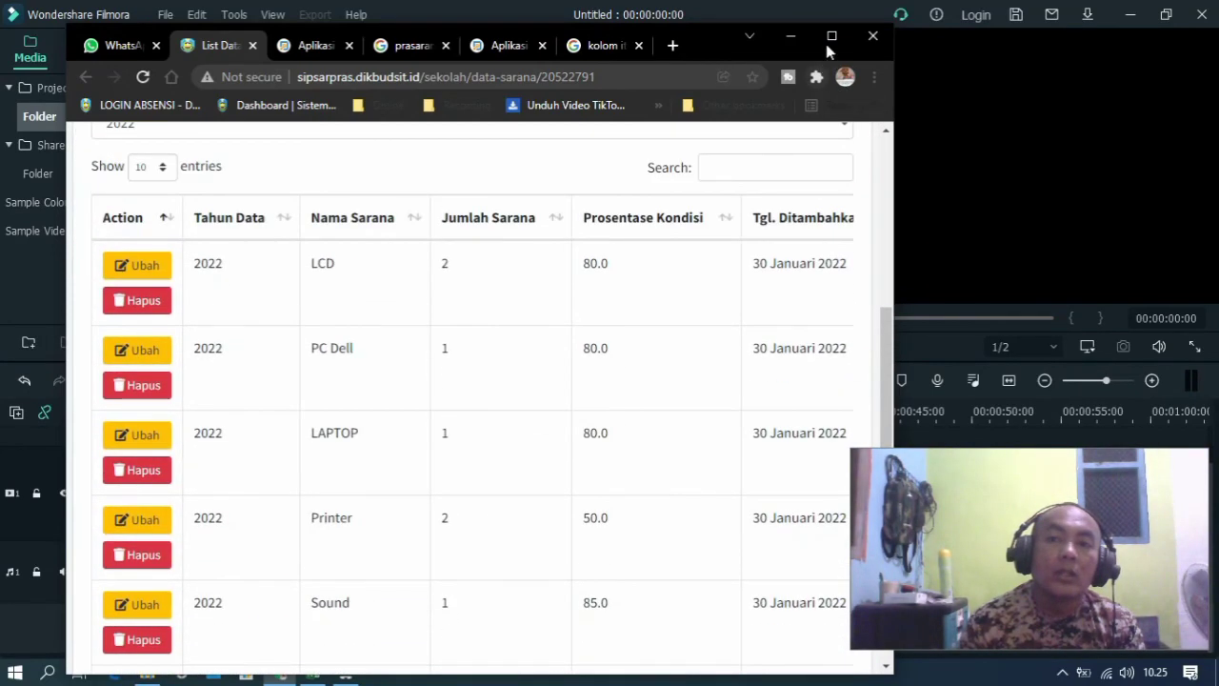
pyautogui.click(832, 35)
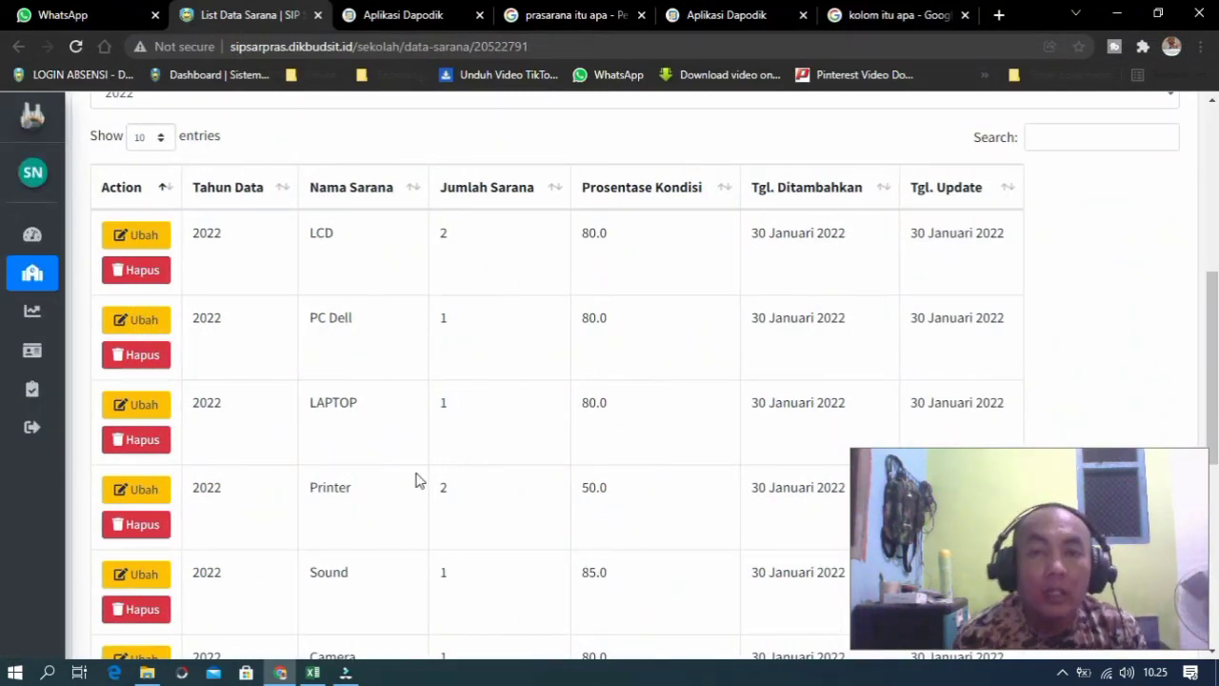
pyautogui.click(362, 14)
pyautogui.click(280, 10)
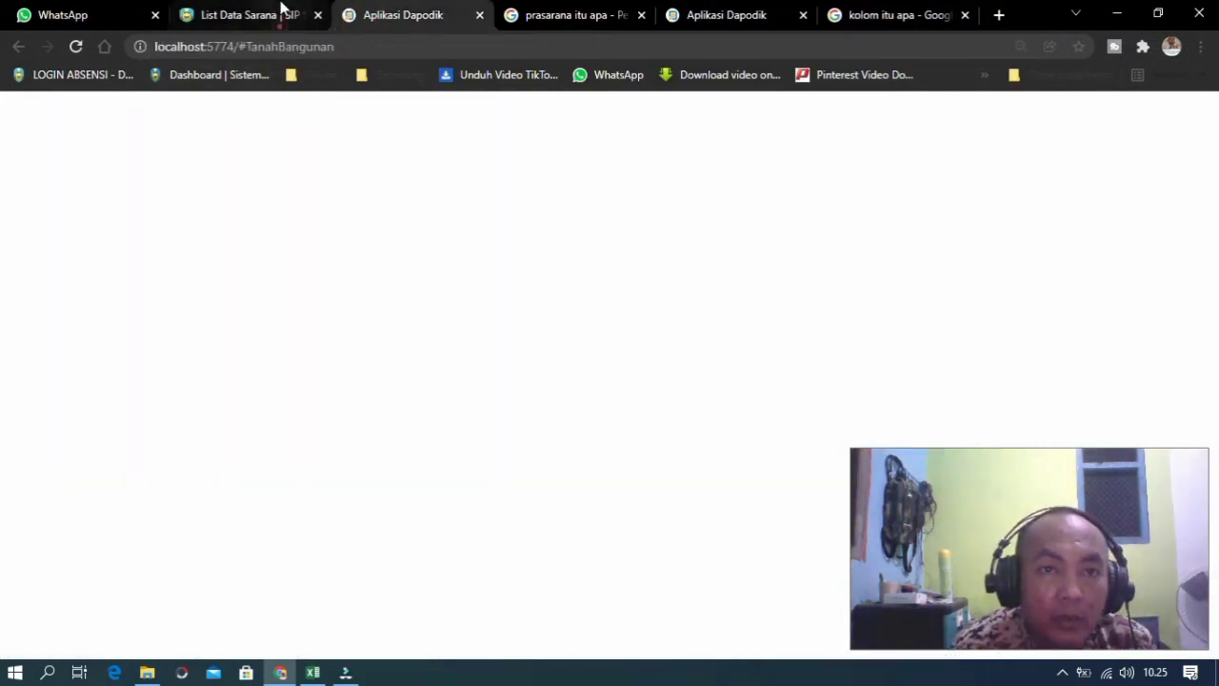
# Step: Switch to the SIP SARPRAS page, open the school list, and view and close the detail data of SD NEGERI V KLATAKAN
pyautogui.scroll(-5, 329, 362)
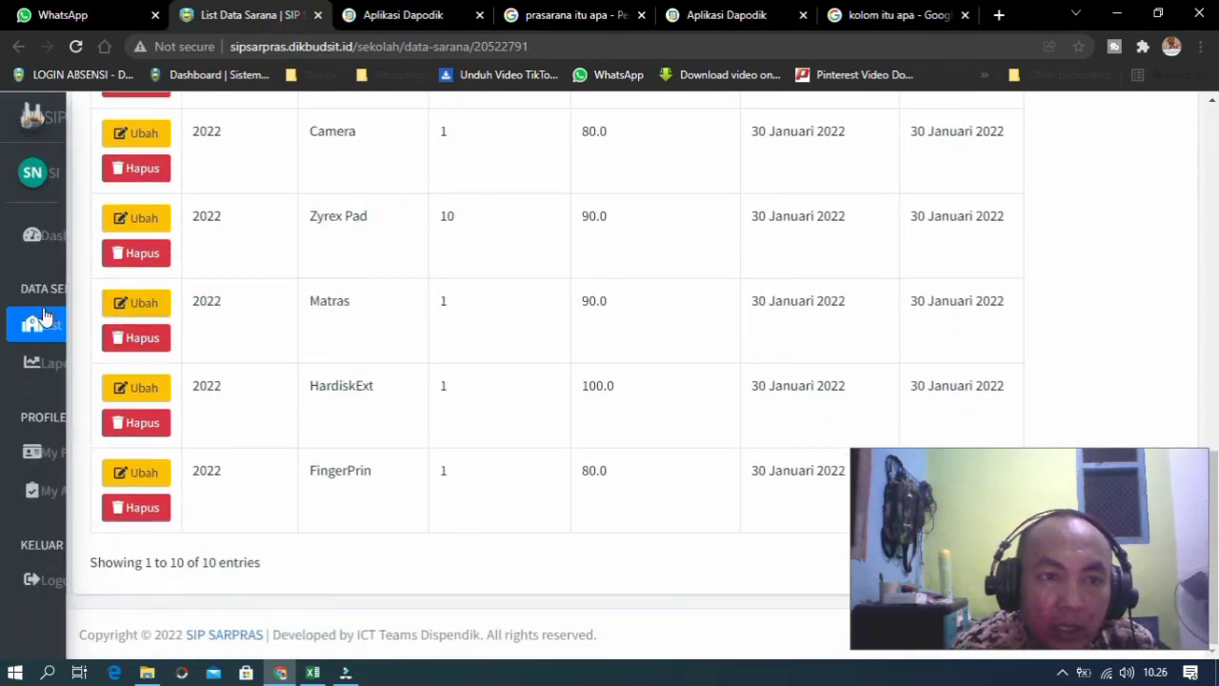
pyautogui.click(59, 330)
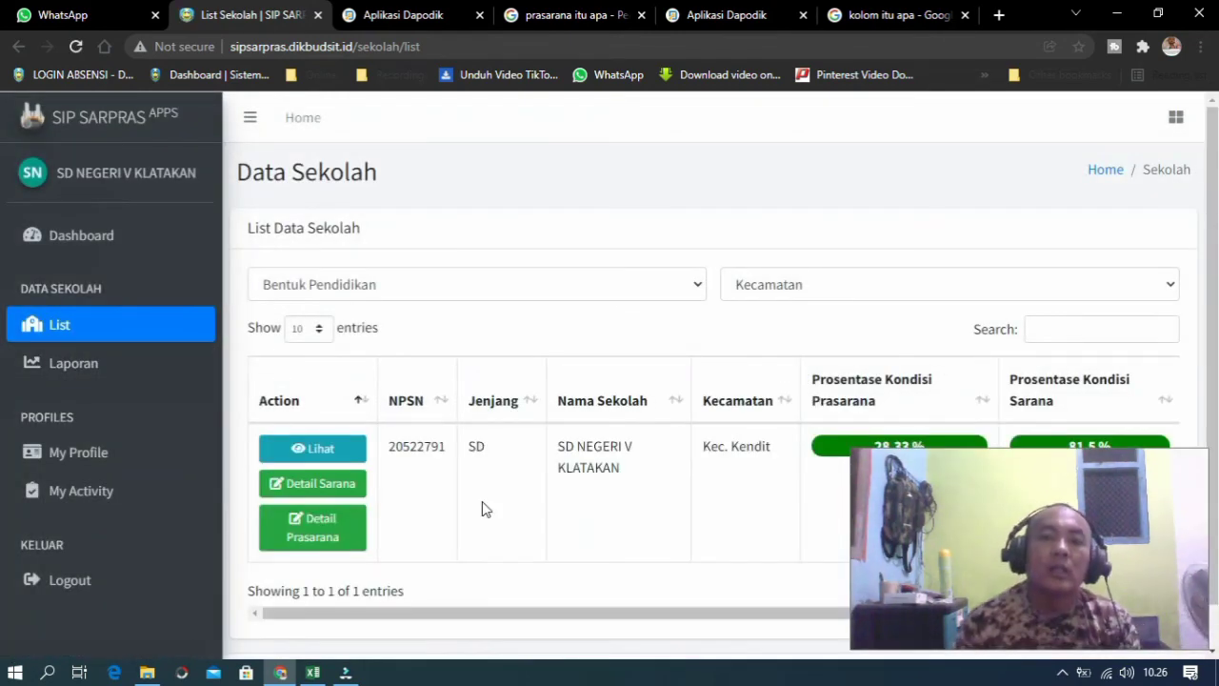
pyautogui.scroll(-1, 485, 506)
pyautogui.click(355, 410)
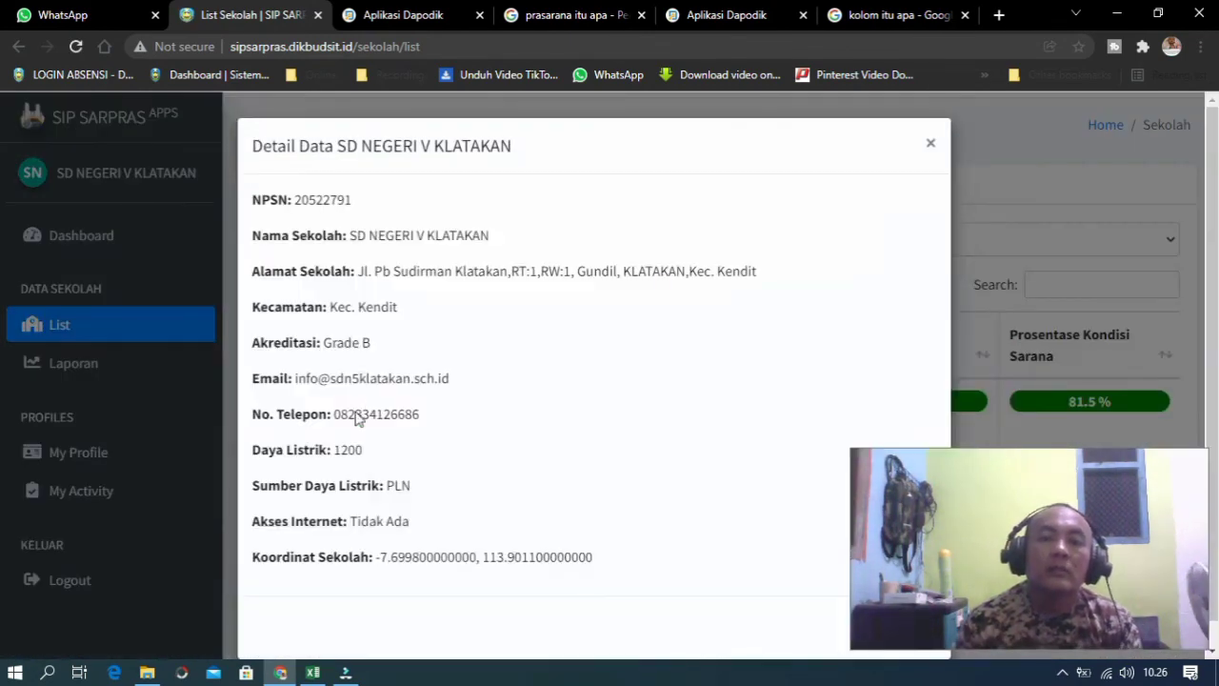
pyautogui.scroll(-1, 532, 411)
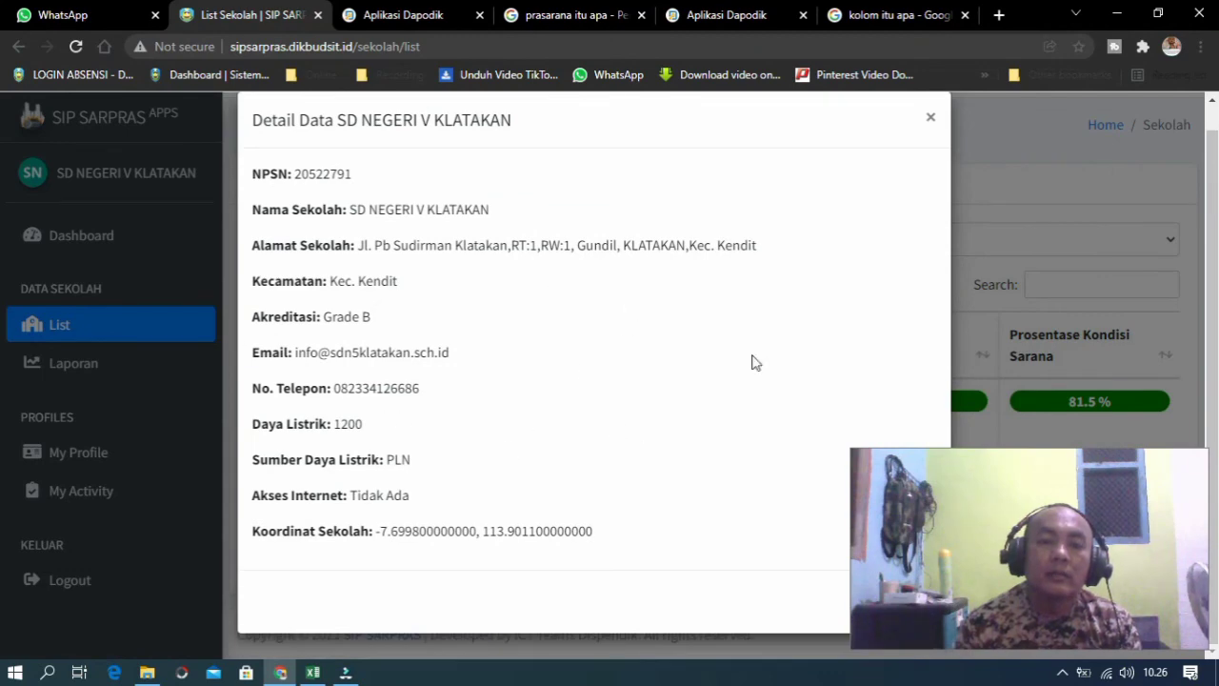
pyautogui.click(932, 118)
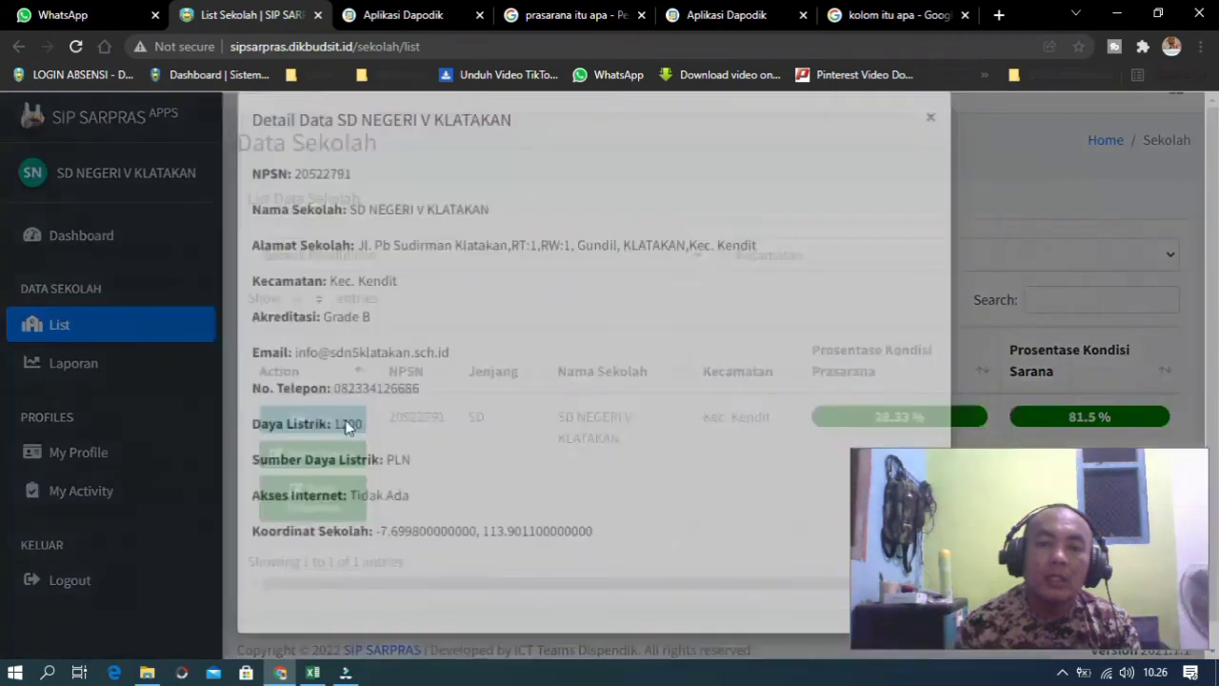
pyautogui.click(357, 419)
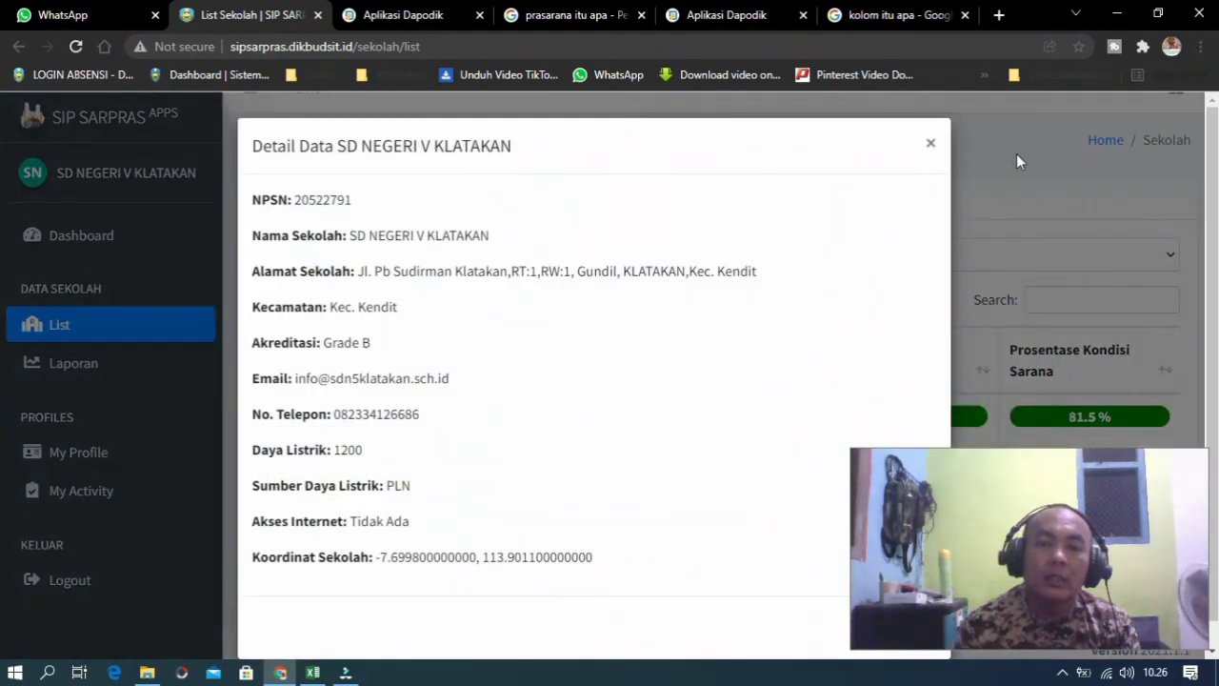
pyautogui.click(933, 144)
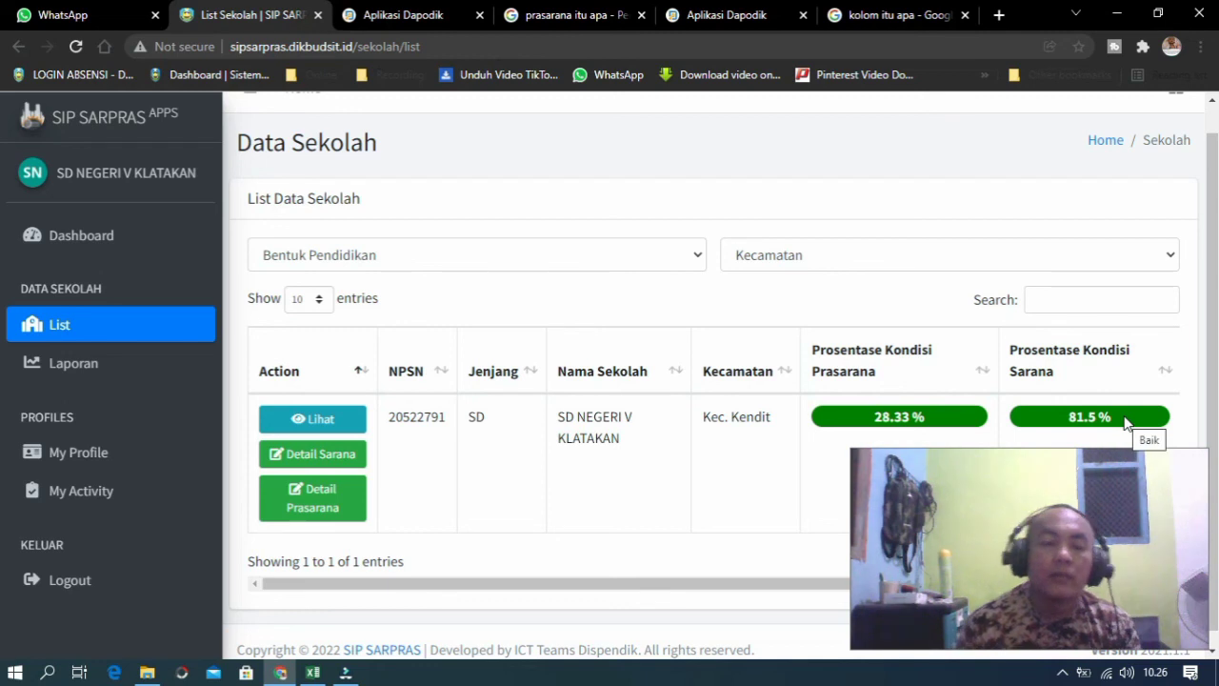
# Step: Filter the school list by the district Kec. Kendit and look over the school's prasarana and sarana condition percentages
pyautogui.scroll(-1, 638, 526)
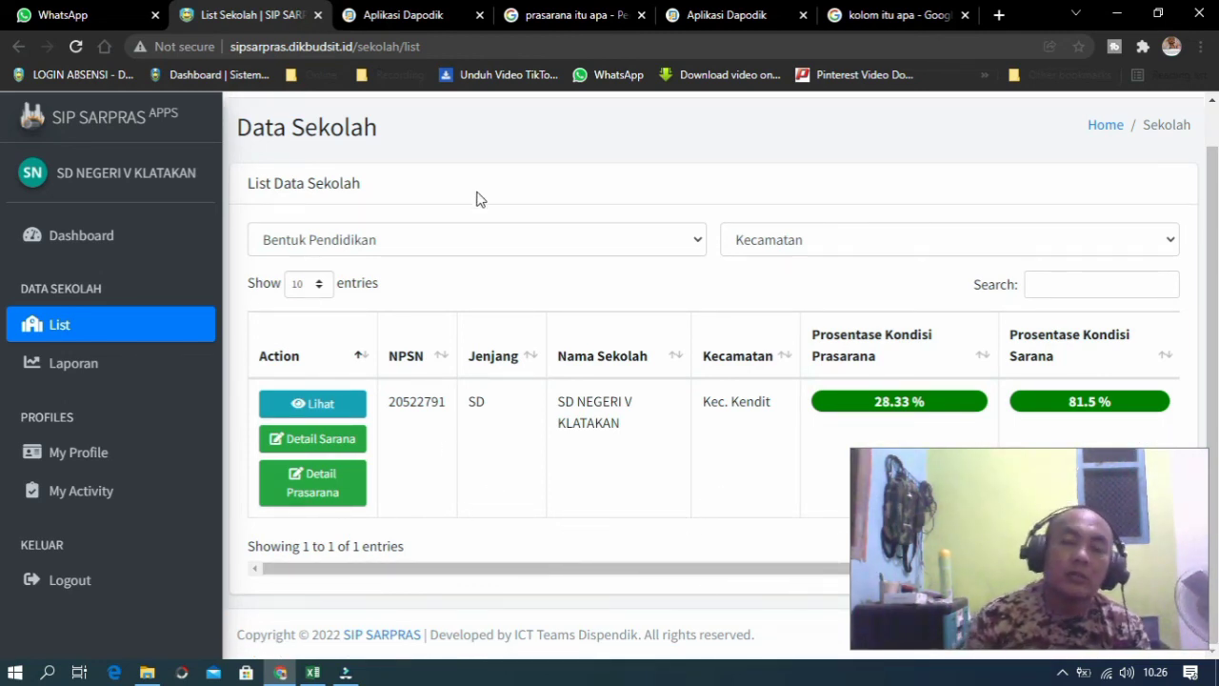
pyautogui.click(791, 240)
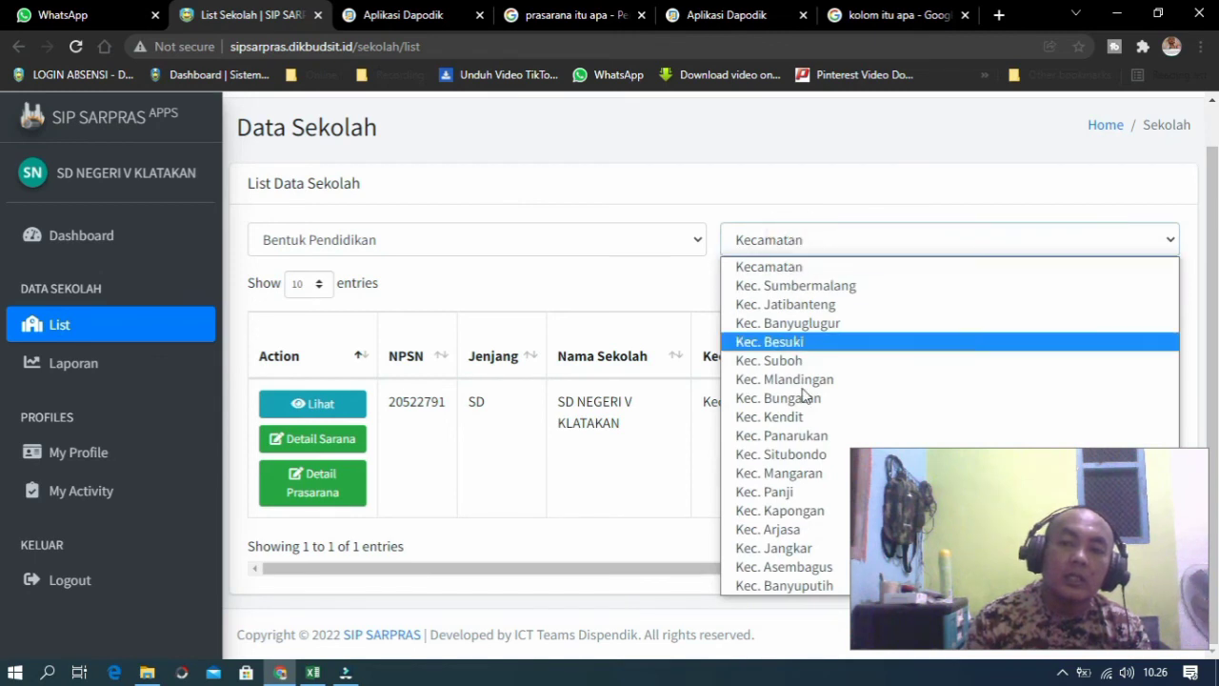
pyautogui.click(795, 416)
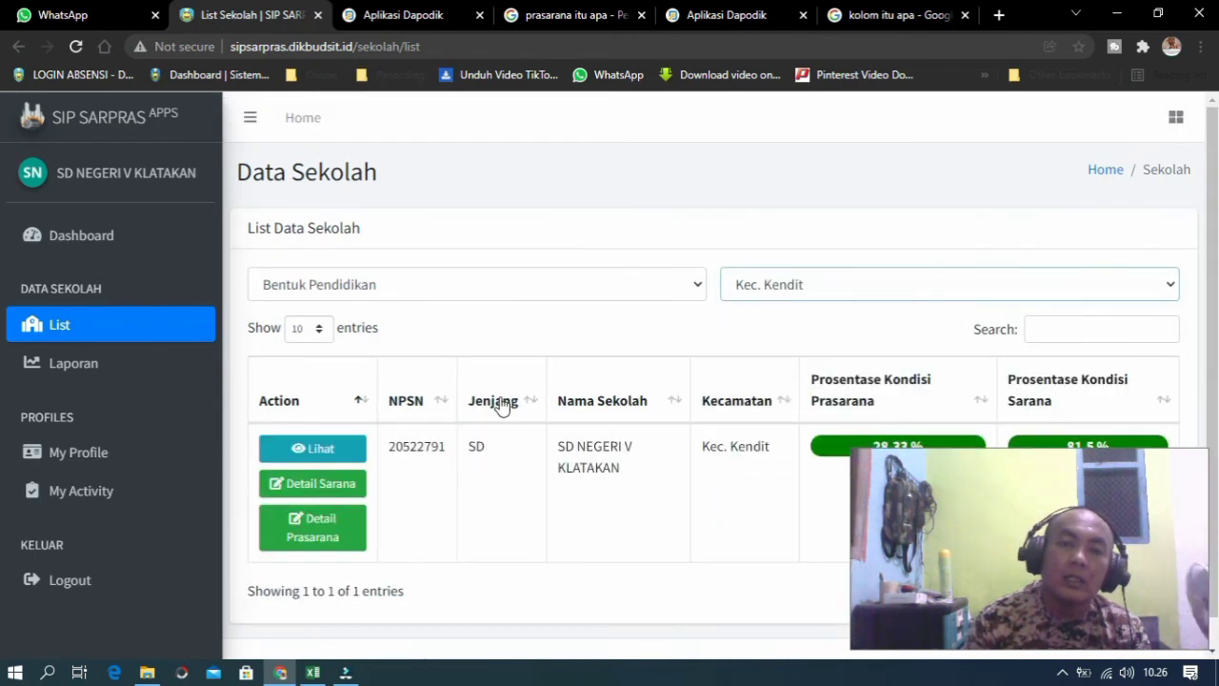
pyautogui.scroll(-1, 501, 401)
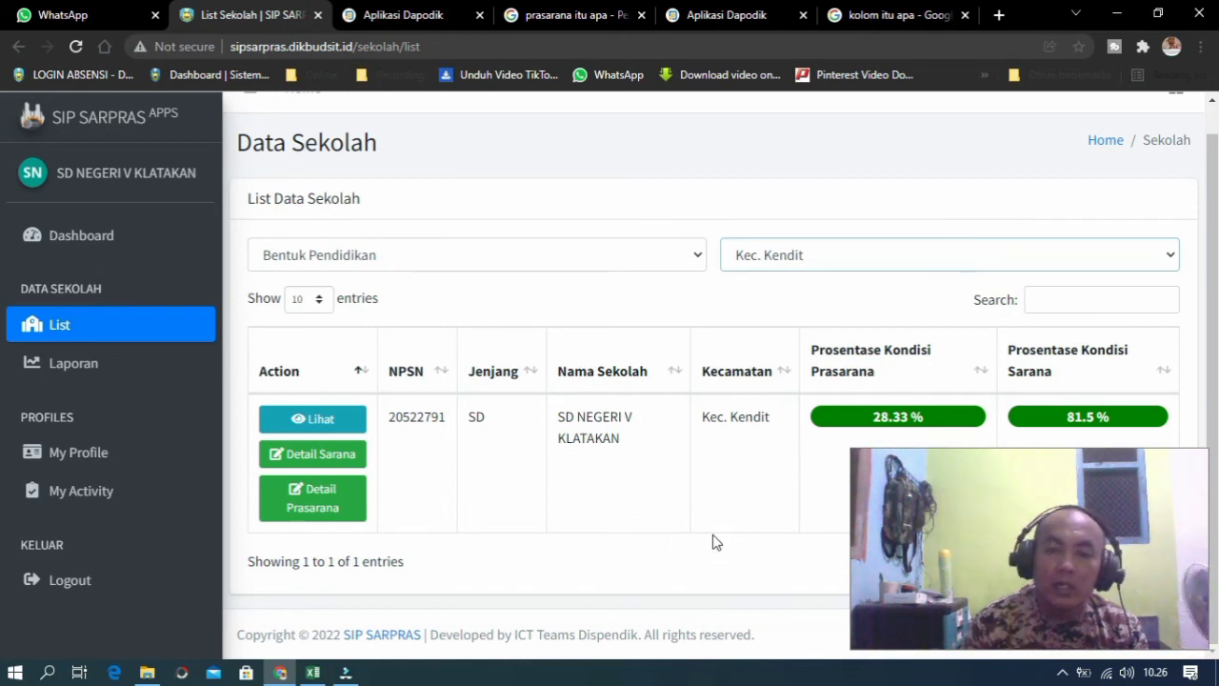
pyautogui.scroll(1, 494, 563)
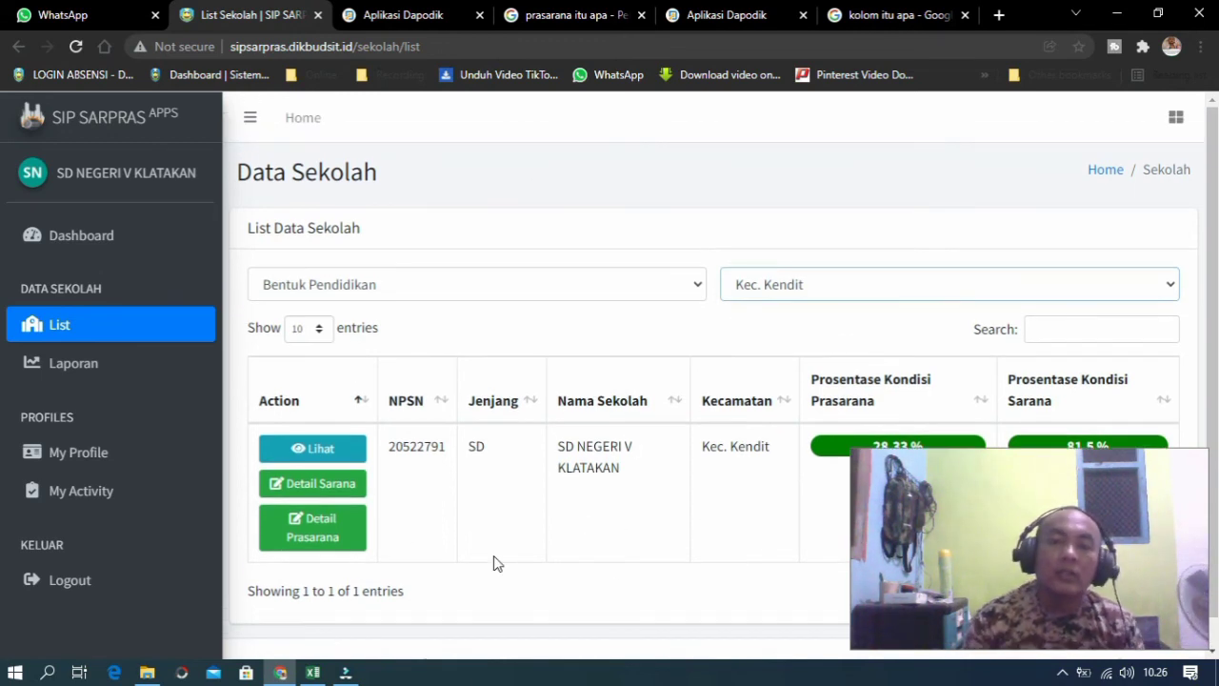
pyautogui.scroll(-1, 494, 563)
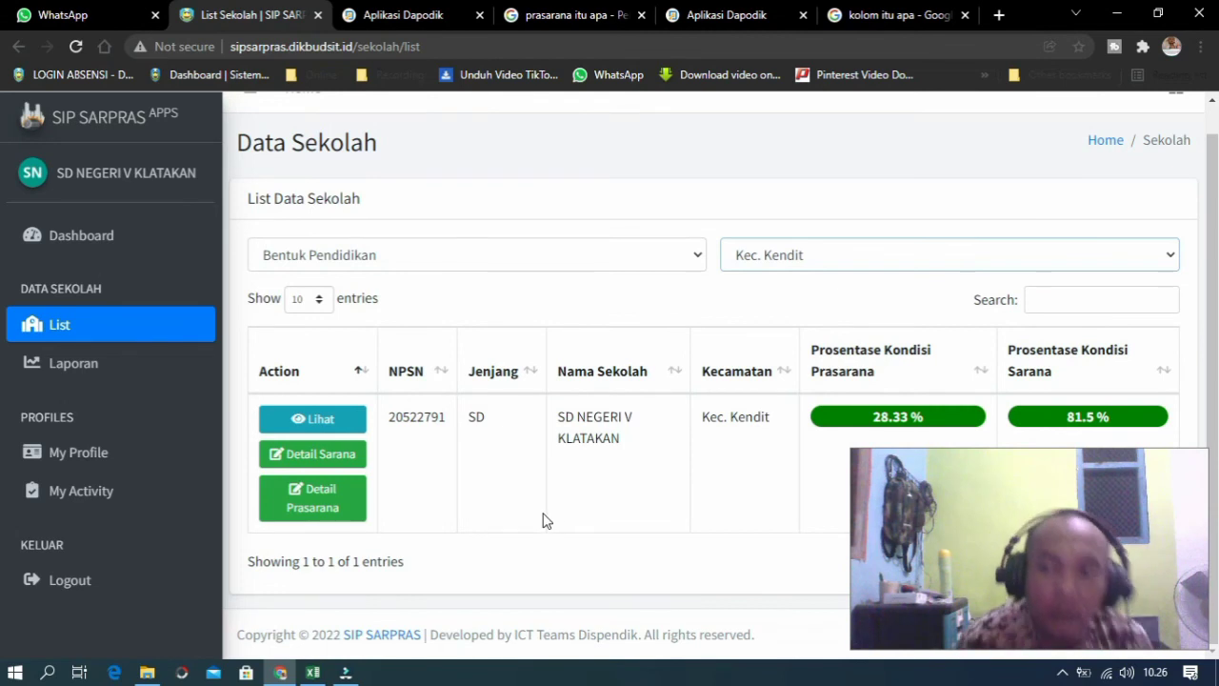